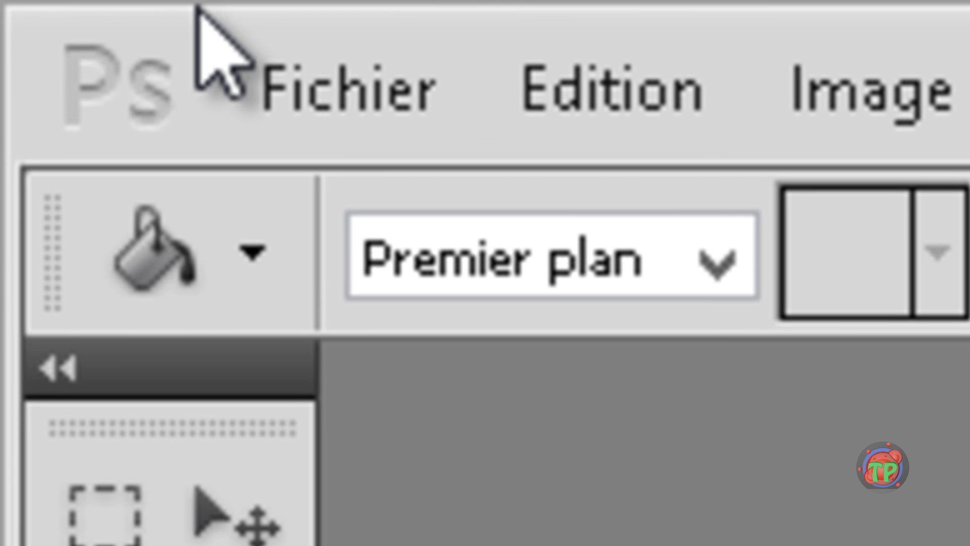
Start a new document with a width of 1280 pixels, a height of 720 pixels and RGB colour mode.
{"action": "left_click", "coordinate": [291, 58]}
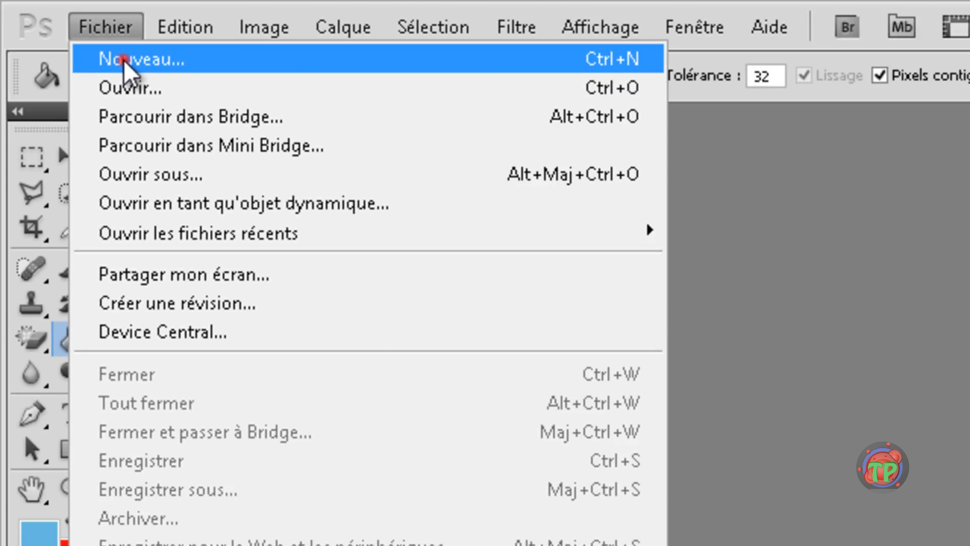
{"action": "left_click", "coordinate": [123, 59]}
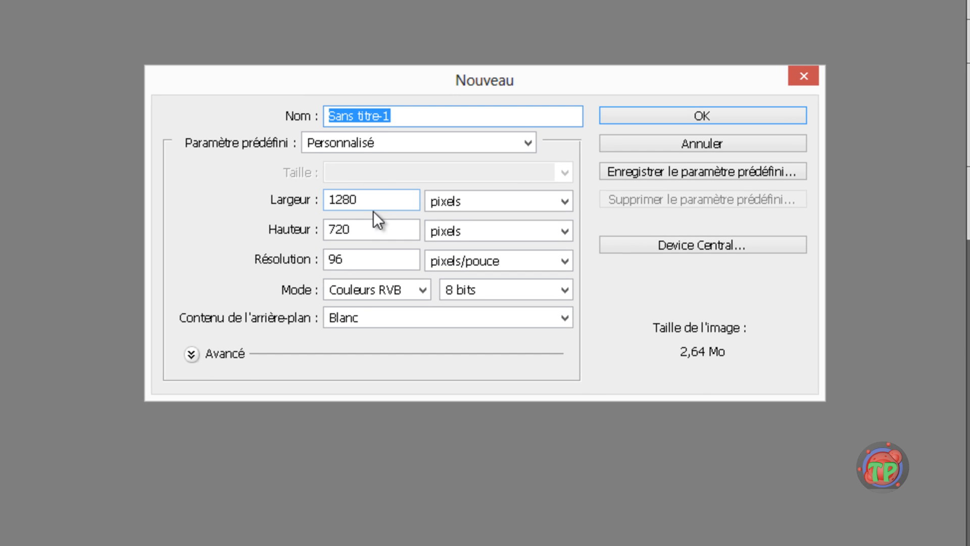
{"action": "double_click", "coordinate": [377, 198]}
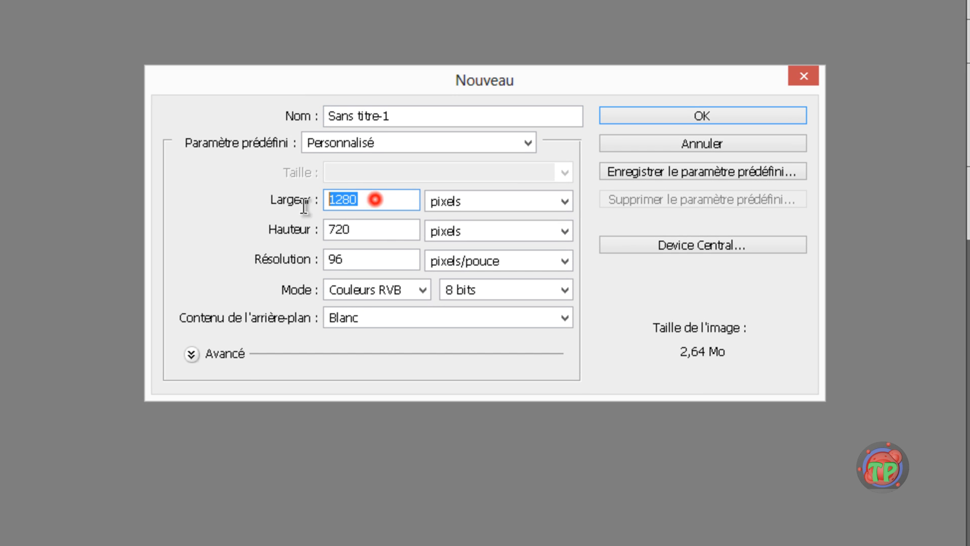
{"action": "double_click", "coordinate": [393, 235]}
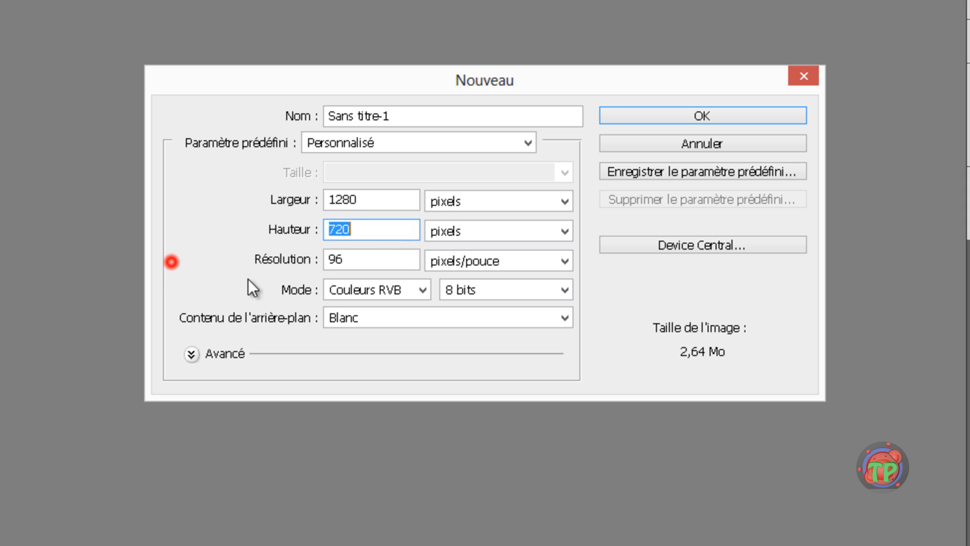
{"action": "double_click", "coordinate": [358, 260]}
{"action": "left_click", "coordinate": [236, 264]}
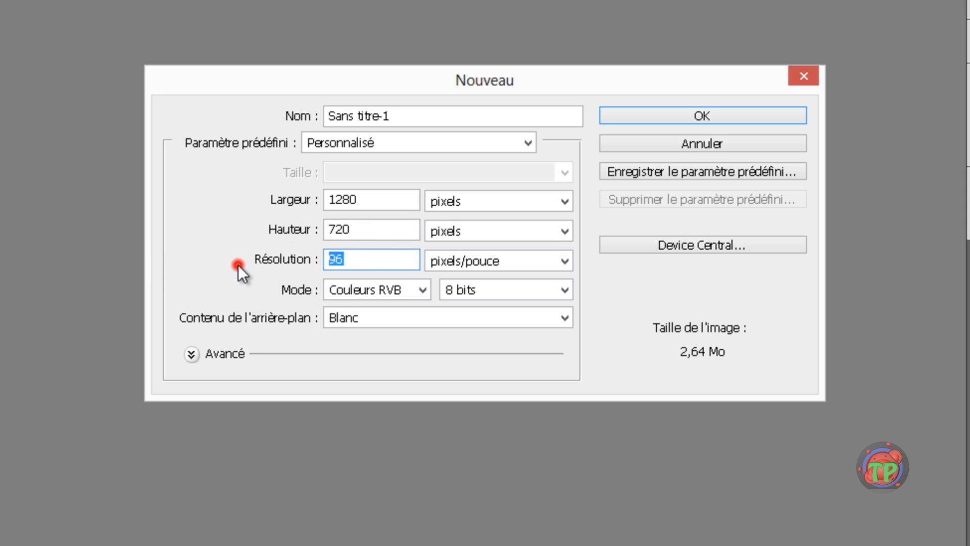
{"action": "left_click", "coordinate": [418, 290]}
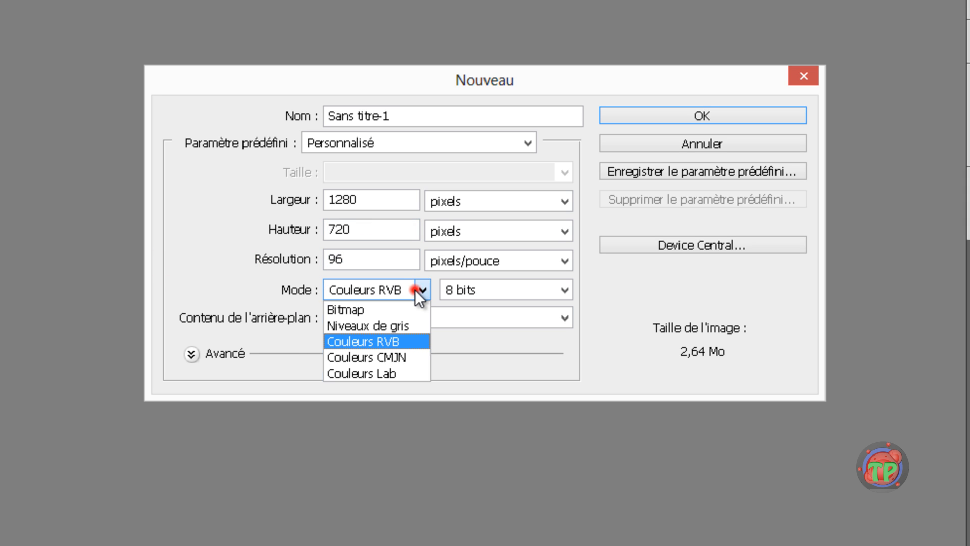
{"action": "left_click", "coordinate": [235, 286]}
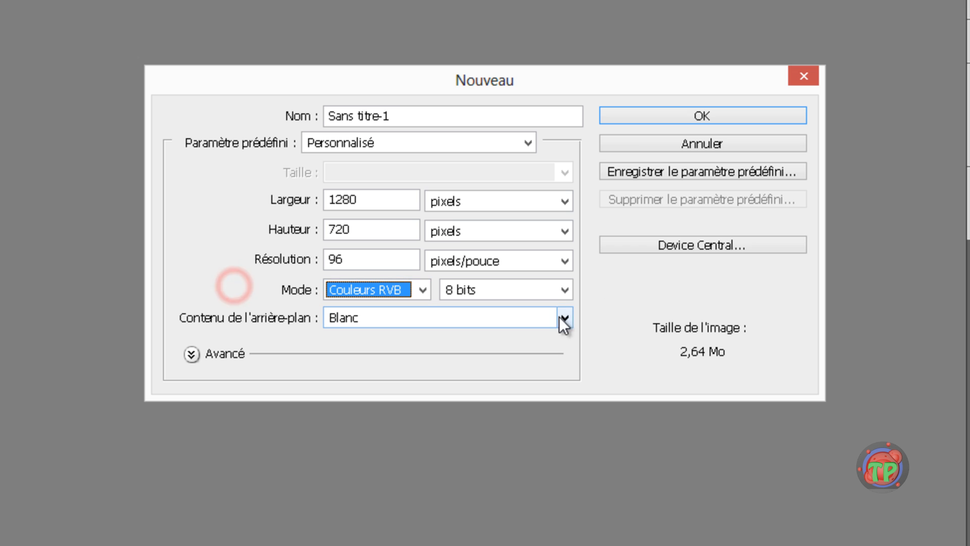
Set the new document's resolution to 96 pixels/cm.
{"action": "left_click", "coordinate": [565, 261]}
{"action": "left_click", "coordinate": [566, 261]}
{"action": "left_click", "coordinate": [572, 239]}
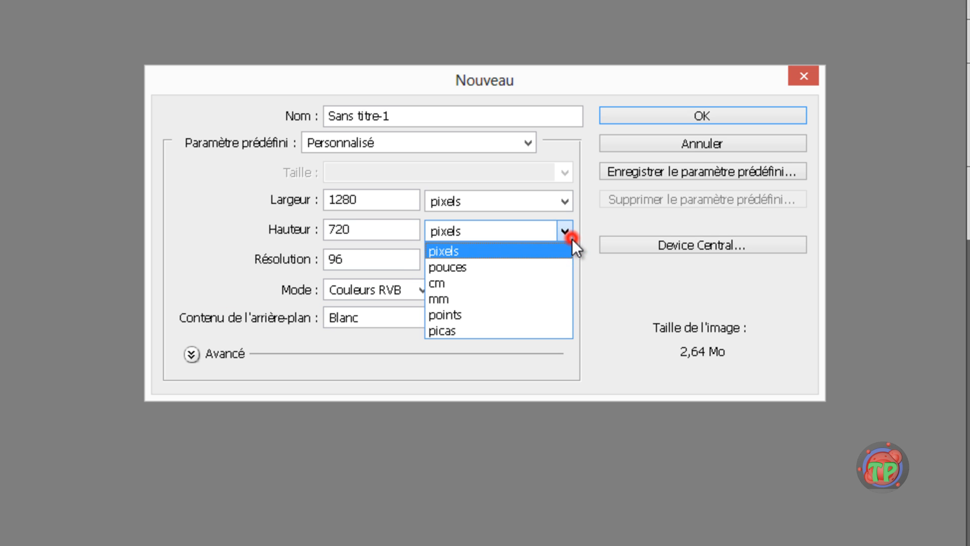
{"action": "left_click", "coordinate": [572, 240]}
{"action": "left_click", "coordinate": [567, 259]}
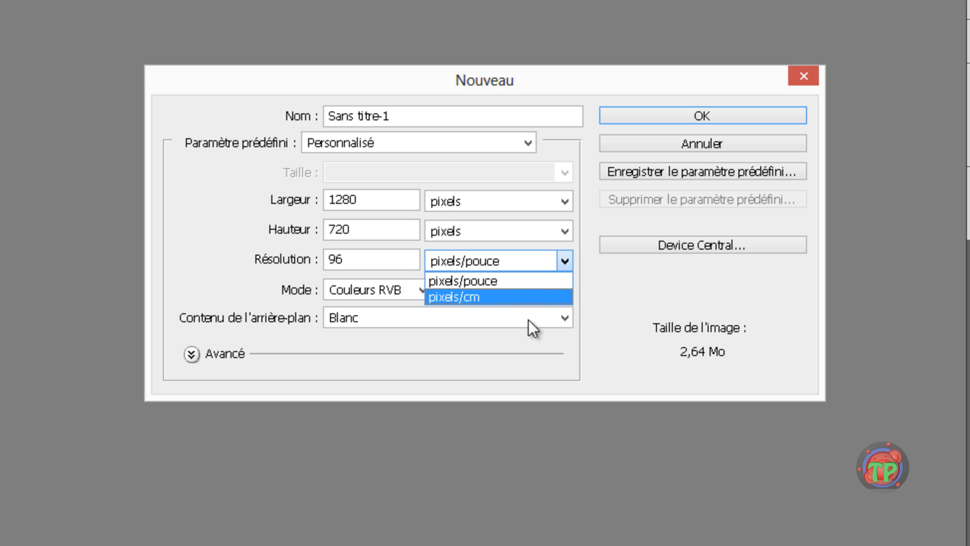
{"action": "left_click", "coordinate": [533, 297]}
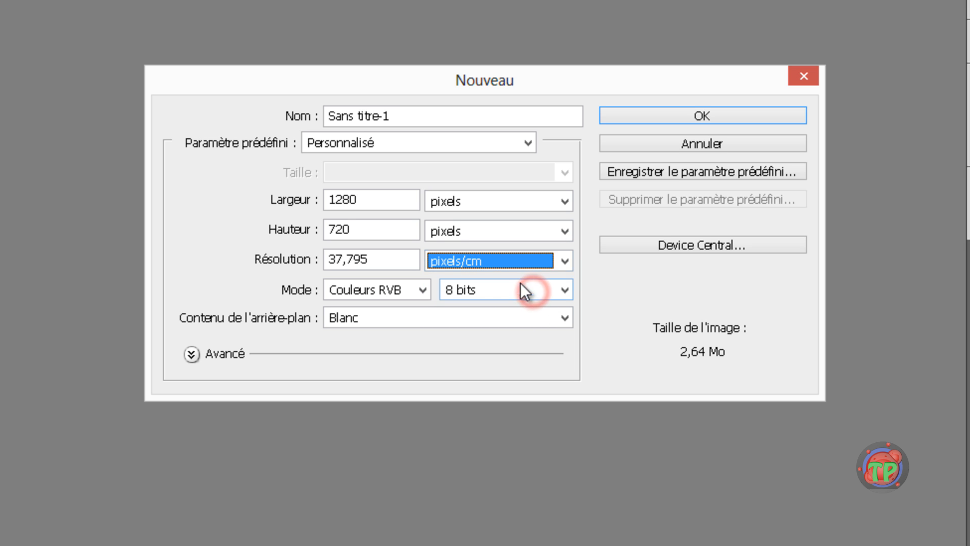
{"action": "double_click", "coordinate": [401, 260]}
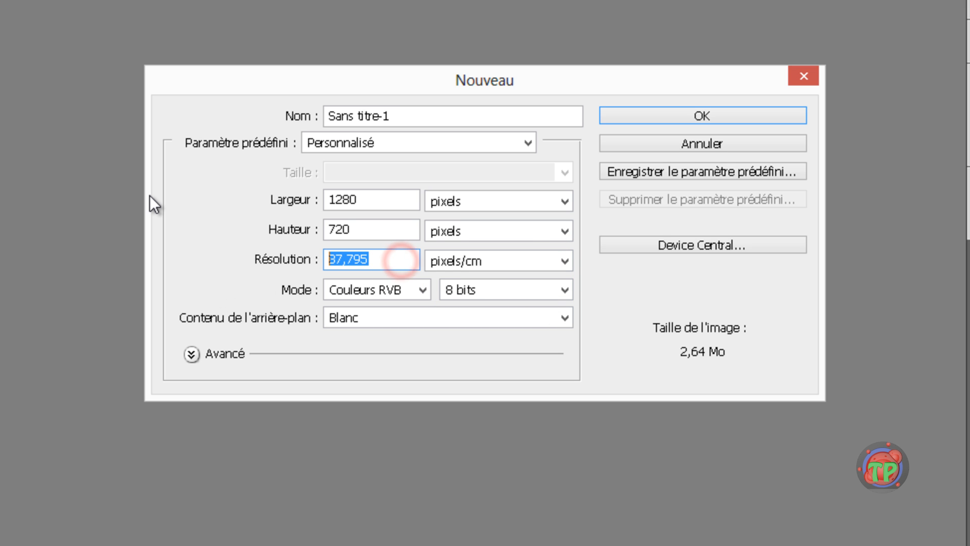
{"action": "type", "text": "96"}
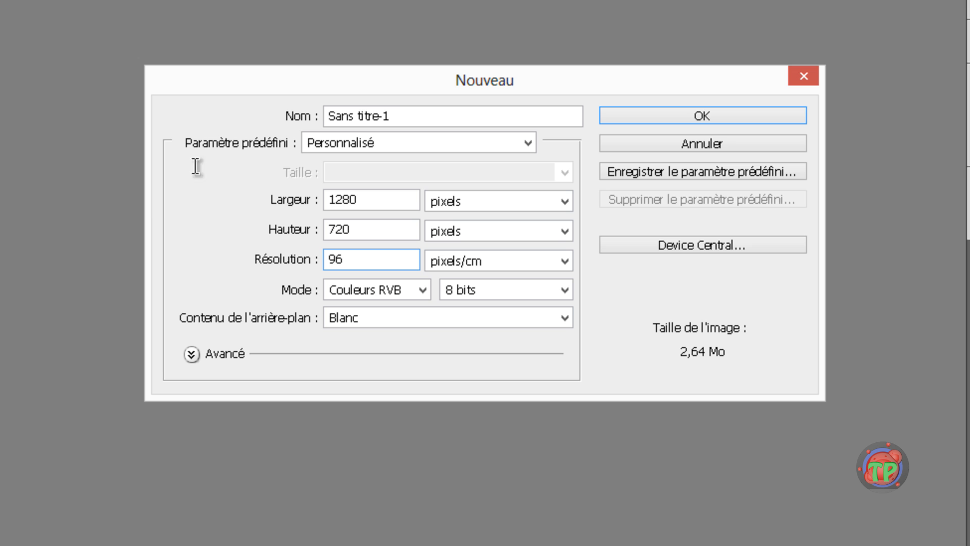
Keep white as the background contents and create the document.
{"action": "left_click", "coordinate": [439, 312]}
{"action": "left_click", "coordinate": [440, 312]}
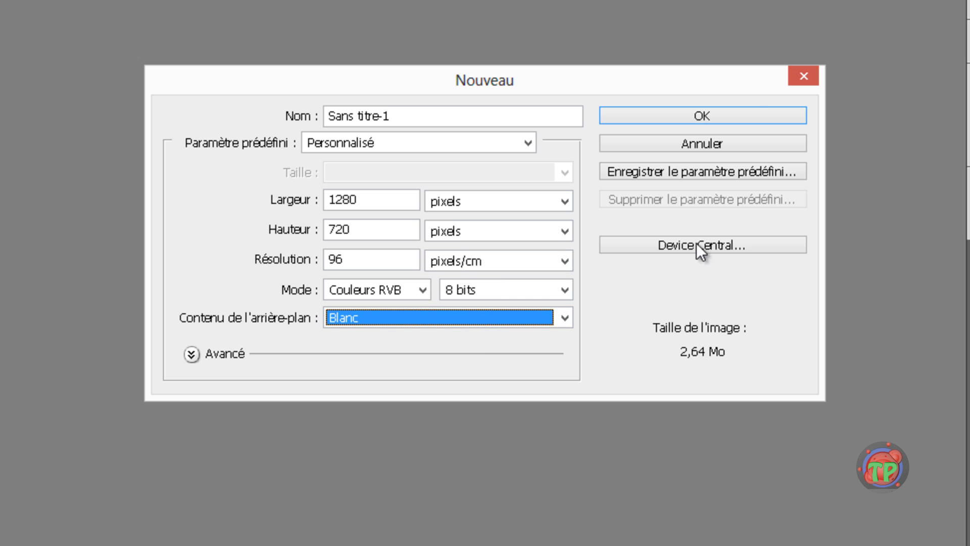
{"action": "left_click", "coordinate": [718, 118]}
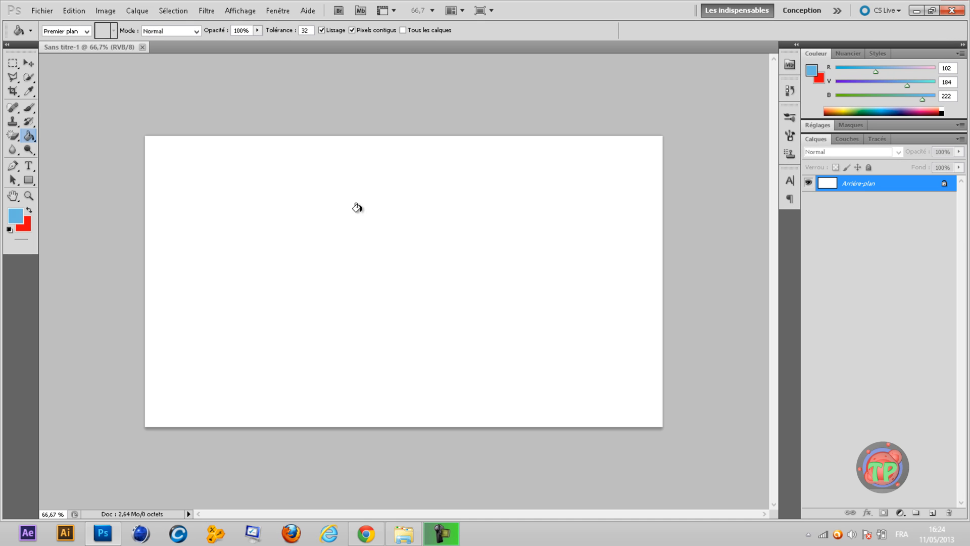
Set the foreground colour to black and fill the whole canvas with it using the Paint Bucket tool.
{"action": "left_click", "coordinate": [29, 63]}
{"action": "left_click", "coordinate": [30, 136]}
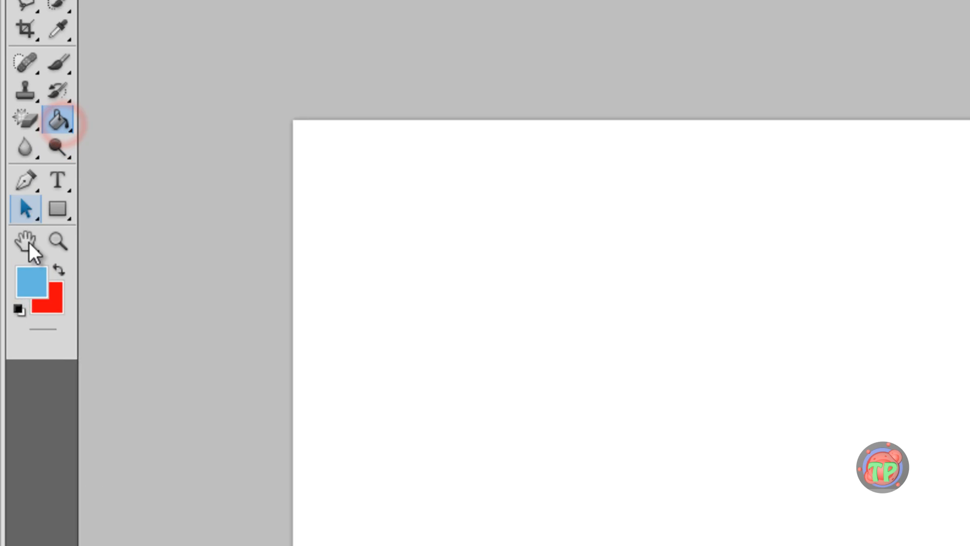
{"action": "left_click", "coordinate": [45, 329]}
{"action": "left_click_drag", "start_coordinate": [297, 255], "coordinate": [111, 360]}
{"action": "left_click", "coordinate": [414, 190]}
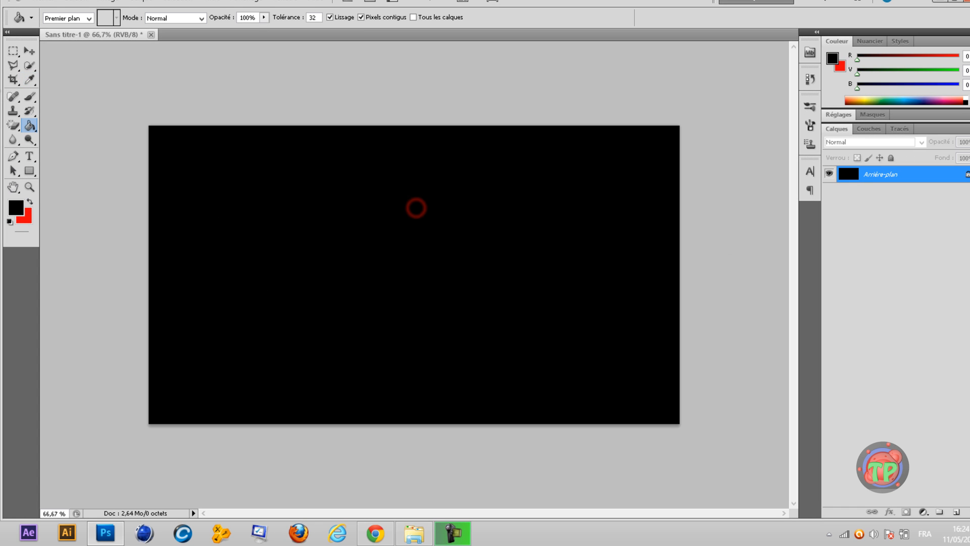
{"action": "left_click", "coordinate": [37, 129]}
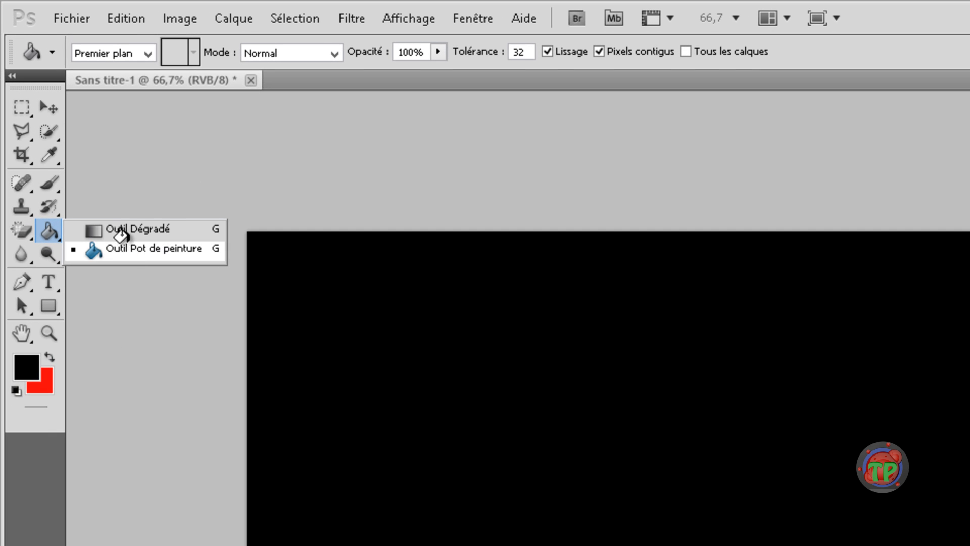
{"action": "left_click", "coordinate": [74, 136]}
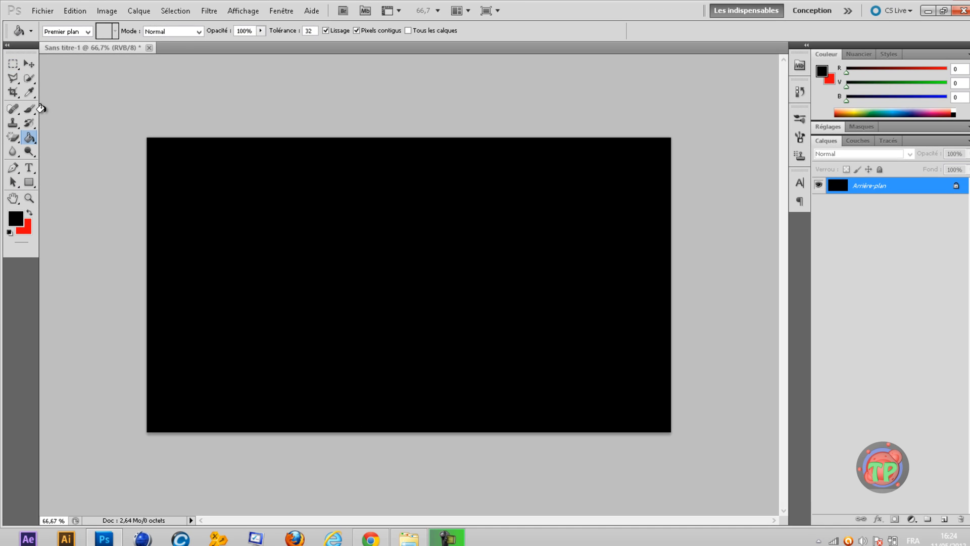
{"action": "left_click", "coordinate": [56, 112]}
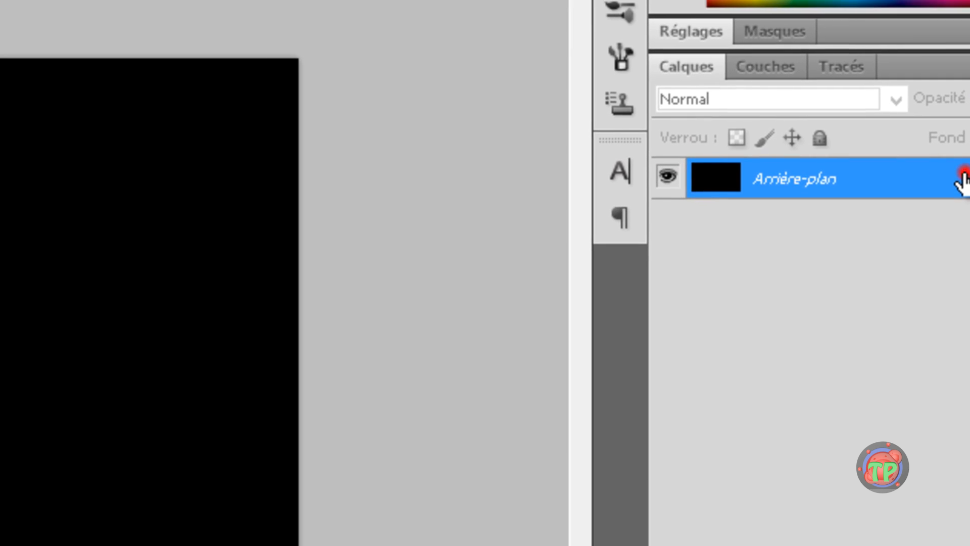
Convert the locked background into a regular, editable layer with the default settings.
{"action": "double_click", "coordinate": [859, 176]}
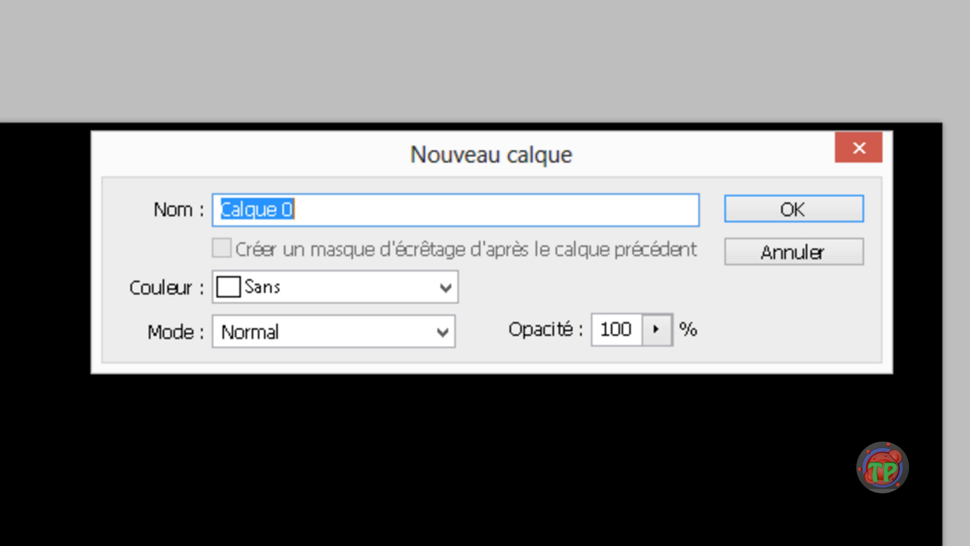
{"action": "left_click", "coordinate": [809, 215]}
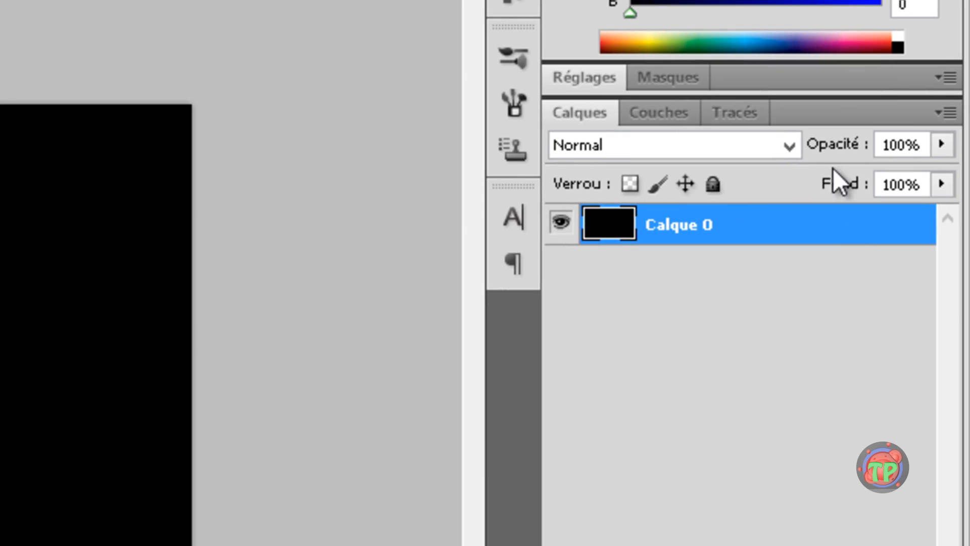
{"action": "left_click", "coordinate": [905, 213]}
{"action": "left_click", "coordinate": [906, 214]}
{"action": "left_click", "coordinate": [905, 213]}
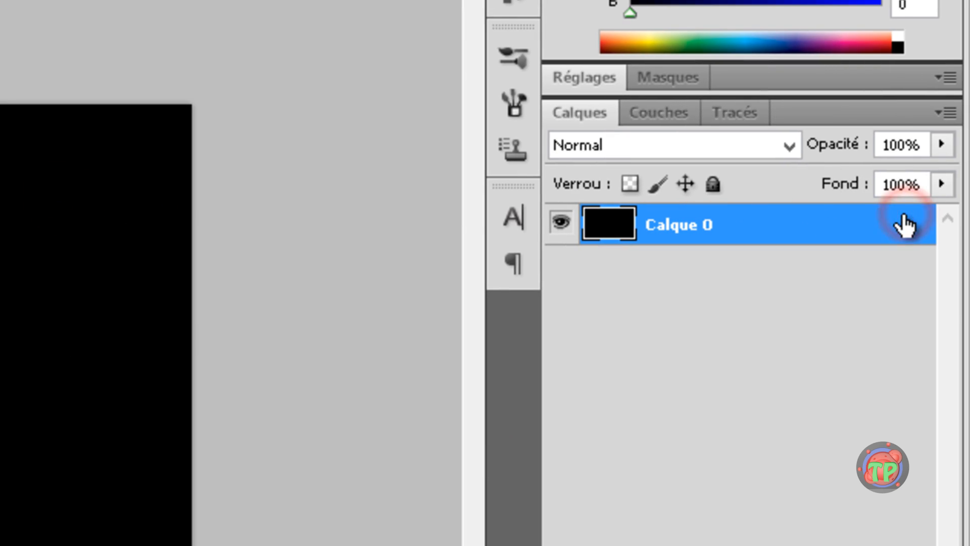
Add a Gradient Overlay style to the black layer and set its scale to 150%.
{"action": "double_click", "coordinate": [868, 232]}
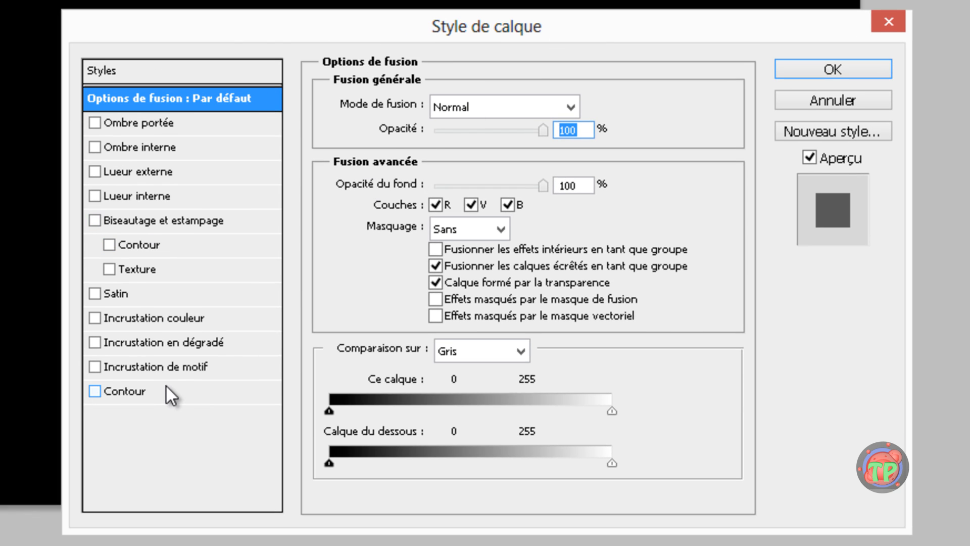
{"action": "left_click", "coordinate": [182, 342]}
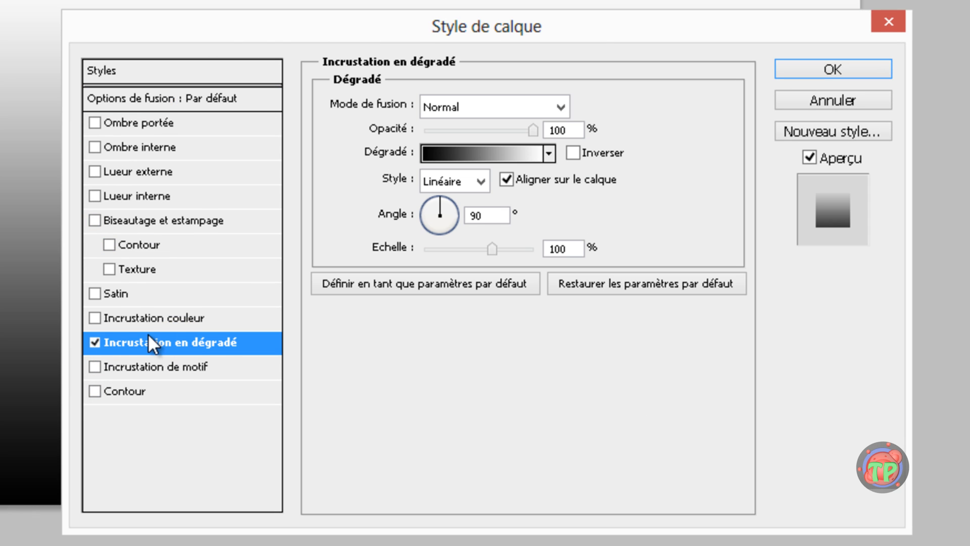
{"action": "left_click_drag", "start_coordinate": [568, 15], "coordinate": [680, 0]}
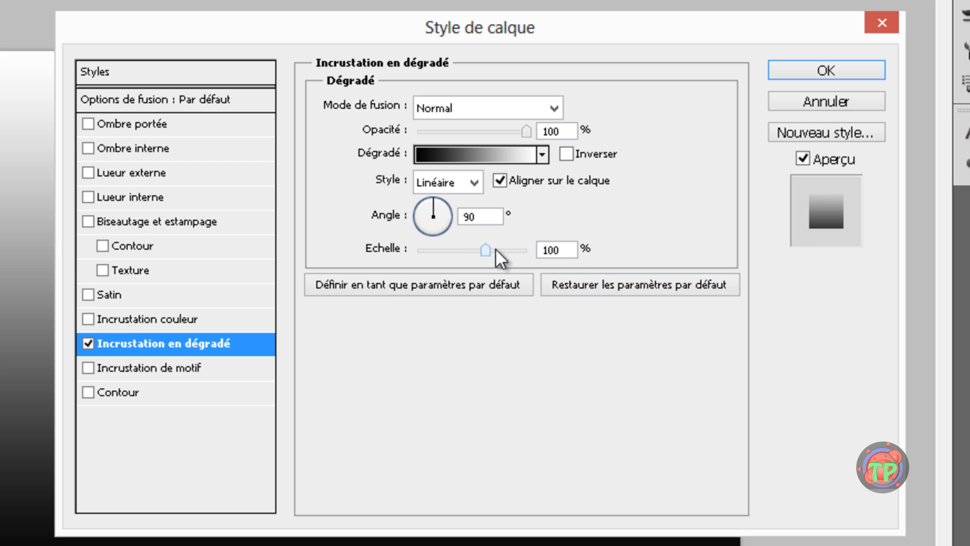
{"action": "left_click_drag", "start_coordinate": [486, 250], "coordinate": [860, 277]}
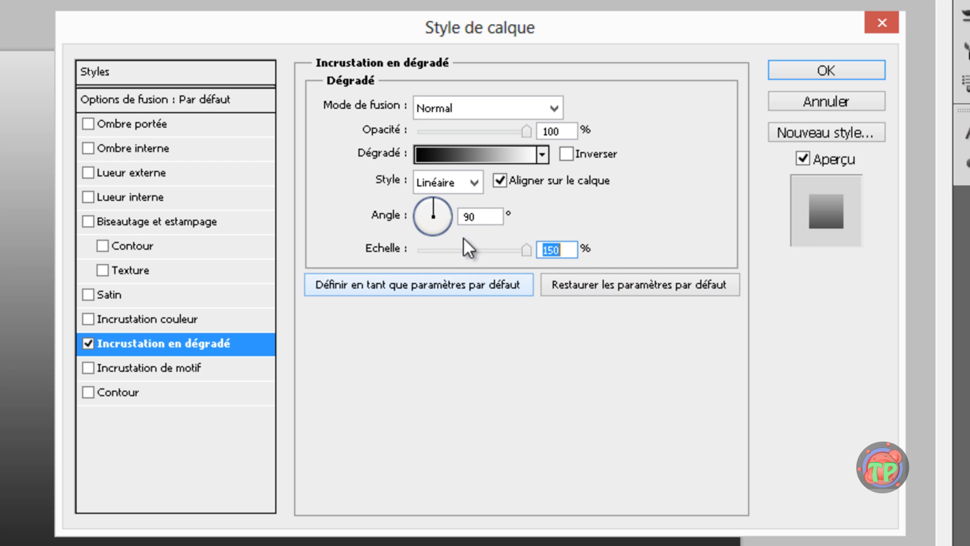
Try the Radial style on the gradient overlay and switch it back to Linear.
{"action": "left_click", "coordinate": [475, 183]}
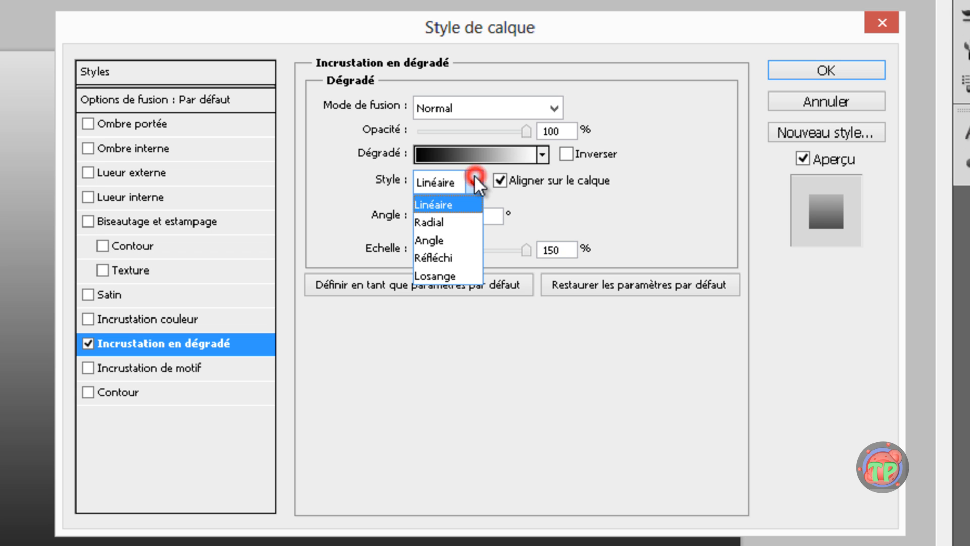
{"action": "left_click", "coordinate": [470, 220]}
{"action": "left_click_drag", "start_coordinate": [550, 35], "coordinate": [410, 431]}
{"action": "left_click_drag", "start_coordinate": [599, 202], "coordinate": [627, 0]}
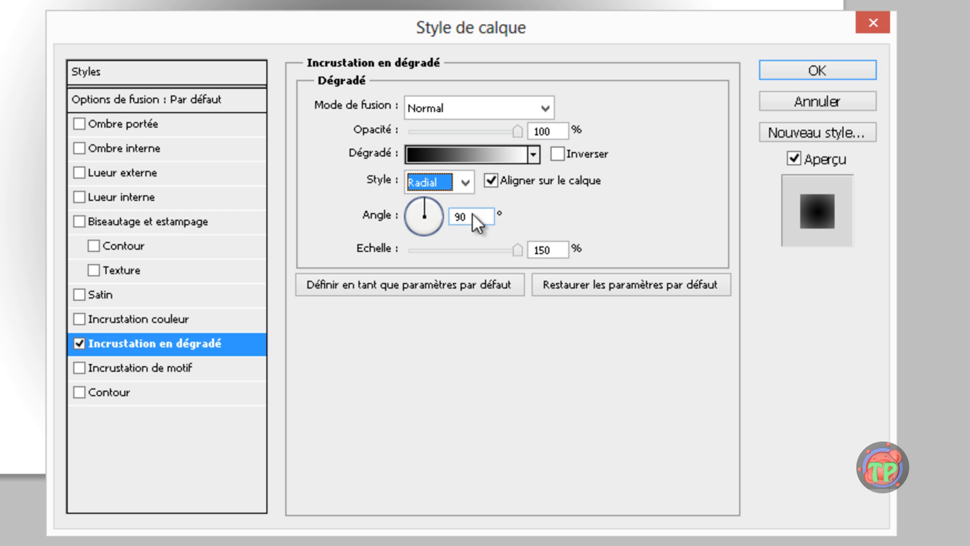
{"action": "left_click", "coordinate": [458, 181]}
{"action": "left_click", "coordinate": [456, 196]}
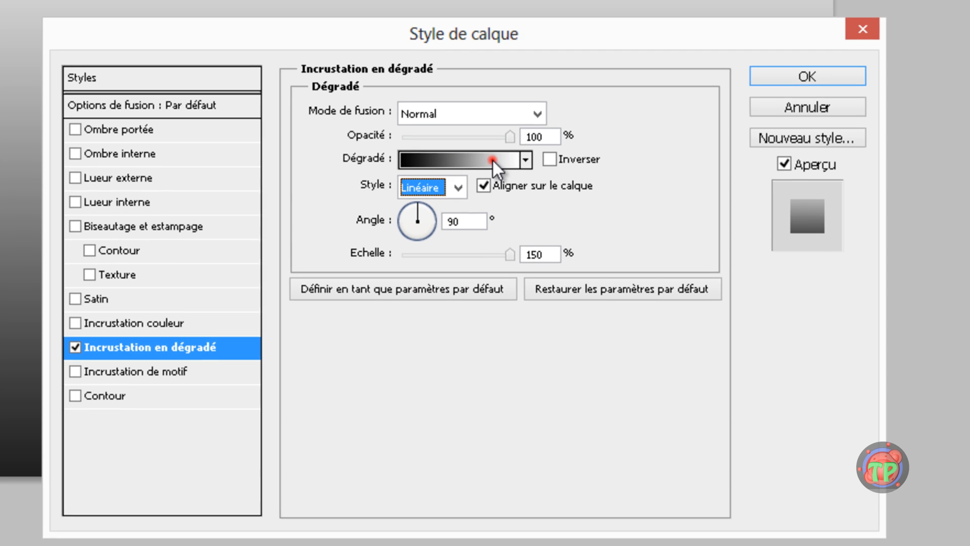
Edit the overlay's gradient and set its black start colour stop to the pinkish grey c3a1a1.
{"action": "left_click", "coordinate": [495, 157]}
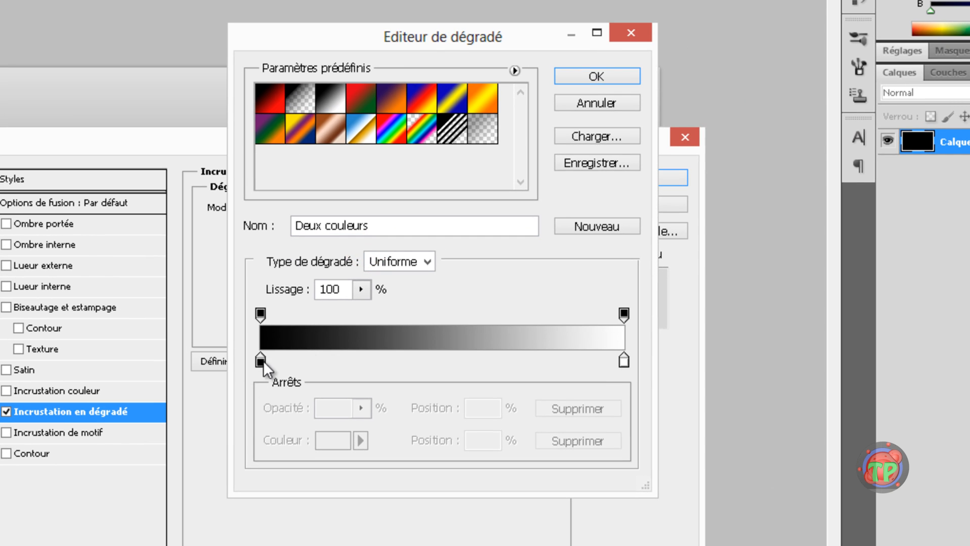
{"action": "left_click", "coordinate": [260, 360]}
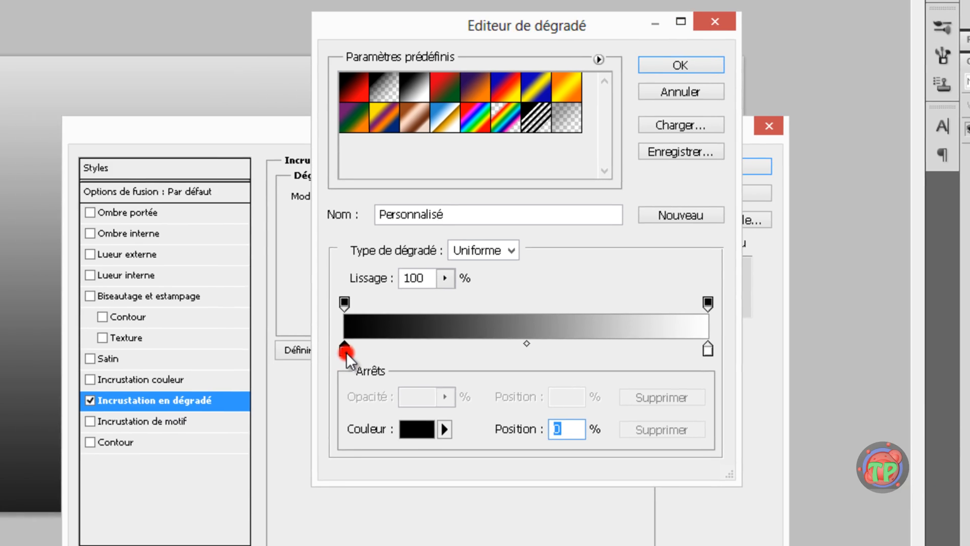
{"action": "double_click", "coordinate": [261, 360]}
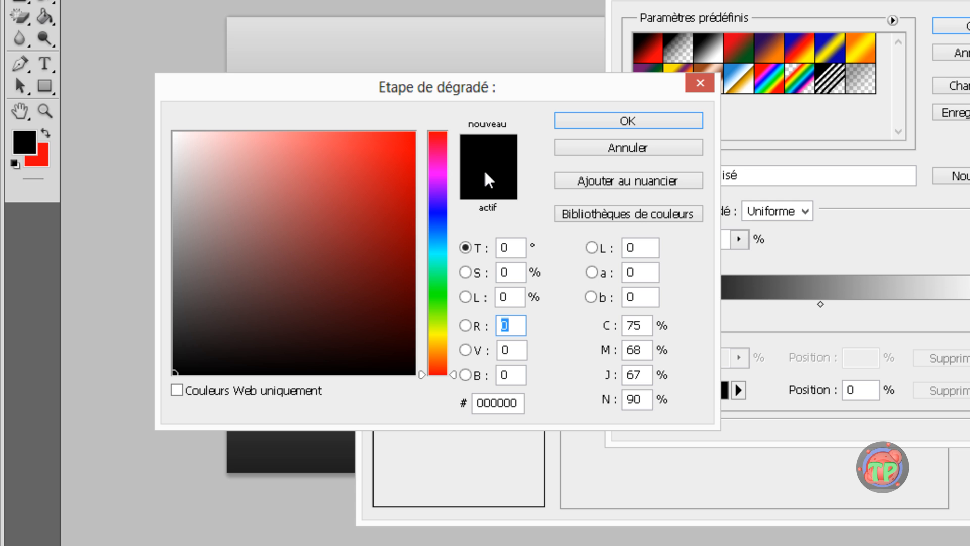
{"action": "mouse_move", "coordinate": [201, 227]}
{"action": "left_mouse_down"}
{"action": "mouse_move", "coordinate": [181, 188]}
{"action": "mouse_move", "coordinate": [215, 189]}
{"action": "left_mouse_up"}
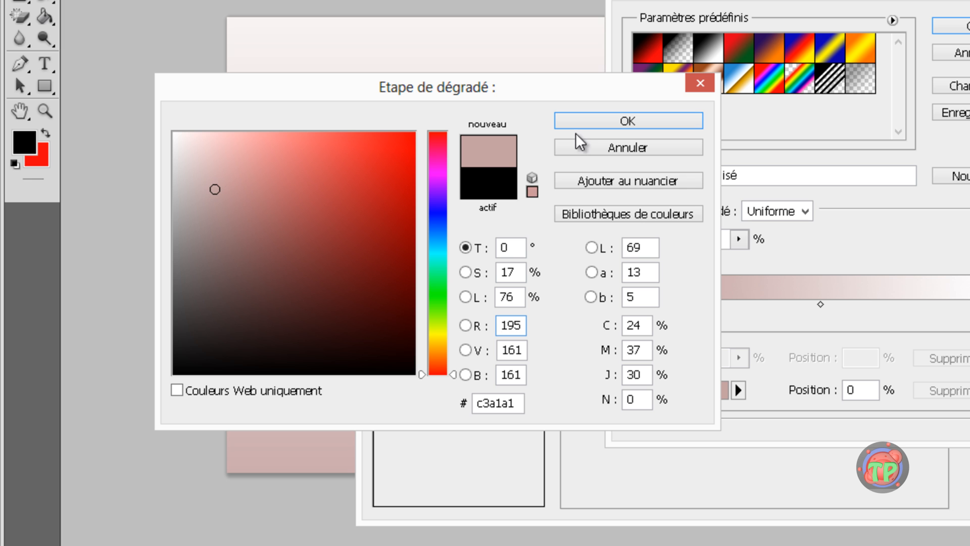
{"action": "left_click", "coordinate": [592, 122]}
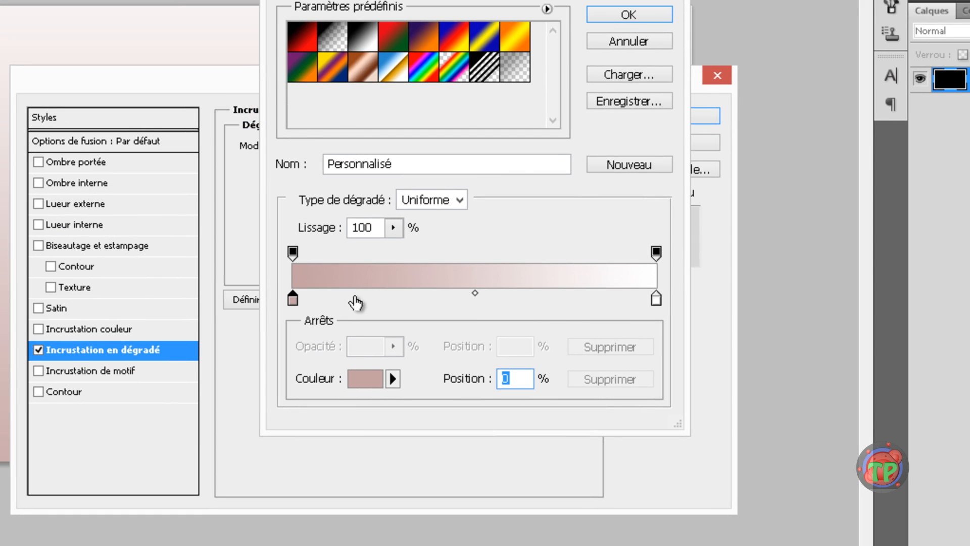
Set the gradient's pinkish start colour stop to the dark grey-brown 5a4a4a.
{"action": "double_click", "coordinate": [656, 299]}
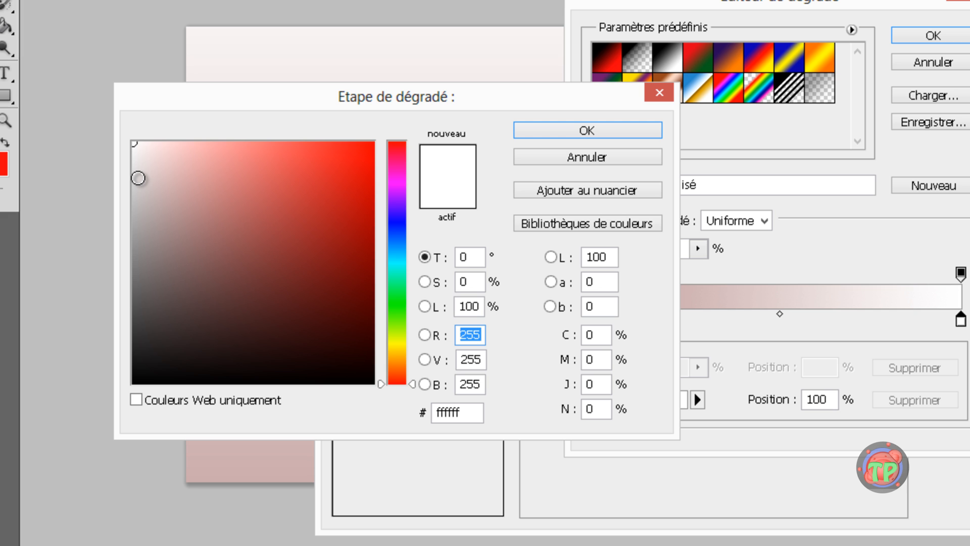
{"action": "left_click", "coordinate": [656, 92]}
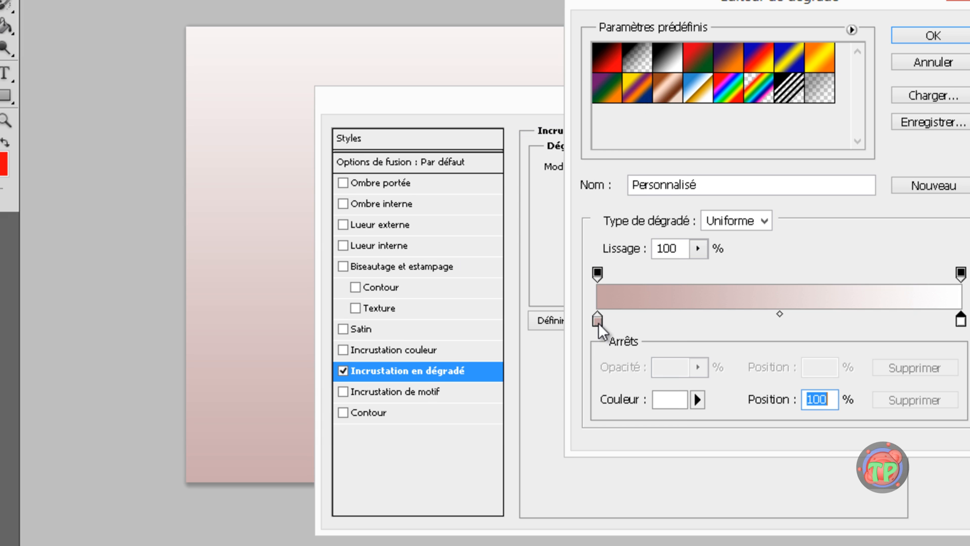
{"action": "double_click", "coordinate": [598, 318]}
{"action": "left_click_drag", "start_coordinate": [153, 212], "coordinate": [174, 298]}
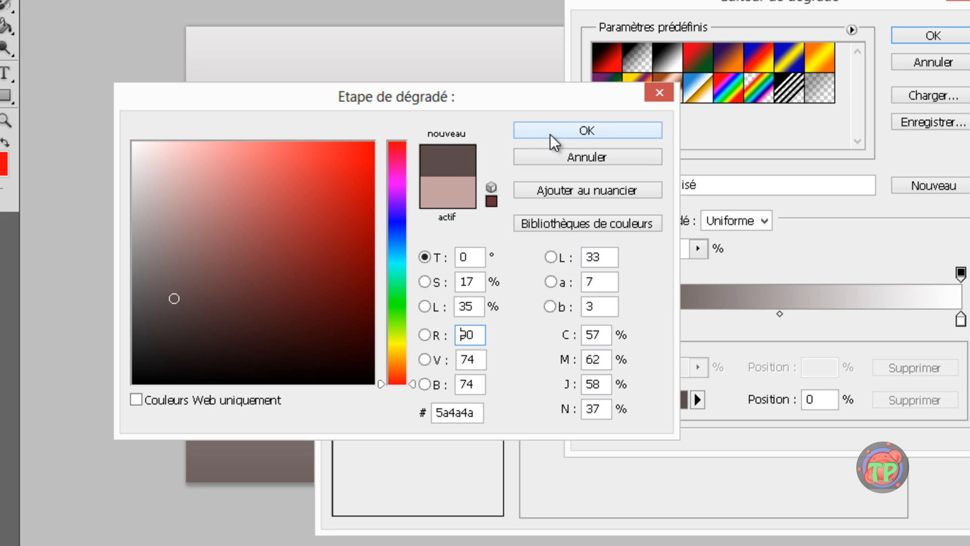
{"action": "left_click", "coordinate": [551, 134]}
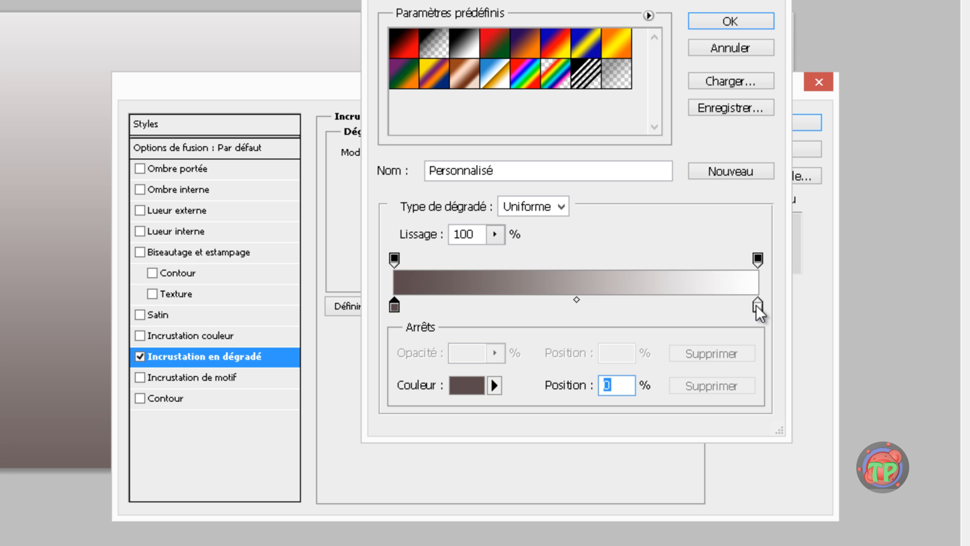
Set the gradient's white end colour stop to the light pinkish grey d1bfbf and accept the edited gradient.
{"action": "double_click", "coordinate": [757, 305]}
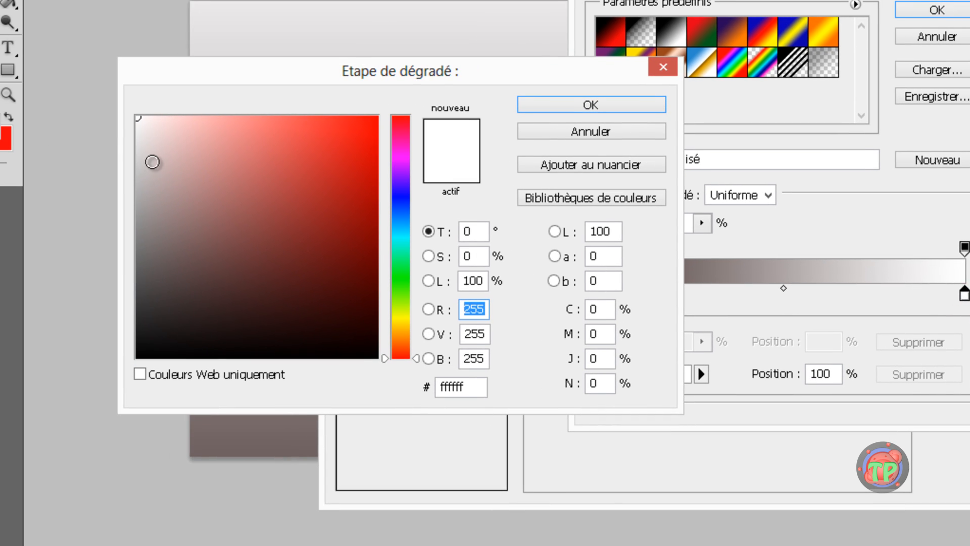
{"action": "left_click", "coordinate": [157, 159]}
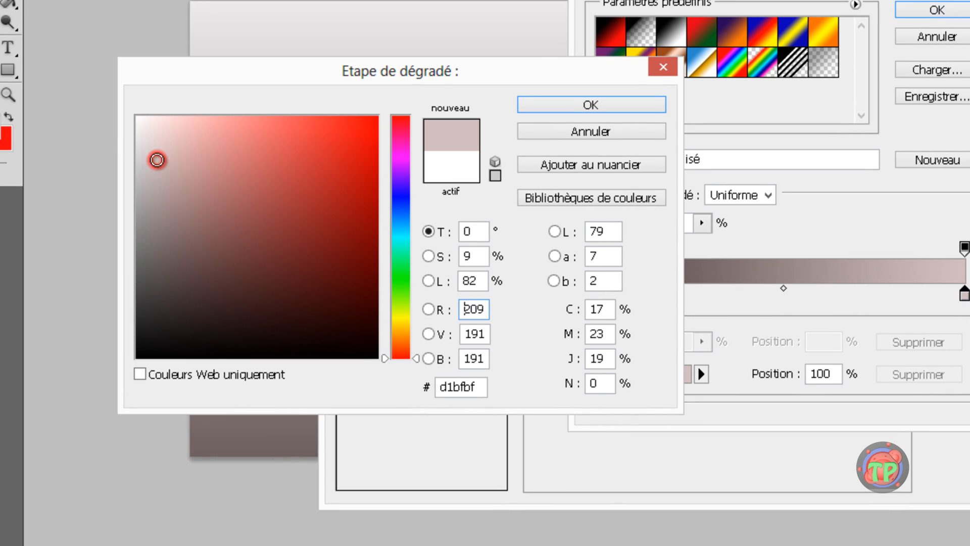
{"action": "left_click_drag", "start_coordinate": [393, 71], "coordinate": [690, 432]}
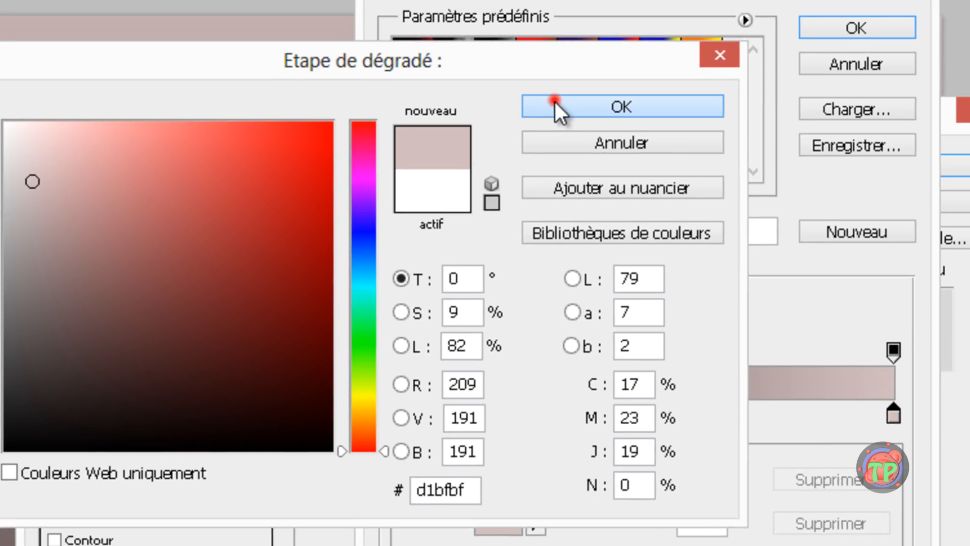
{"action": "left_click", "coordinate": [728, 31]}
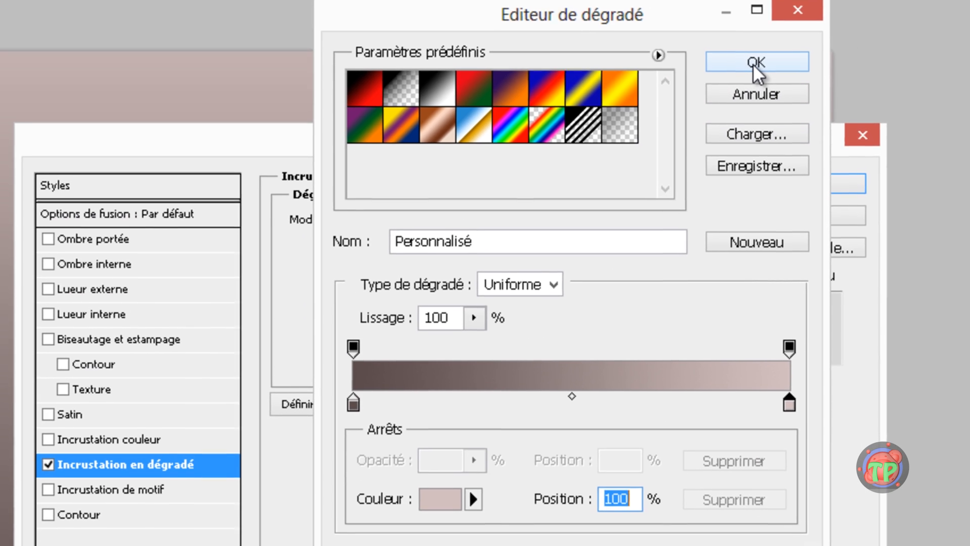
{"action": "left_click", "coordinate": [753, 65]}
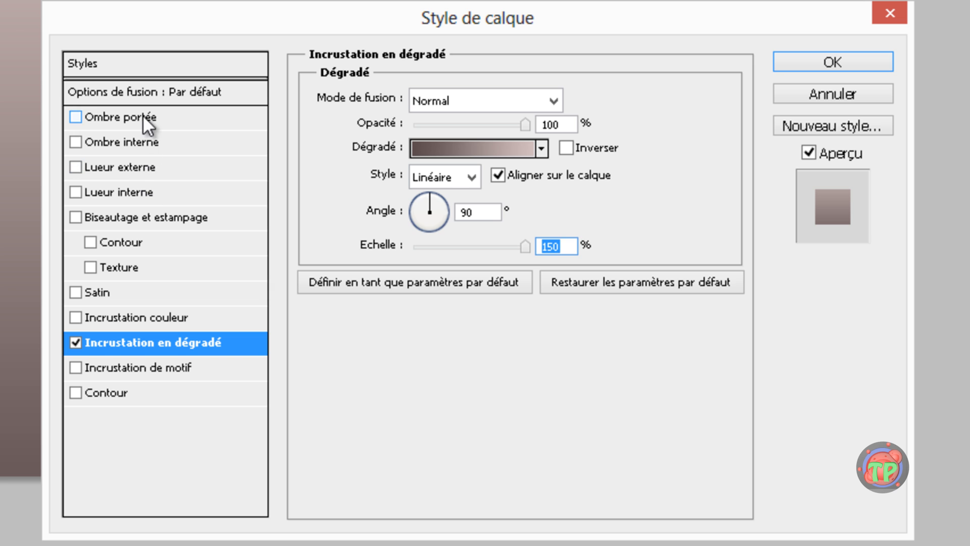
Add a Drop Shadow style to the layer with a distance of 0 px and a size of 18 px.
{"action": "left_click", "coordinate": [143, 116]}
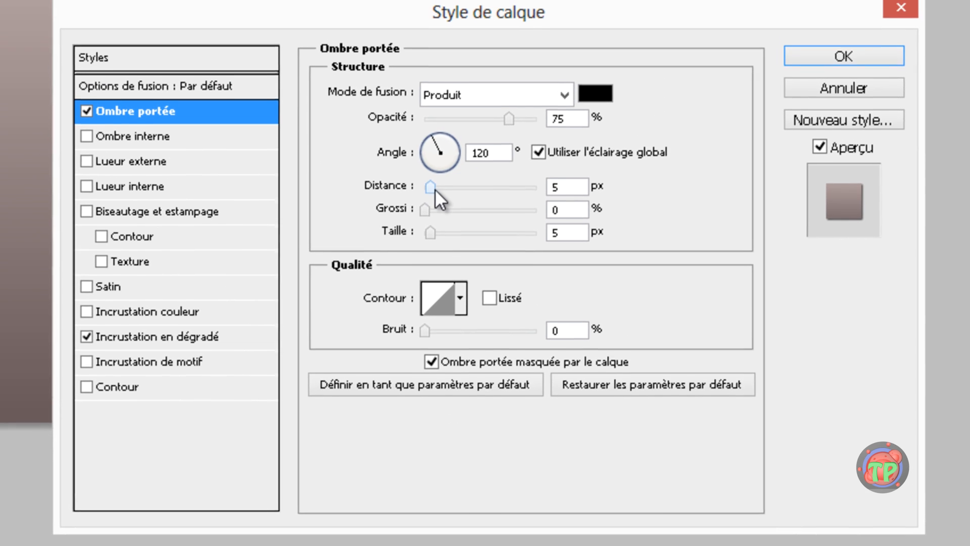
{"action": "left_click_drag", "start_coordinate": [425, 110], "coordinate": [419, 110]}
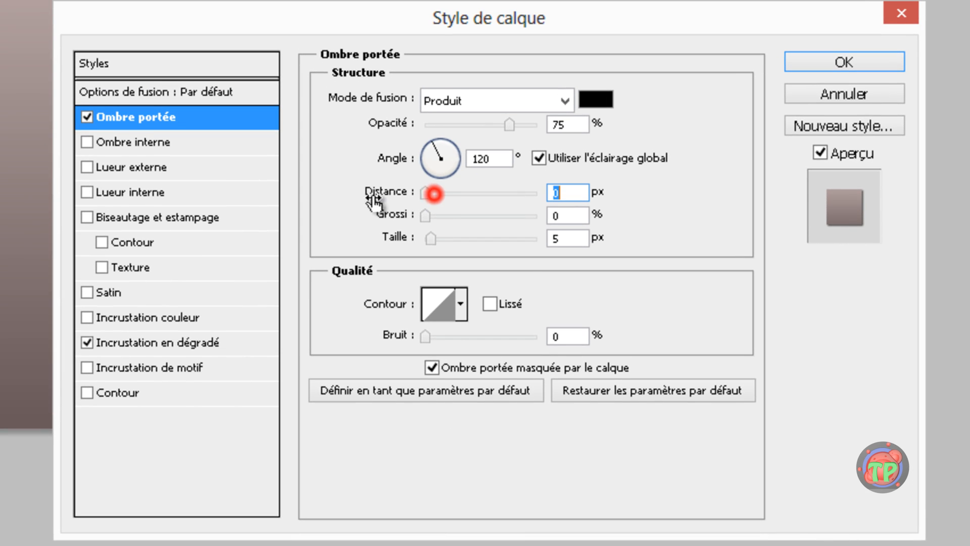
{"action": "double_click", "coordinate": [565, 237]}
{"action": "type", "text": "18"}
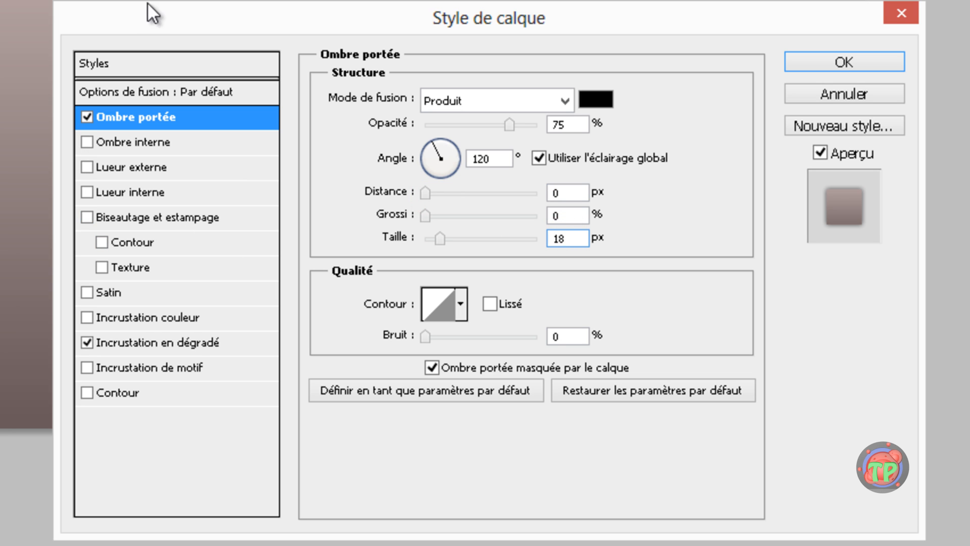
{"action": "left_click", "coordinate": [634, 223]}
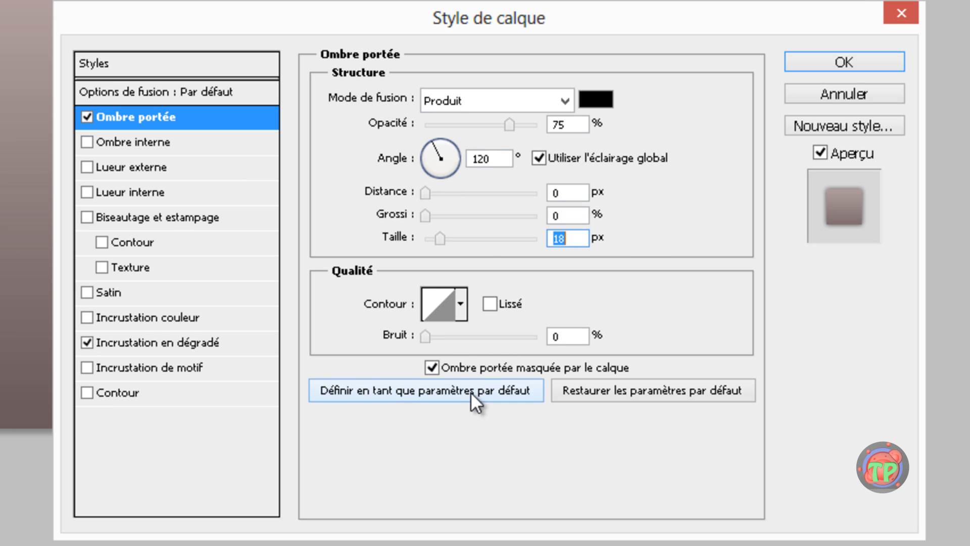
Try 100% noise on the drop shadow, return it to 0% and apply the layer style.
{"action": "left_click_drag", "start_coordinate": [425, 336], "coordinate": [551, 335]}
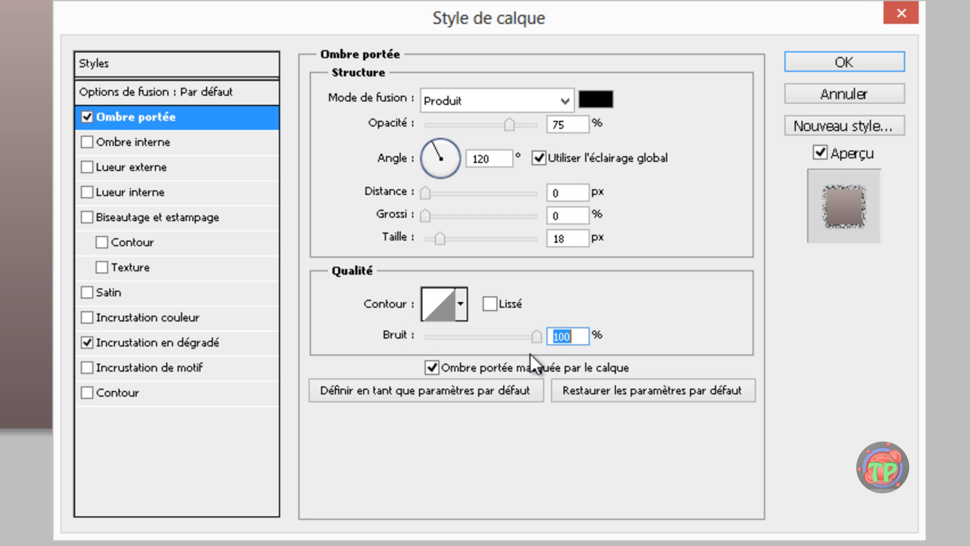
{"action": "left_click", "coordinate": [530, 350]}
{"action": "left_click", "coordinate": [458, 345]}
{"action": "left_click_drag", "start_coordinate": [444, 336], "coordinate": [419, 346]}
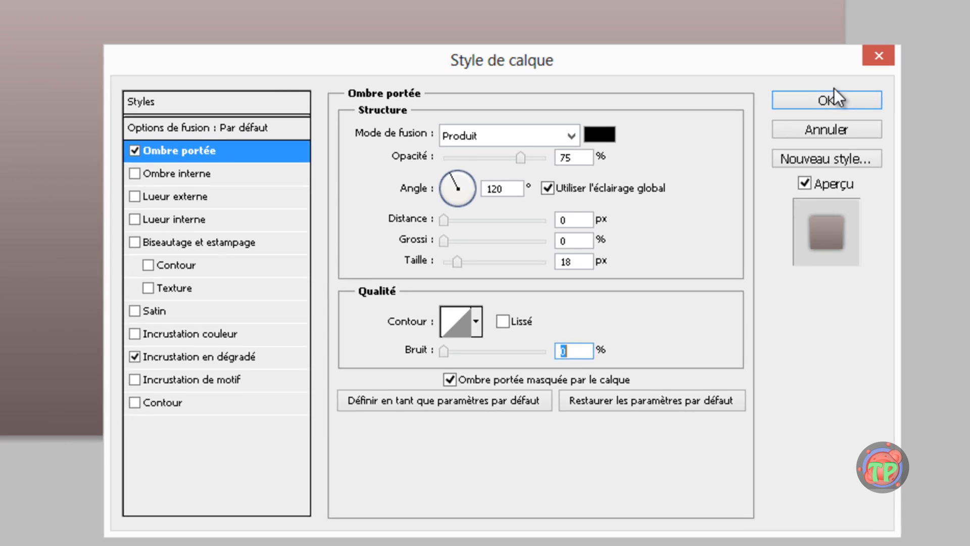
{"action": "left_click", "coordinate": [845, 62]}
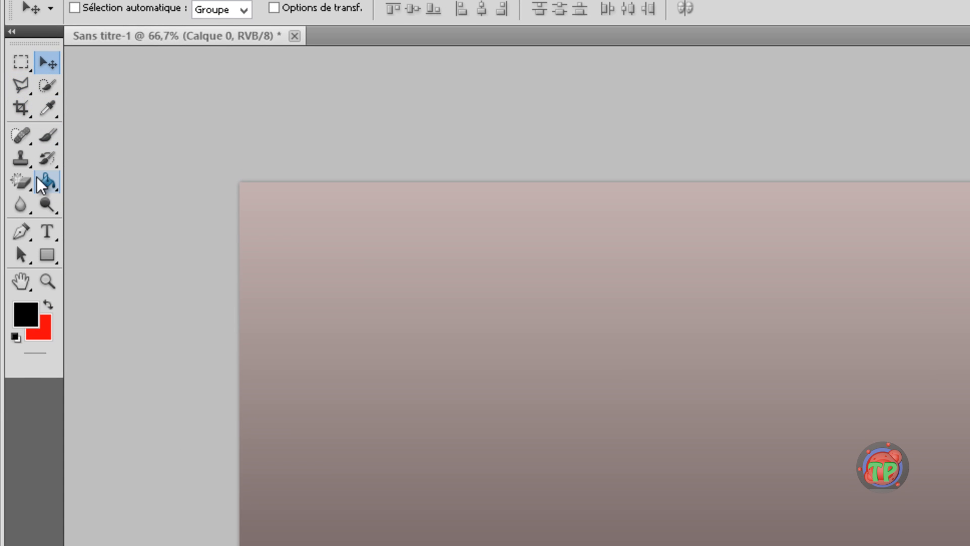
Draw a wide paragraph text box across most of the canvas and set its font to Yahoo.
{"action": "left_click", "coordinate": [45, 234]}
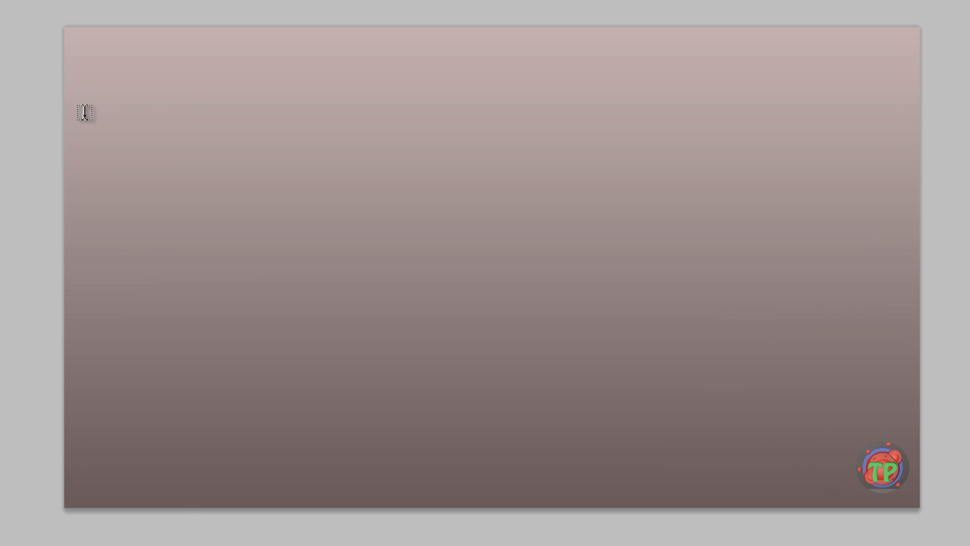
{"action": "left_click", "coordinate": [85, 86]}
{"action": "left_click_drag", "start_coordinate": [84, 86], "coordinate": [902, 400]}
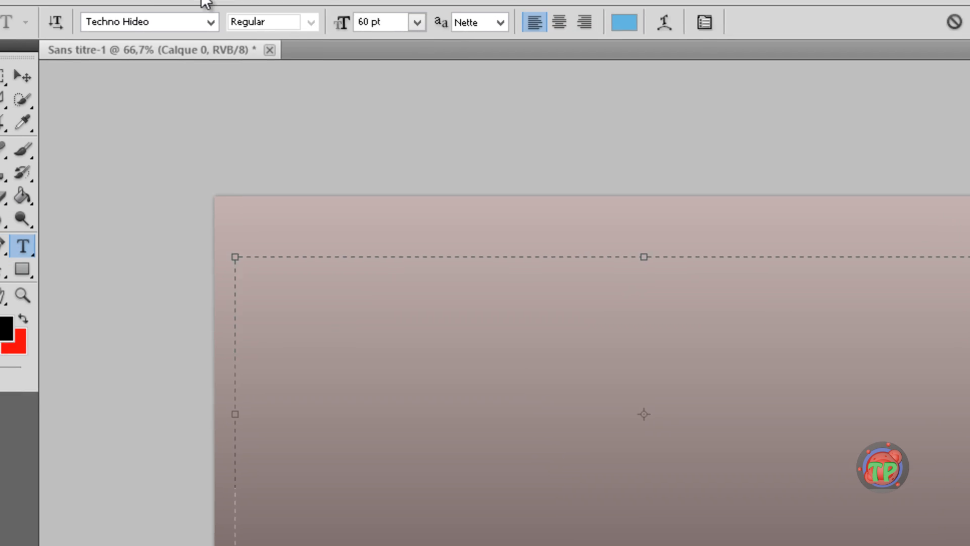
{"action": "left_click", "coordinate": [205, 13]}
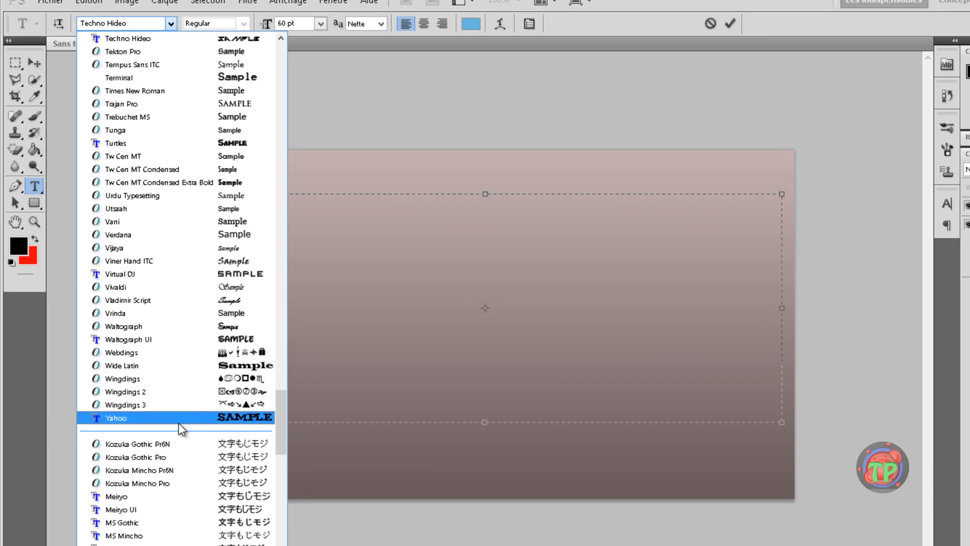
{"action": "left_click", "coordinate": [178, 422]}
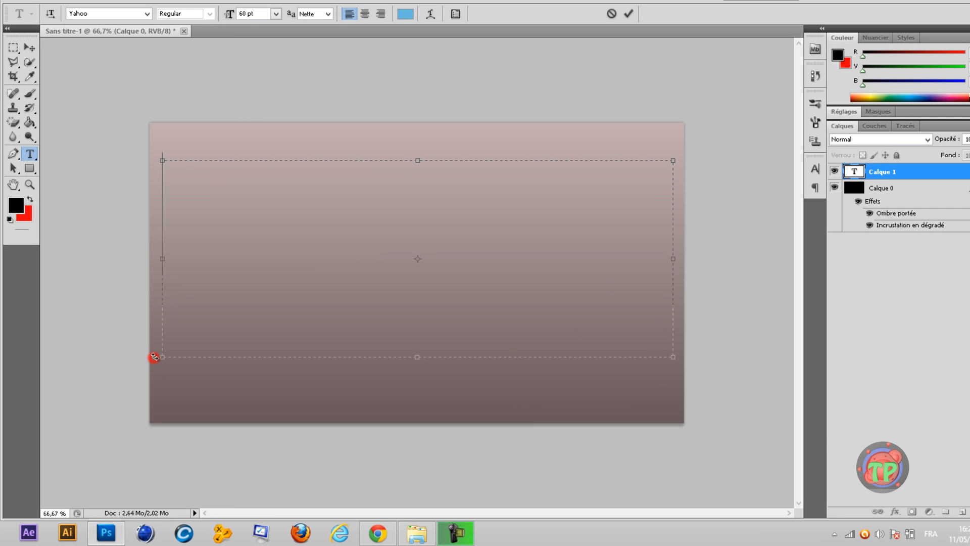
{"action": "left_click", "coordinate": [221, 191]}
{"action": "type", "text": "T"}
{"action": "key", "text": "BackSpace"}
{"action": "left_click", "coordinate": [276, 22]}
{"action": "left_click", "coordinate": [277, 15]}
{"action": "left_click", "coordinate": [377, 52]}
{"action": "left_click", "coordinate": [256, 225]}
{"action": "type", "text": "T"}
{"action": "left_click", "coordinate": [256, 217]}
{"action": "key", "text": "BackSpace"}
Change the text colour to a fully saturated violet-blue and return to editing in the text box.
{"action": "left_click", "coordinate": [406, 14]}
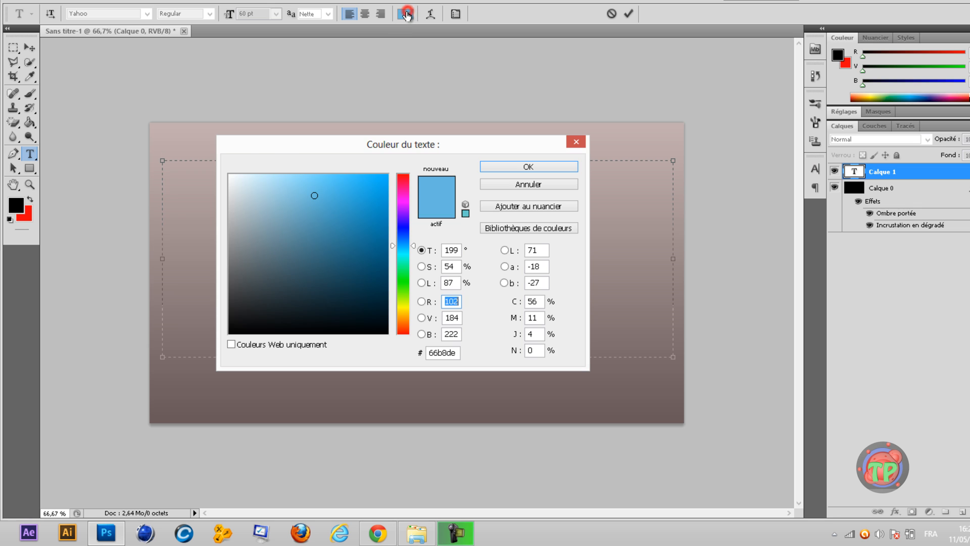
{"action": "left_click_drag", "start_coordinate": [404, 178], "coordinate": [413, 300]}
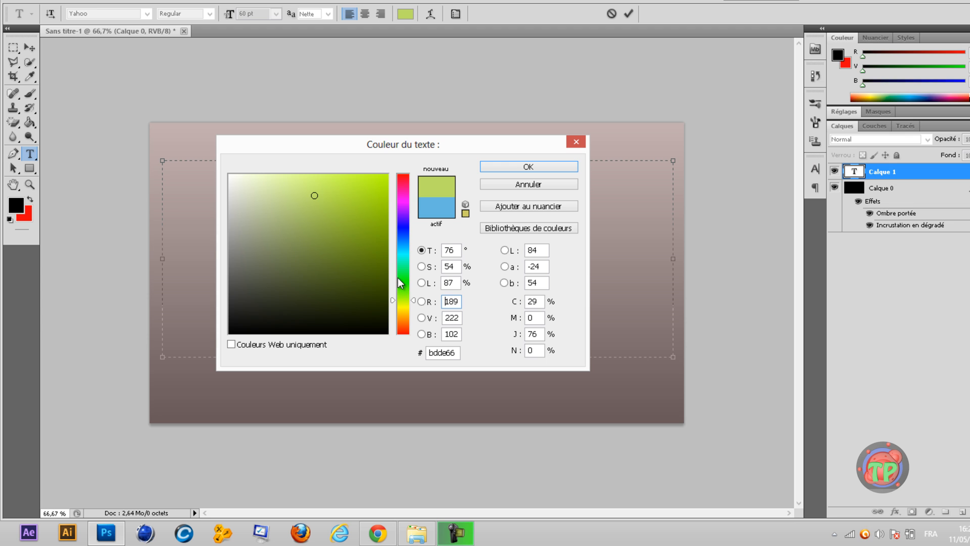
{"action": "left_click", "coordinate": [405, 221]}
{"action": "left_click_drag", "start_coordinate": [321, 223], "coordinate": [388, 174]}
{"action": "left_click", "coordinate": [557, 170]}
{"action": "left_click", "coordinate": [265, 226]}
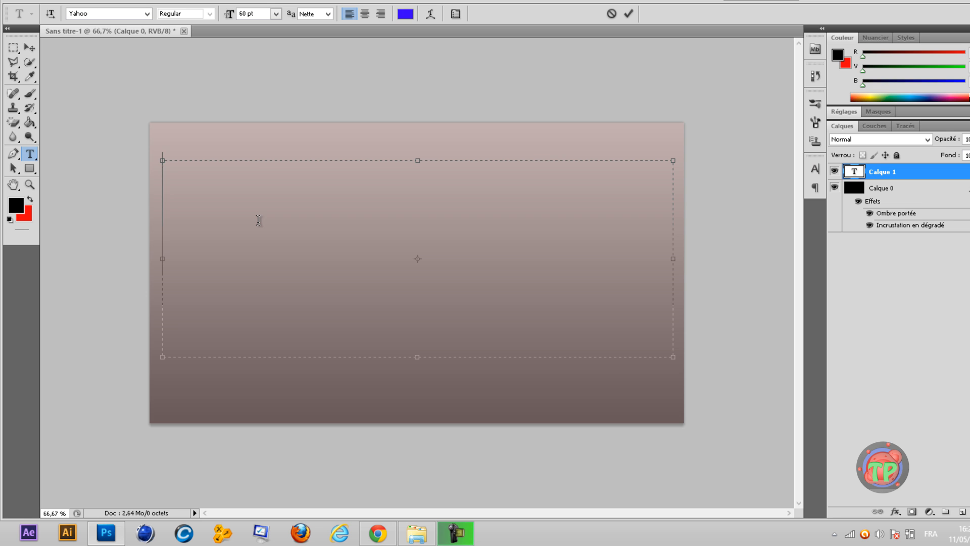
Try the title as TUTO and PRA- on two lines at 60 pt, and clear the text box.
{"action": "type", "text": "TUTO"}
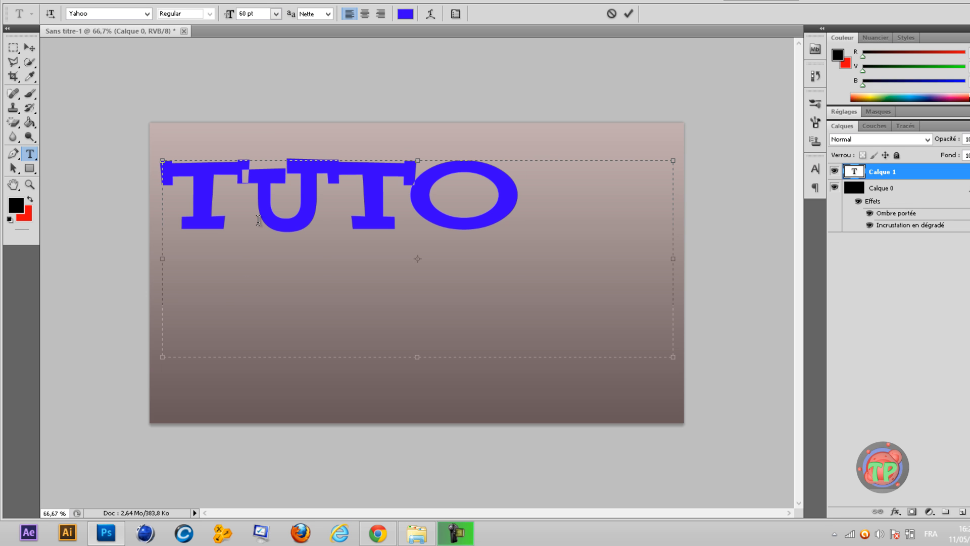
{"action": "key", "text": "Return"}
{"action": "type", "text": "PRATI"}
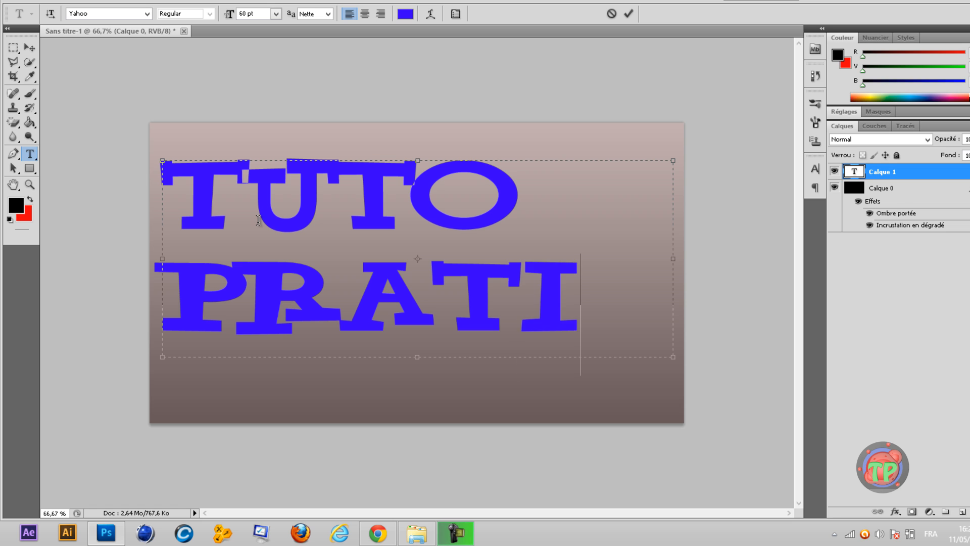
{"action": "key", "text": "BackSpace"}
{"action": "key", "text": "BackSpace"}
{"action": "type", "text": "-"}
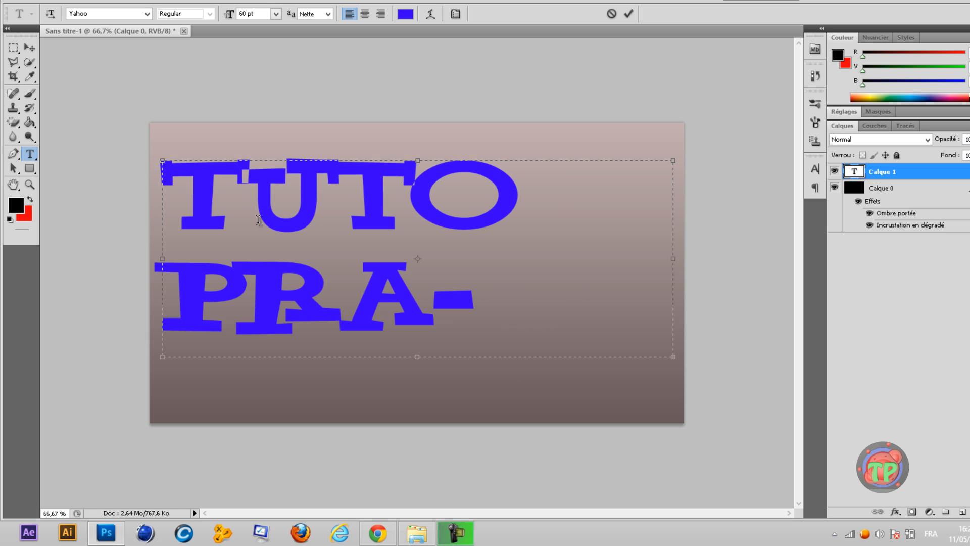
{"action": "key", "text": "BackSpace"}
{"action": "key", "text": "BackSpace"}
{"action": "key", "text": "BackSpace"}
{"action": "key", "text": "BackSpace"}
{"action": "key", "text": "BackSpace"}
{"action": "key", "text": "BackSpace"}
{"action": "key", "text": "BackSpace"}
{"action": "key", "text": "BackSpace"}
{"action": "key", "text": "BackSpace"}
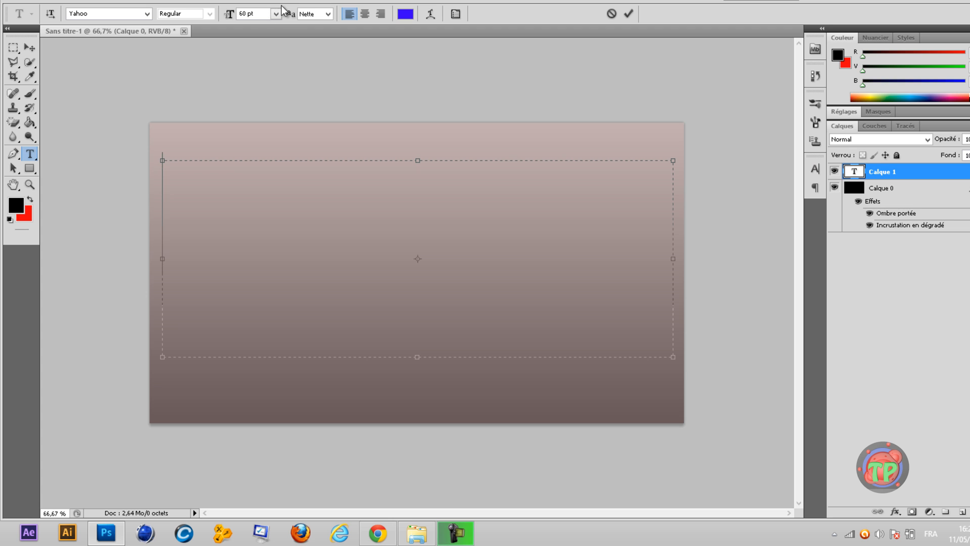
Set the font size to 30 pt, write TutoPratixx on one line in the text box and commit the text.
{"action": "left_click", "coordinate": [276, 14]}
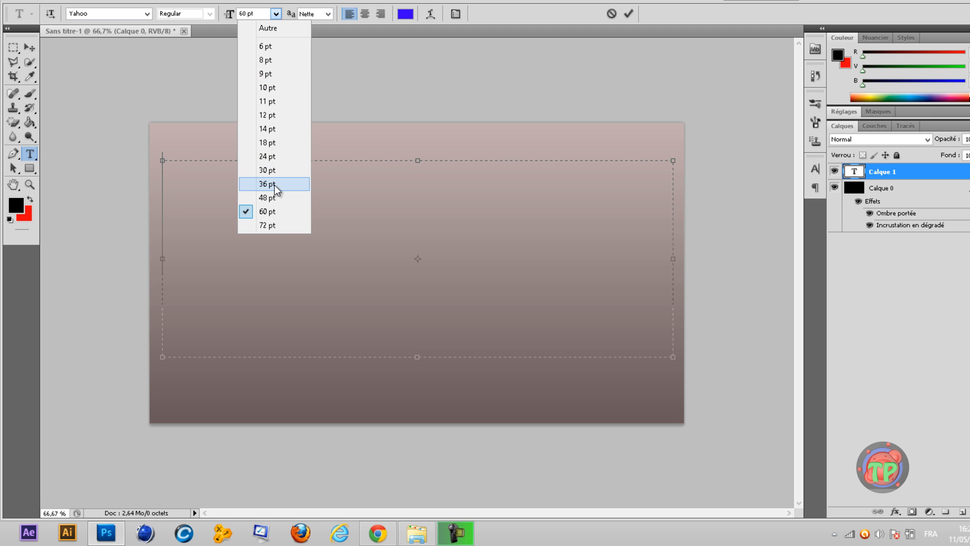
{"action": "left_click", "coordinate": [276, 169]}
{"action": "left_click", "coordinate": [296, 218]}
{"action": "type", "text": "R"}
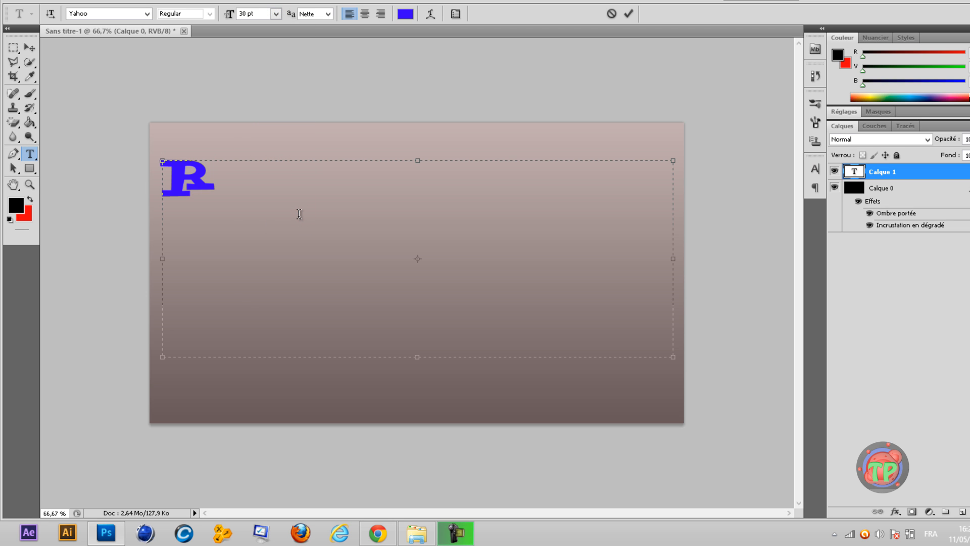
{"action": "key", "text": "BackSpace"}
{"action": "type", "text": "T"}
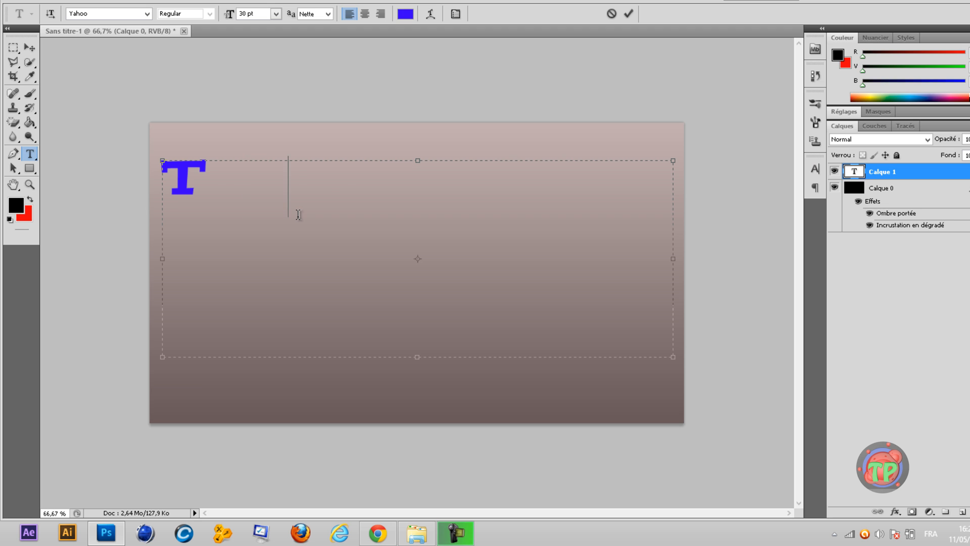
{"action": "type", "text": "UTOP"}
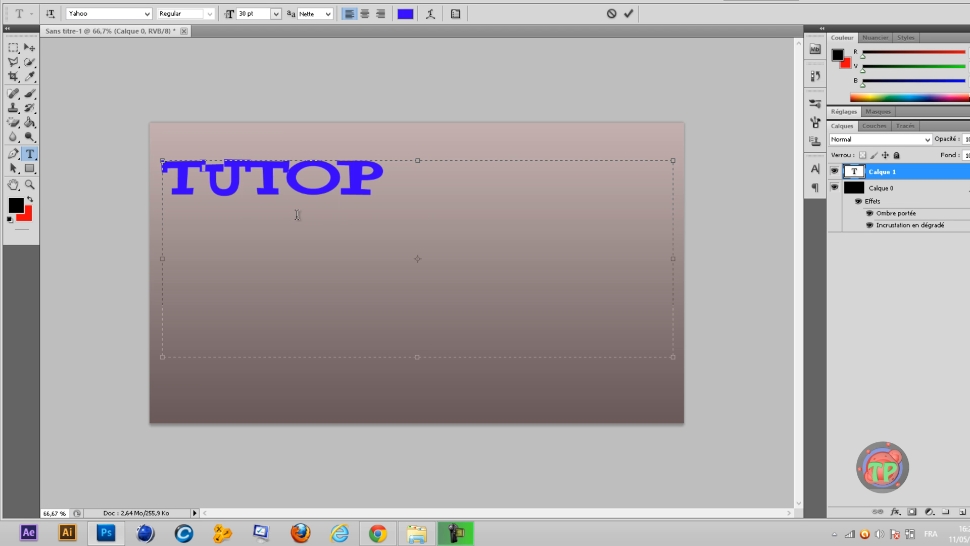
{"action": "type", "text": "RATI "}
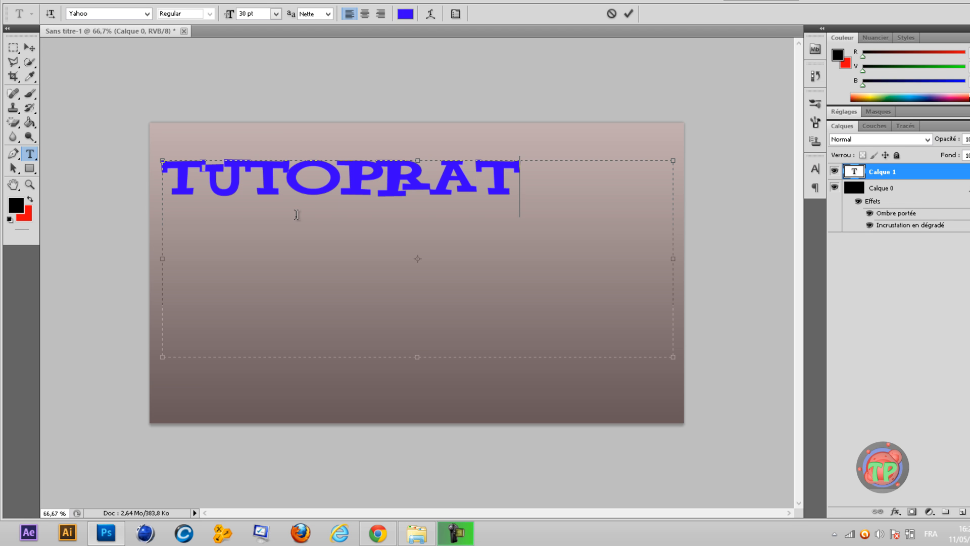
{"action": "type", "text": "XX"}
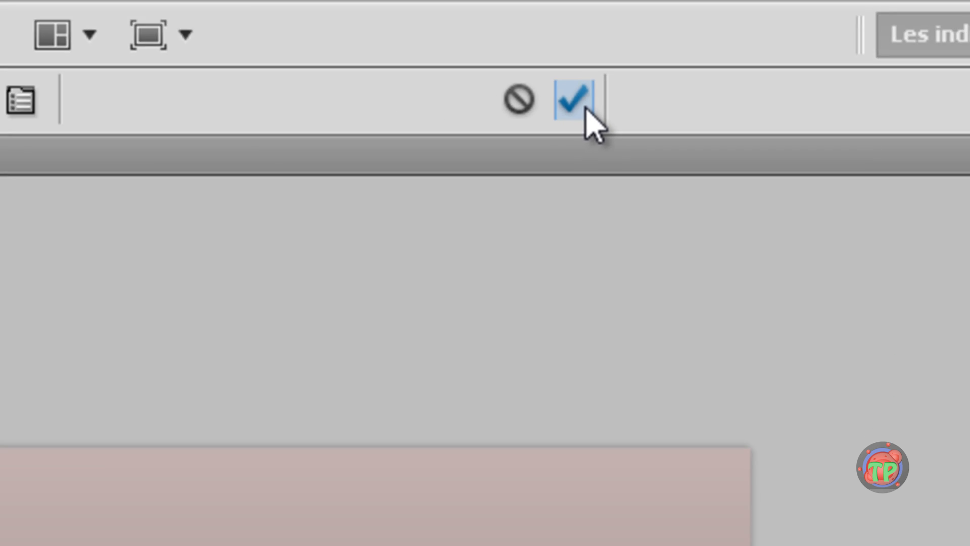
{"action": "left_click", "coordinate": [586, 107]}
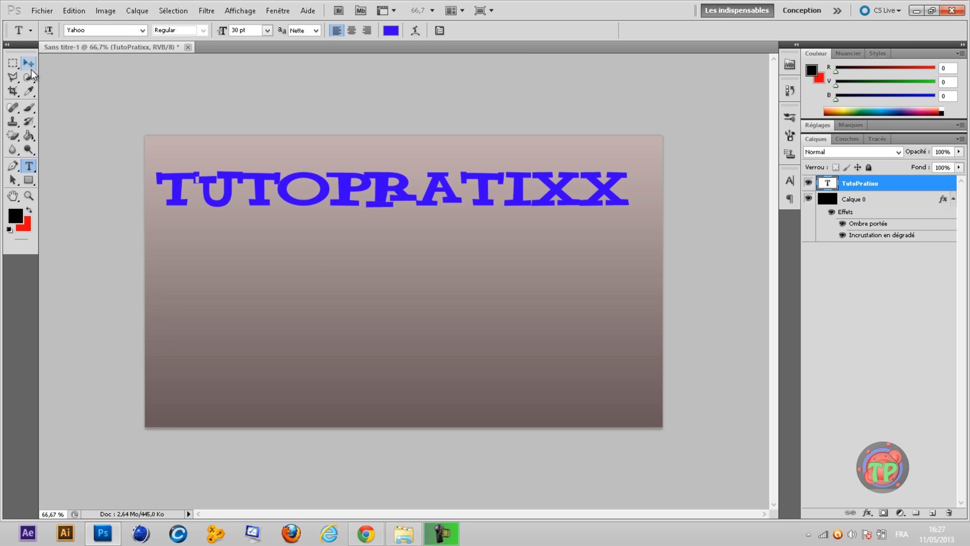
Move the TutoPratixx title down to about the vertical middle of the canvas and open the layer style settings for its layer.
{"action": "left_click", "coordinate": [31, 66]}
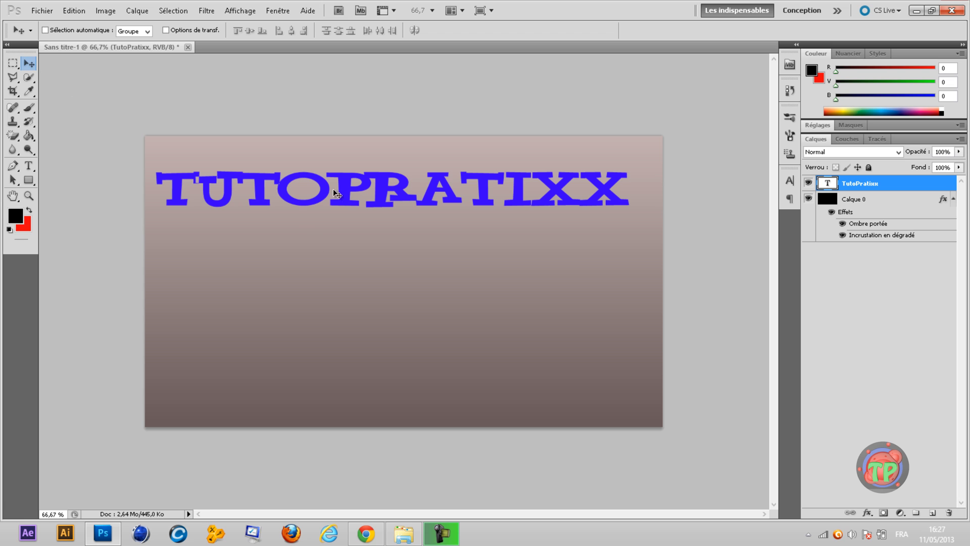
{"action": "left_click_drag", "start_coordinate": [356, 192], "coordinate": [355, 268]}
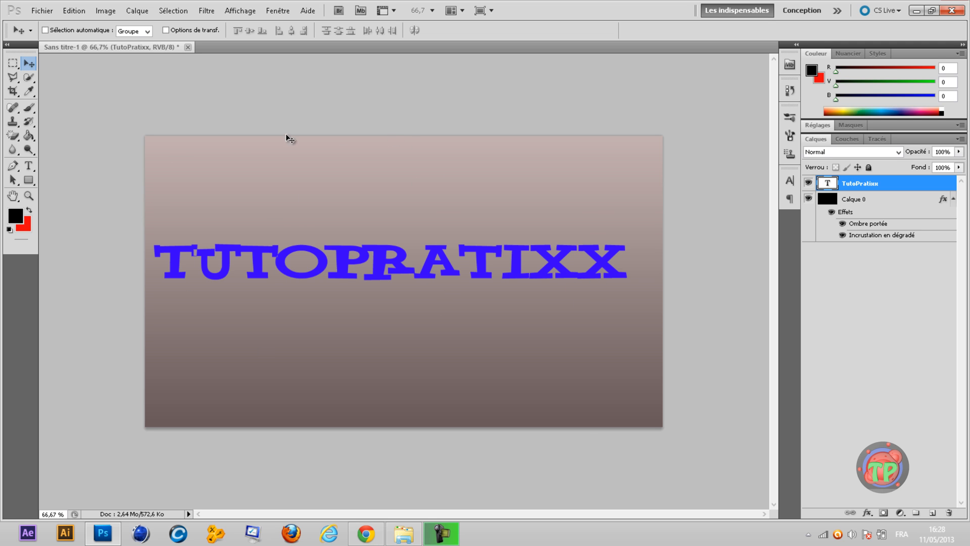
{"action": "right_click", "coordinate": [437, 259]}
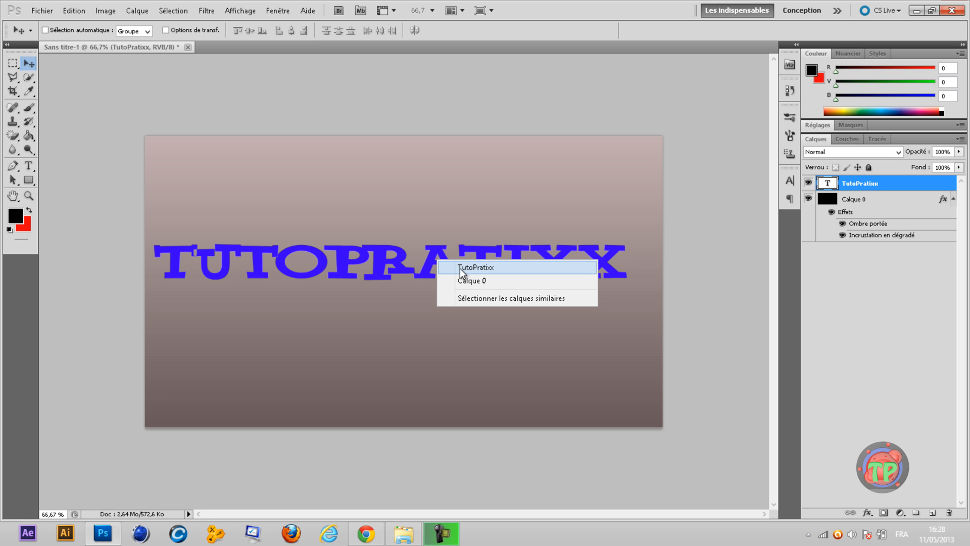
{"action": "left_click", "coordinate": [479, 267]}
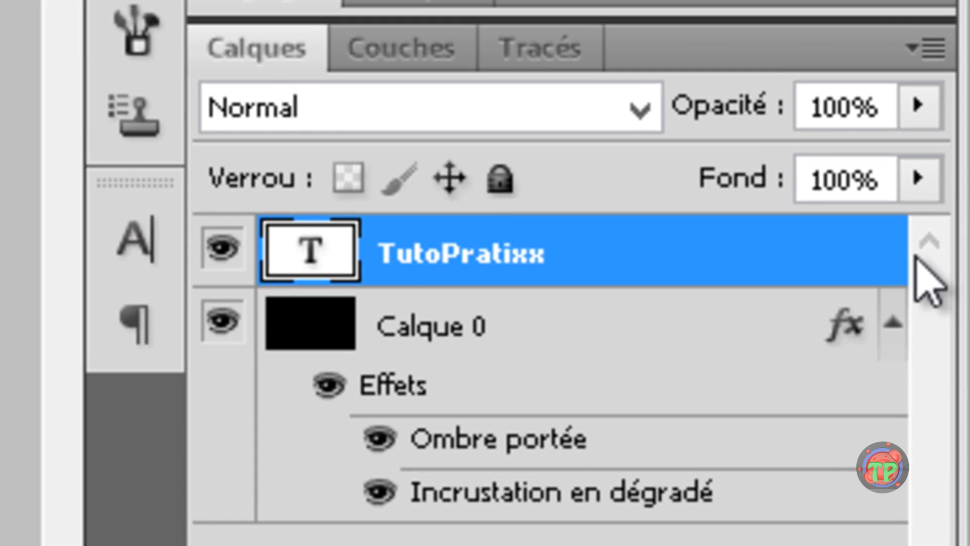
{"action": "left_click", "coordinate": [939, 184]}
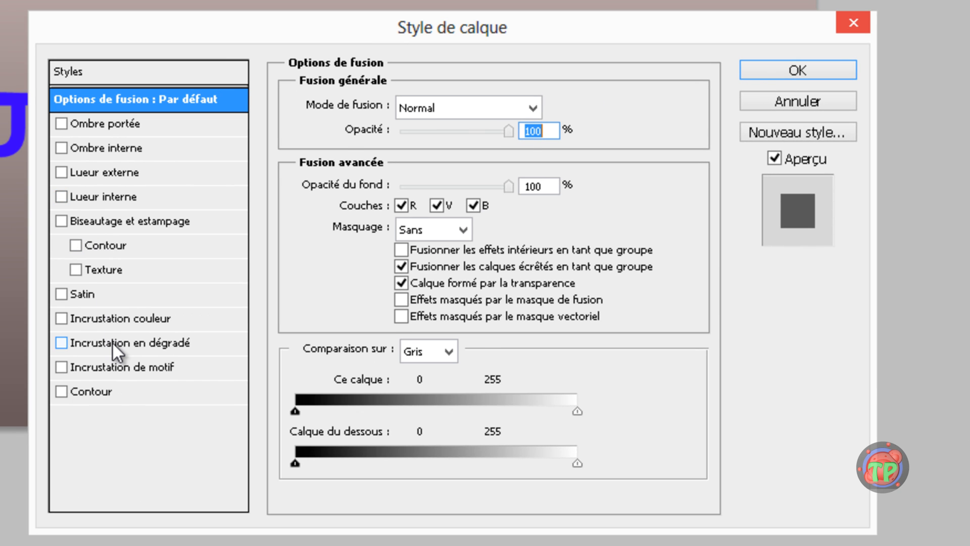
Try a linear black-to-white gradient overlay on the title at 150% scale, with the black stop at 2% and the gradient shifted slightly down.
{"action": "left_click", "coordinate": [113, 341]}
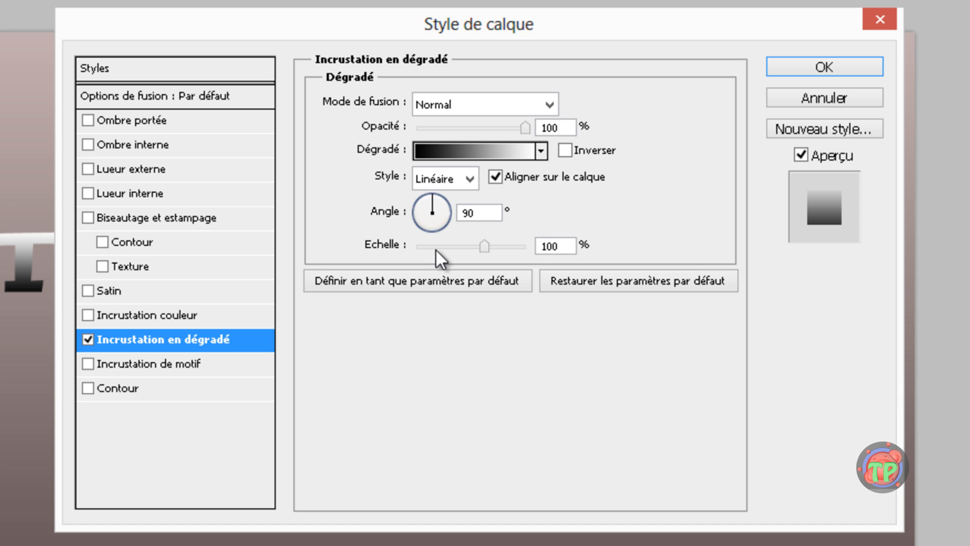
{"action": "left_click_drag", "start_coordinate": [485, 250], "coordinate": [767, 267]}
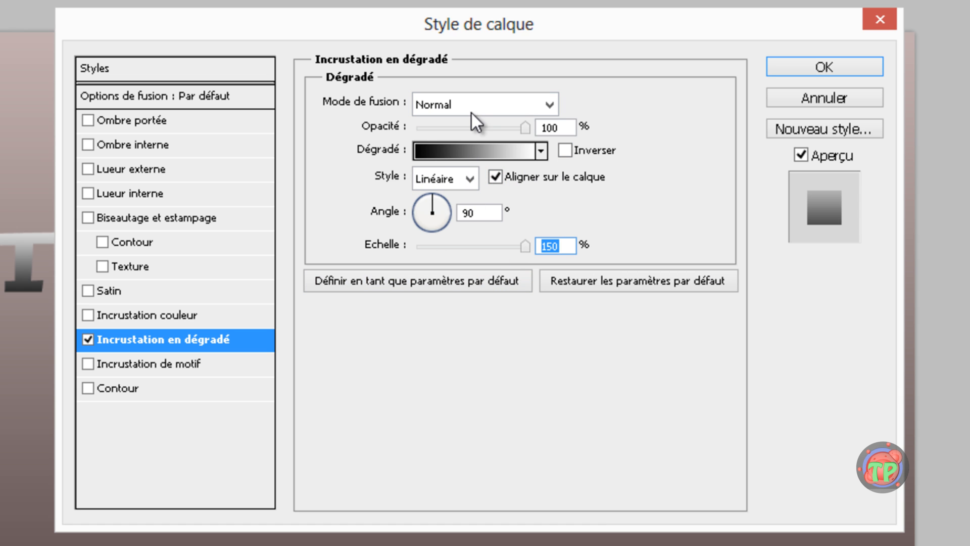
{"action": "left_click", "coordinate": [483, 153]}
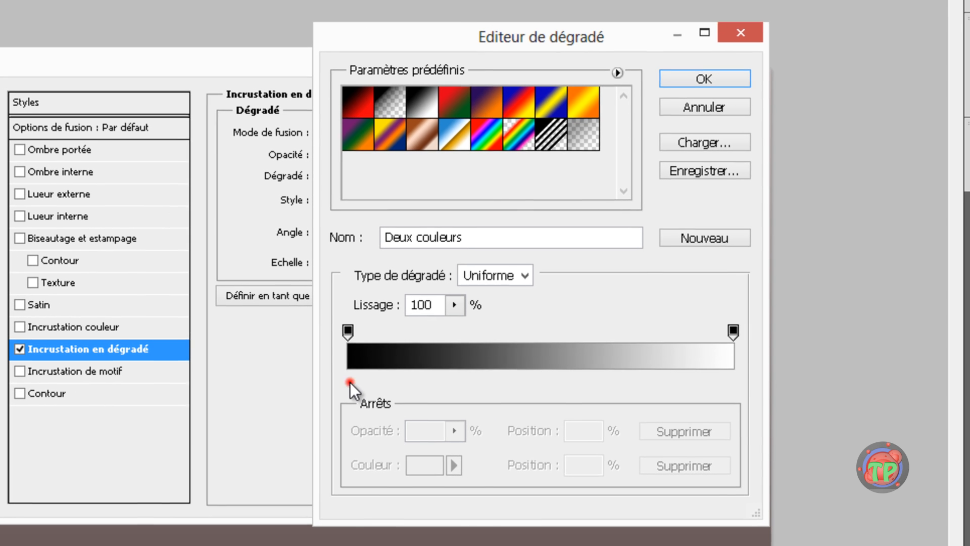
{"action": "left_click_drag", "start_coordinate": [453, 374], "coordinate": [460, 375]}
{"action": "left_click_drag", "start_coordinate": [357, 381], "coordinate": [354, 381]}
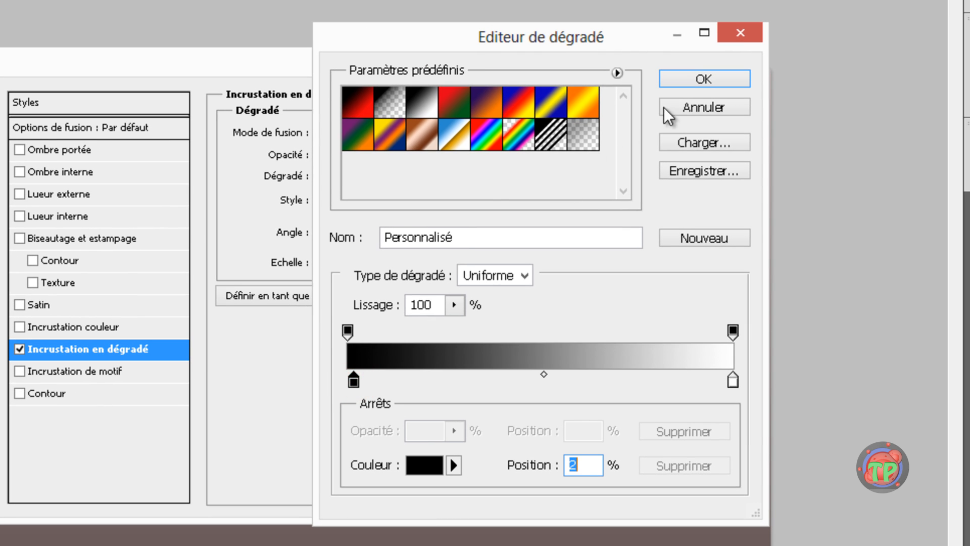
{"action": "left_click", "coordinate": [729, 77]}
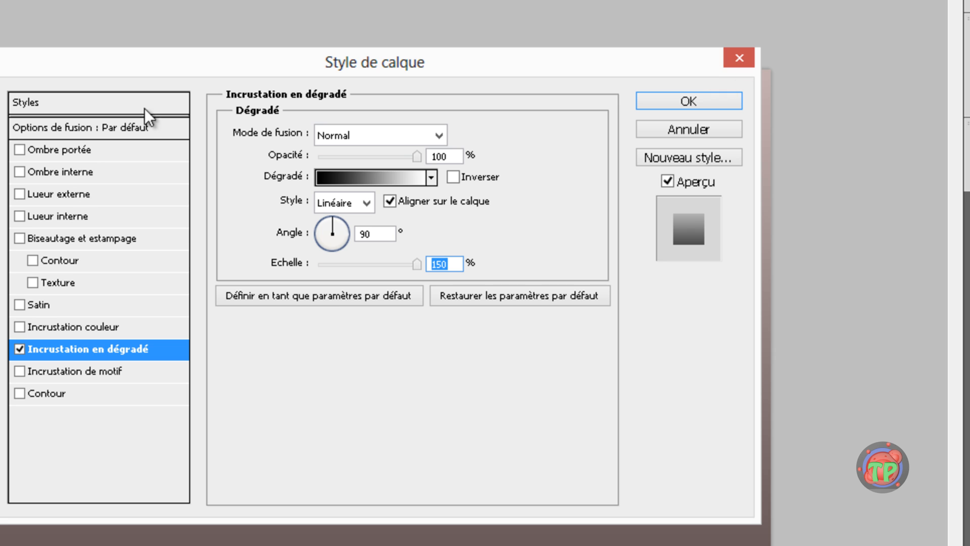
{"action": "left_click_drag", "start_coordinate": [256, 53], "coordinate": [662, 26]}
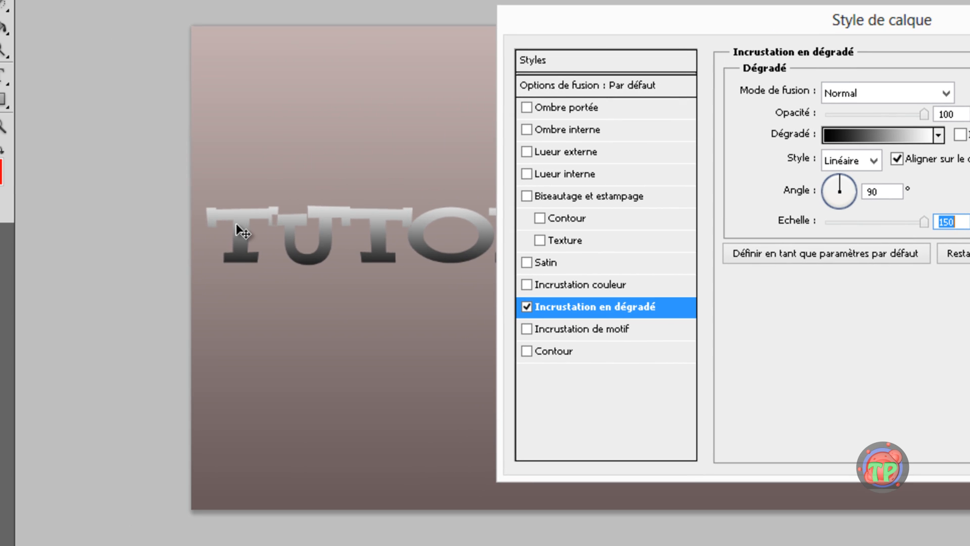
{"action": "left_click_drag", "start_coordinate": [234, 243], "coordinate": [232, 263]}
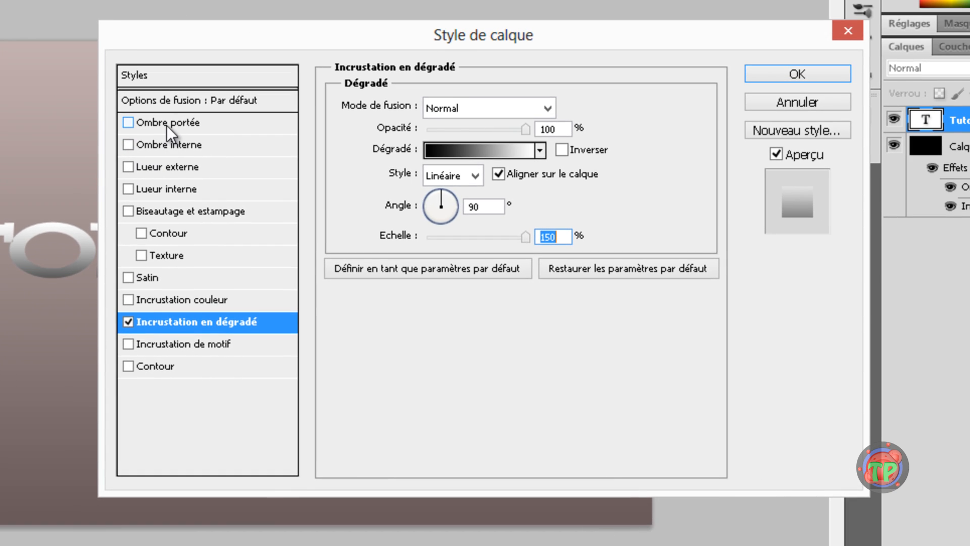
Add a drop shadow to the title with 0 px distance and 20 px size, and turn off the gradient overlay.
{"action": "left_click", "coordinate": [223, 121]}
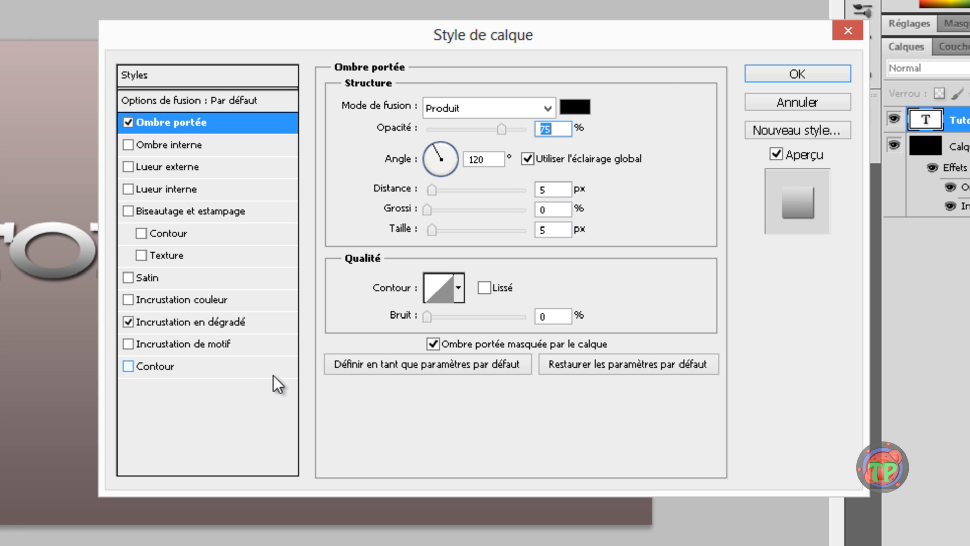
{"action": "left_click", "coordinate": [128, 322]}
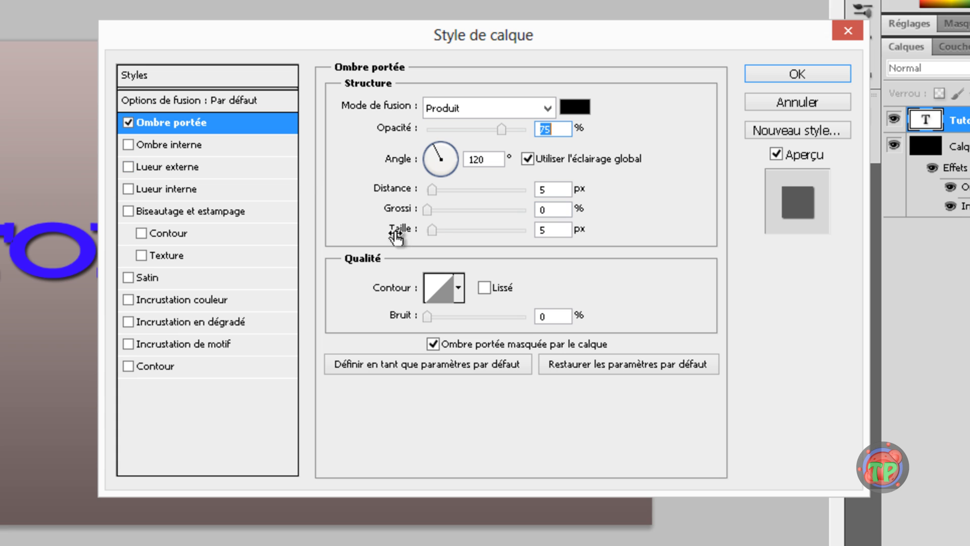
{"action": "left_click_drag", "start_coordinate": [432, 191], "coordinate": [427, 191]}
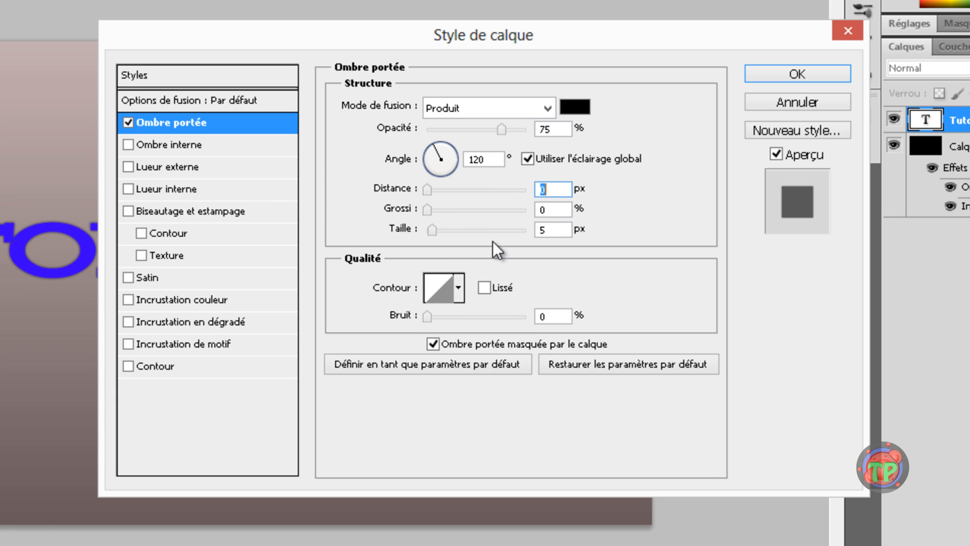
{"action": "double_click", "coordinate": [550, 229]}
{"action": "type", "text": "20"}
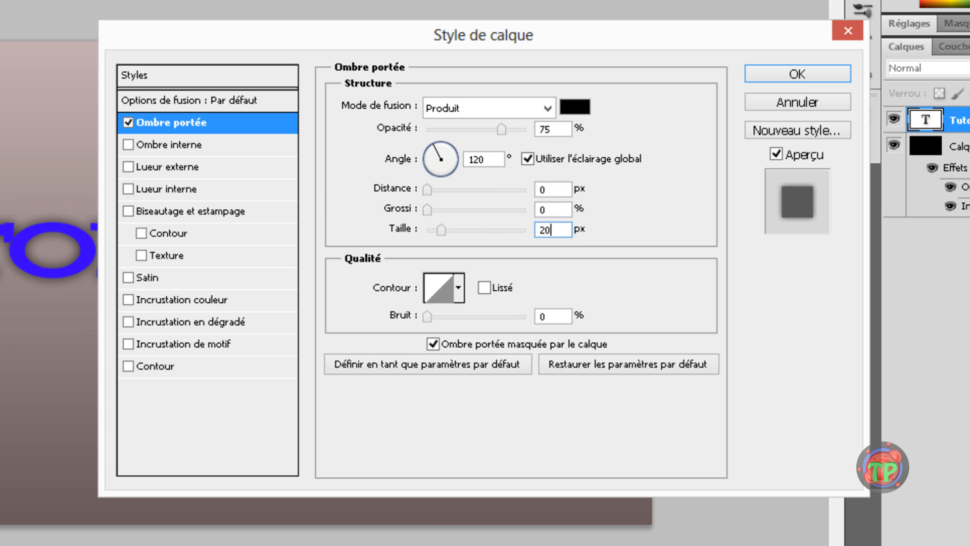
{"action": "left_click", "coordinate": [672, 217]}
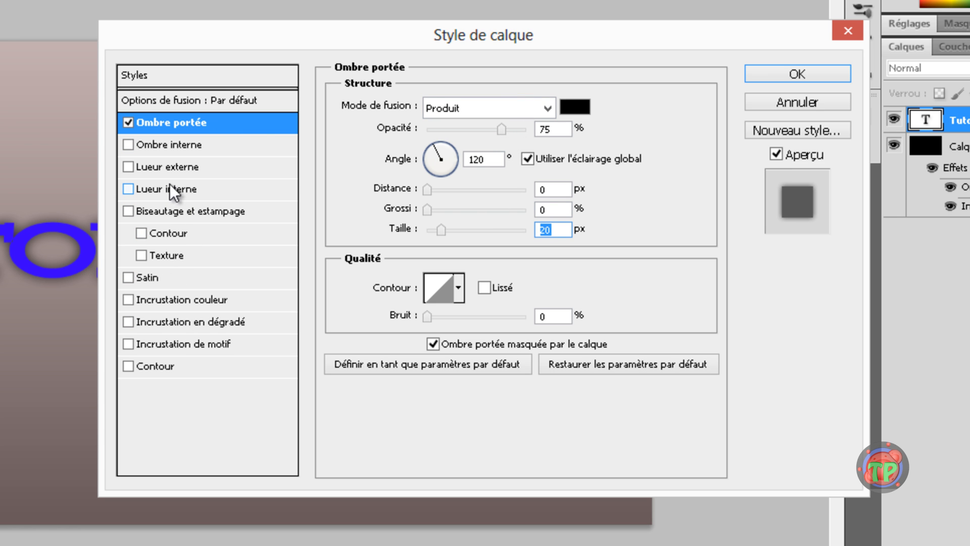
Add an inner bevel to the title, compare both bevel directions, keep Haut and apply the layer style.
{"action": "left_click", "coordinate": [171, 211]}
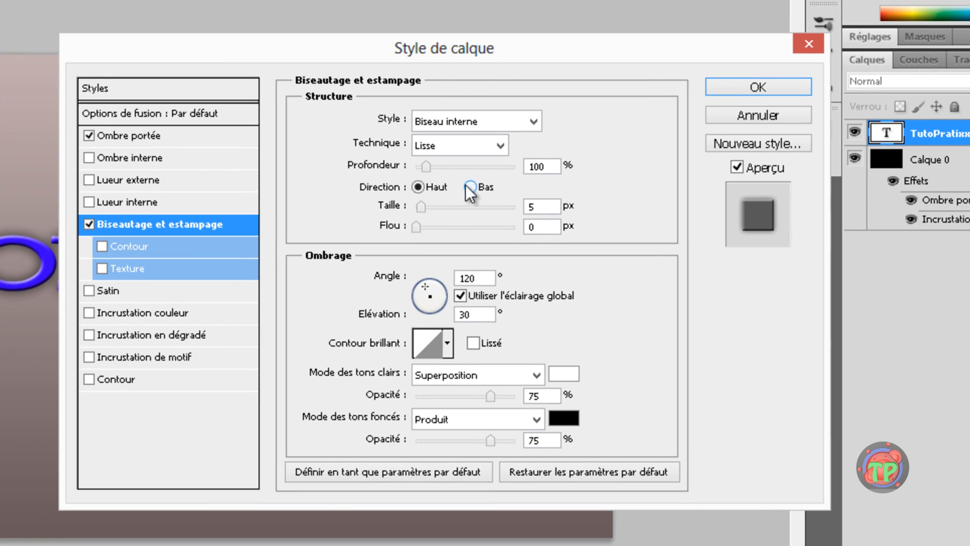
{"action": "left_click", "coordinate": [792, 193]}
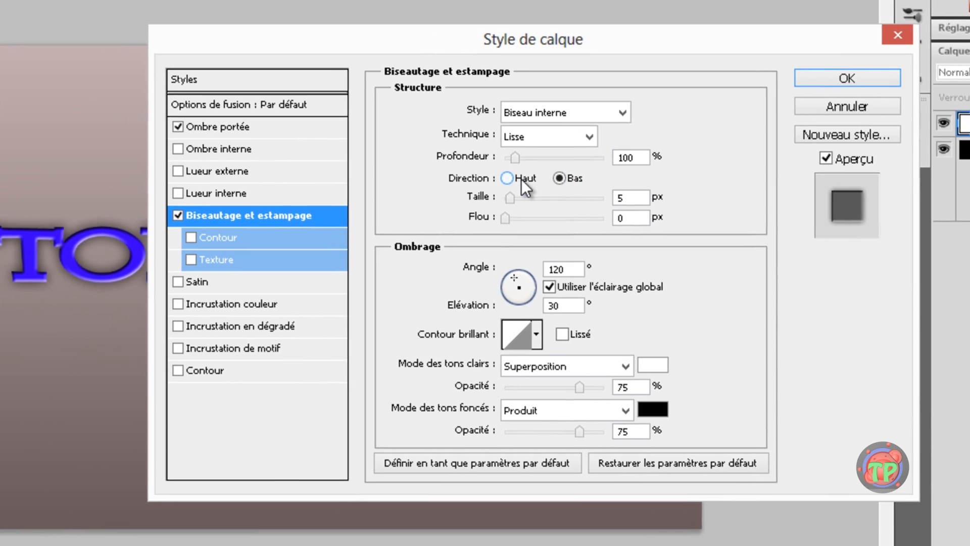
{"action": "left_click", "coordinate": [431, 187]}
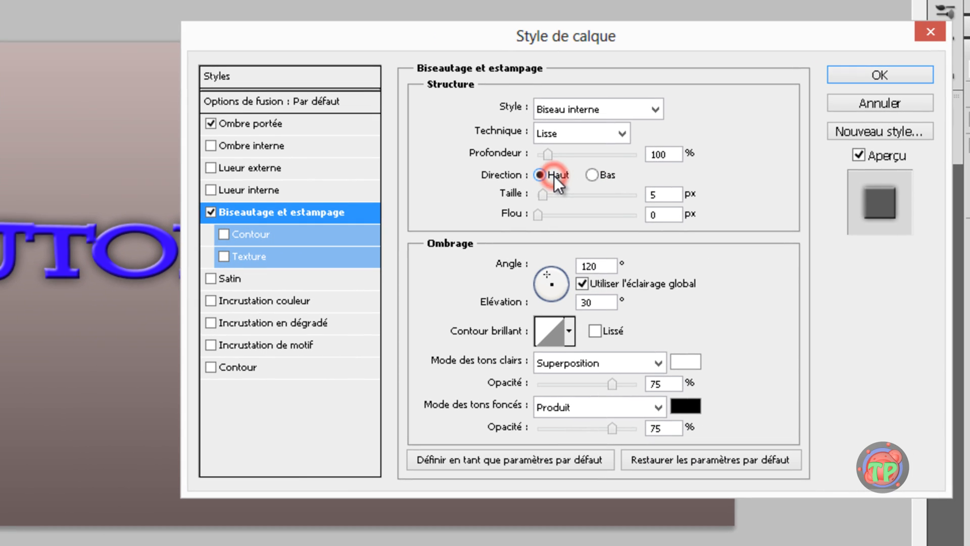
{"action": "left_click", "coordinate": [591, 175]}
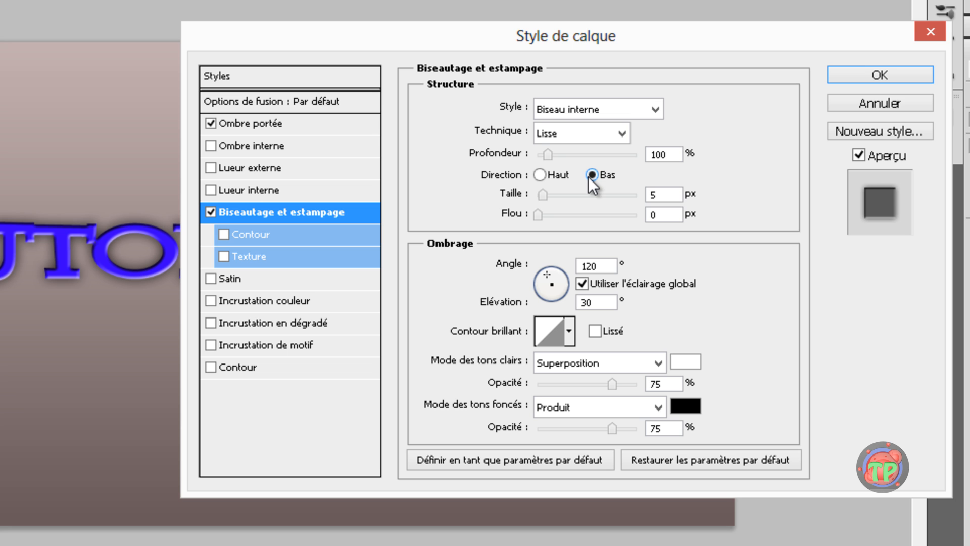
{"action": "left_click_drag", "start_coordinate": [538, 41], "coordinate": [624, 95]}
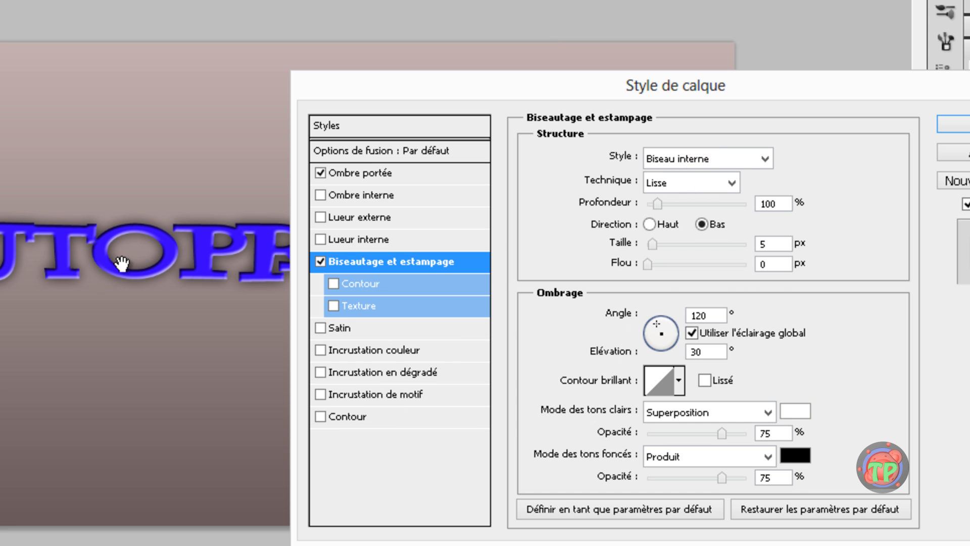
{"action": "left_click", "coordinate": [666, 225]}
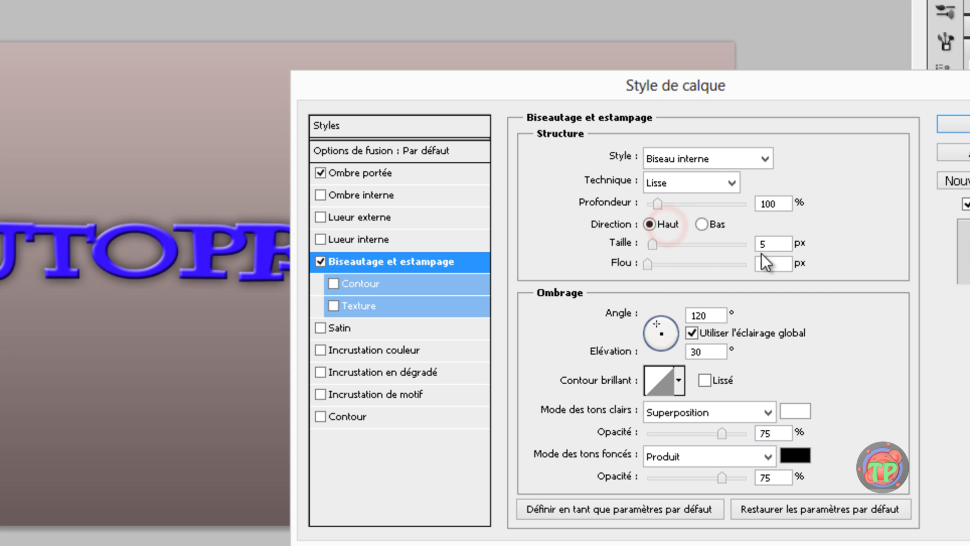
{"action": "left_click", "coordinate": [954, 124]}
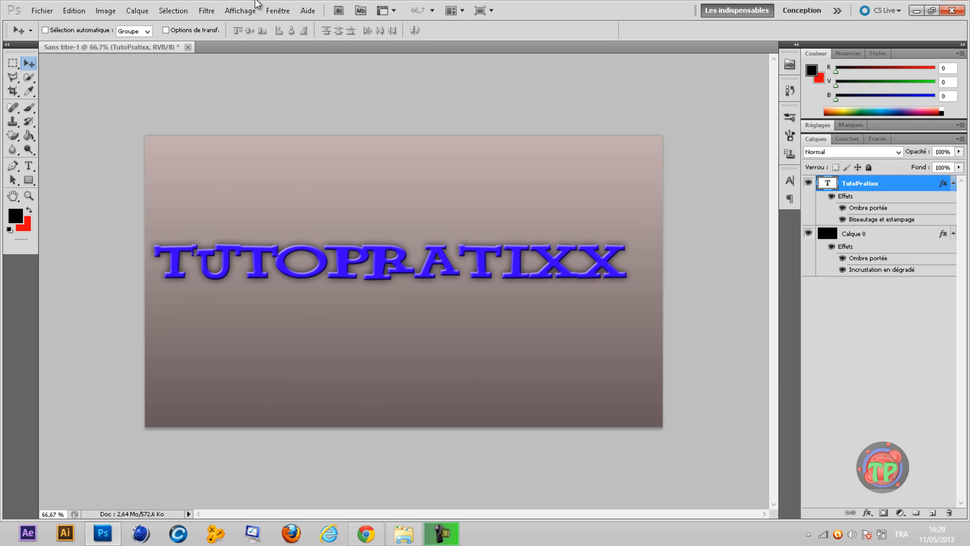
Shift the title slightly up and to the right, and place the skin PNG image from the desktop into the document.
{"action": "mouse_move", "coordinate": [378, 246]}
{"action": "left_mouse_down"}
{"action": "mouse_move", "coordinate": [376, 220]}
{"action": "mouse_move", "coordinate": [385, 237]}
{"action": "left_mouse_up"}
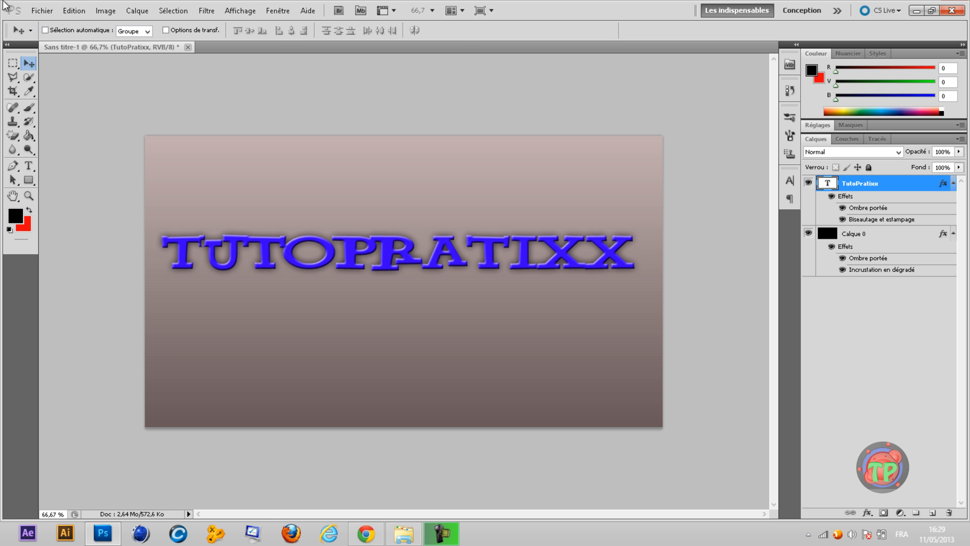
{"action": "left_click", "coordinate": [49, 13]}
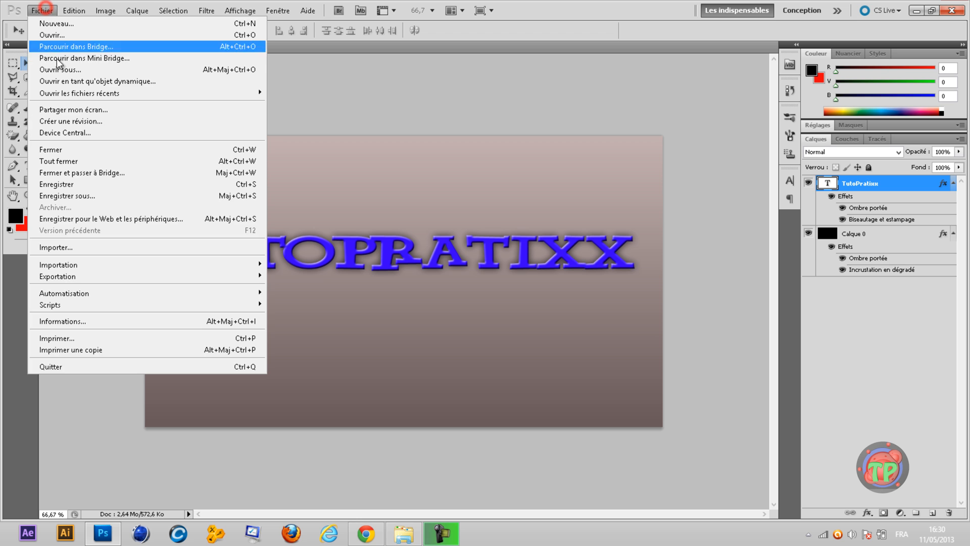
{"action": "left_click", "coordinate": [81, 247]}
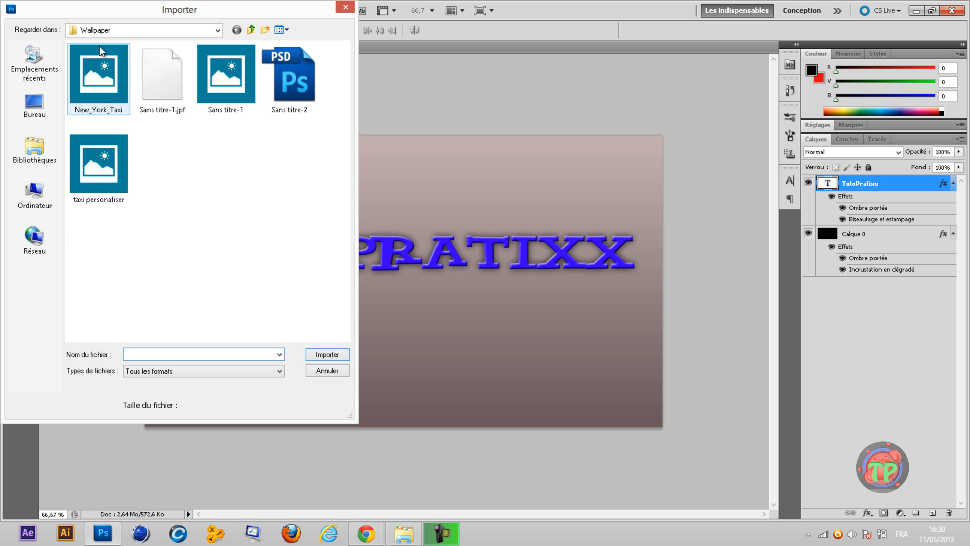
{"action": "left_click", "coordinate": [35, 107]}
{"action": "left_click_drag", "start_coordinate": [343, 105], "coordinate": [365, 255]}
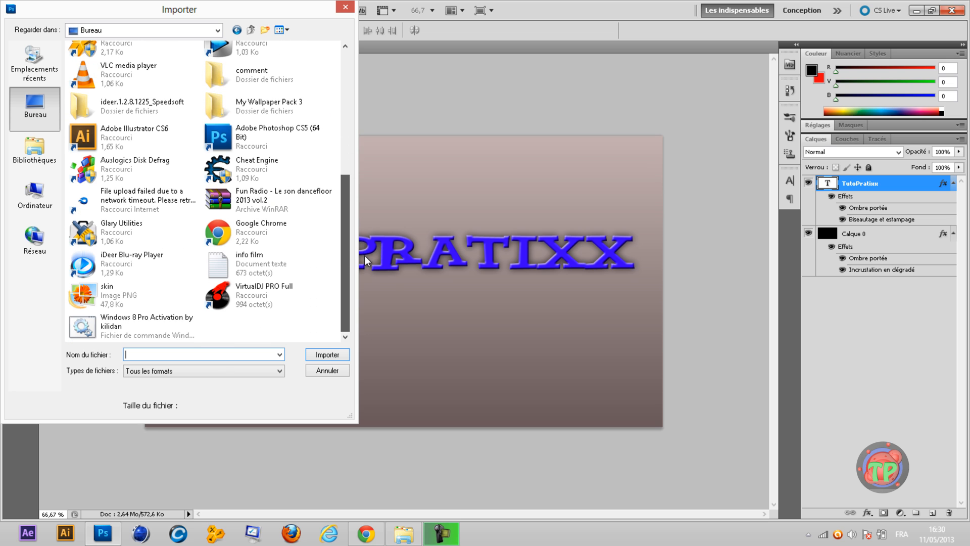
{"action": "left_click", "coordinate": [136, 304]}
{"action": "left_click", "coordinate": [323, 355]}
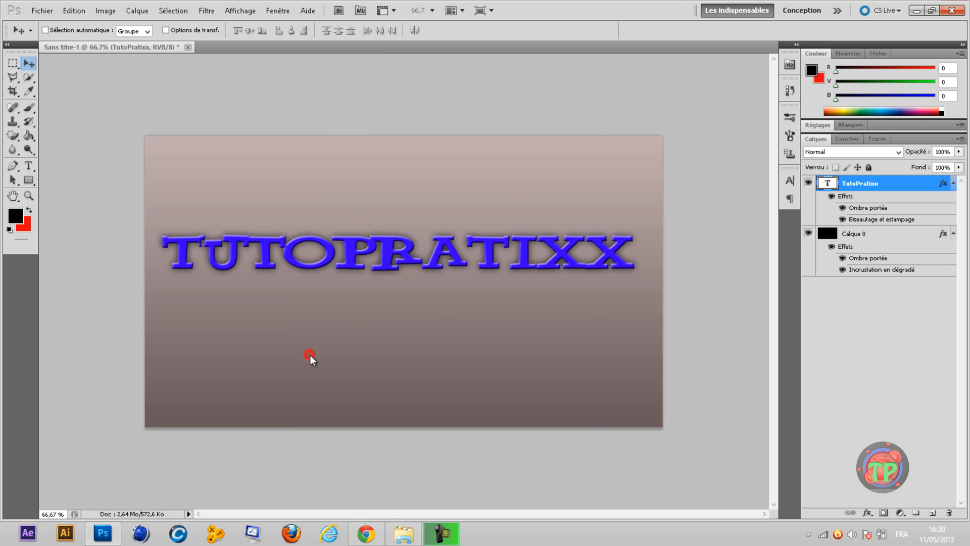
Move the placed skin logo above the title, widen it slightly to 35.65% width, and commit the placement.
{"action": "left_click_drag", "start_coordinate": [406, 323], "coordinate": [396, 392]}
{"action": "left_click_drag", "start_coordinate": [393, 366], "coordinate": [380, 233]}
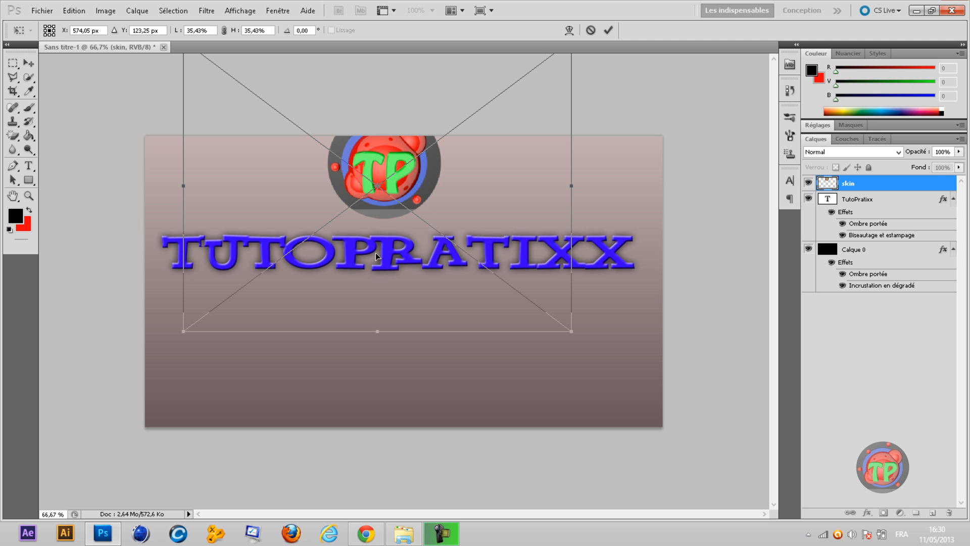
{"action": "left_click_drag", "start_coordinate": [568, 186], "coordinate": [571, 187]}
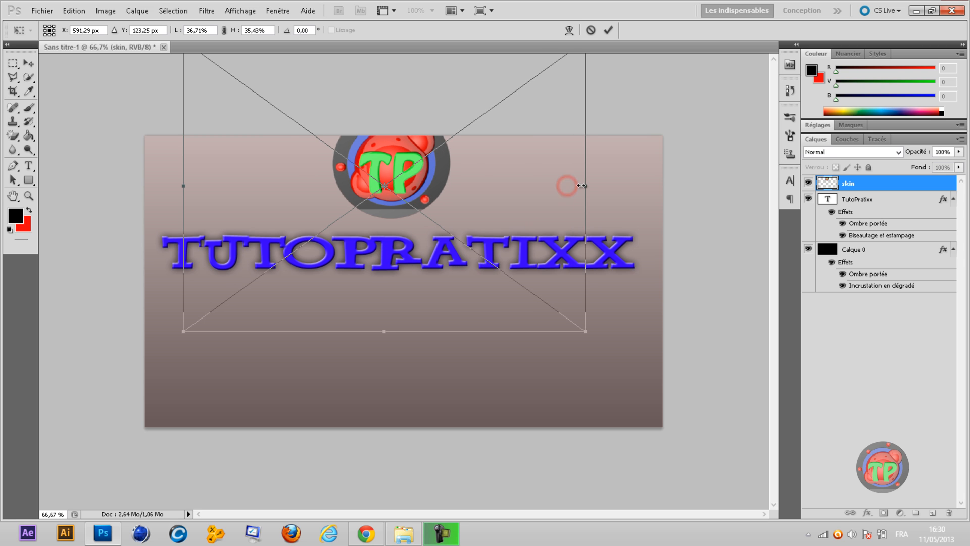
{"action": "left_click_drag", "start_coordinate": [502, 190], "coordinate": [505, 216]}
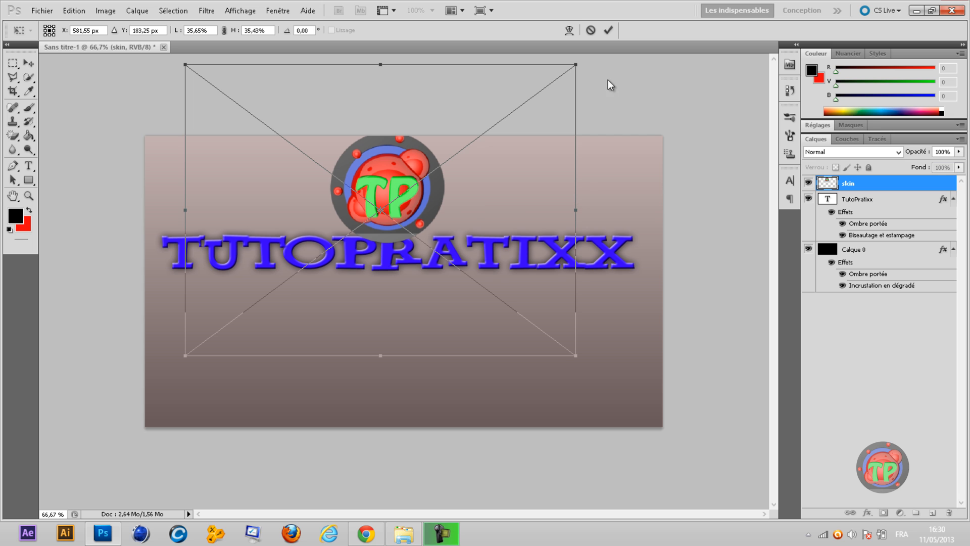
{"action": "left_click", "coordinate": [609, 31]}
Select the TutoPratixx layer and move the title down into the lower part of the canvas.
{"action": "right_click", "coordinate": [495, 248]}
{"action": "left_click", "coordinate": [518, 251]}
{"action": "left_click_drag", "start_coordinate": [491, 255], "coordinate": [498, 340]}
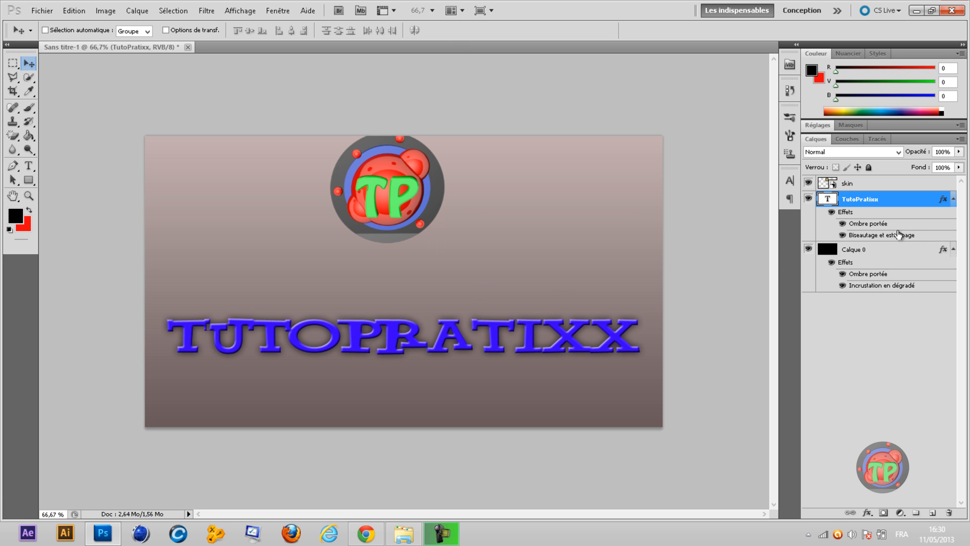
Select the skin layer and move the logo down so its whole circle sits inside the canvas above the title.
{"action": "right_click", "coordinate": [377, 193]}
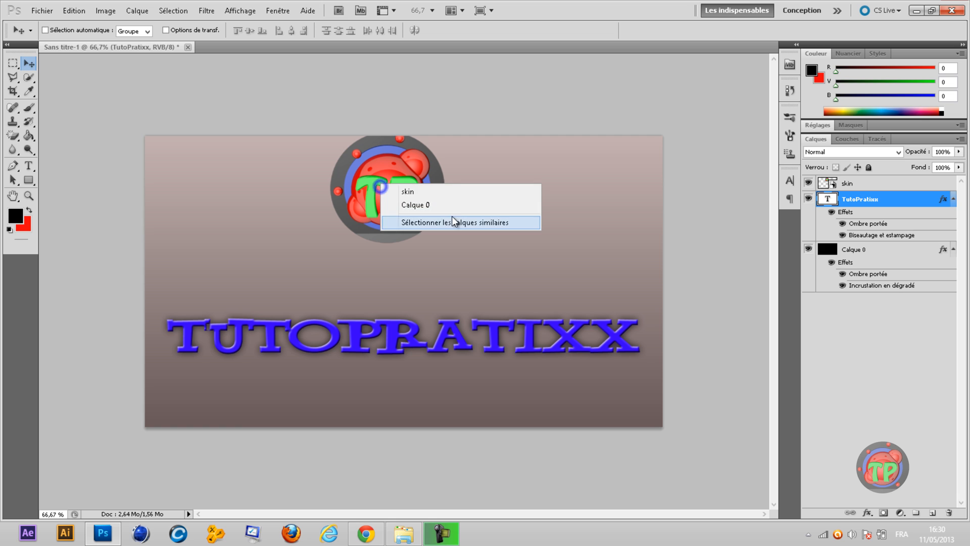
{"action": "left_click", "coordinate": [448, 191]}
{"action": "left_click_drag", "start_coordinate": [394, 190], "coordinate": [399, 214]}
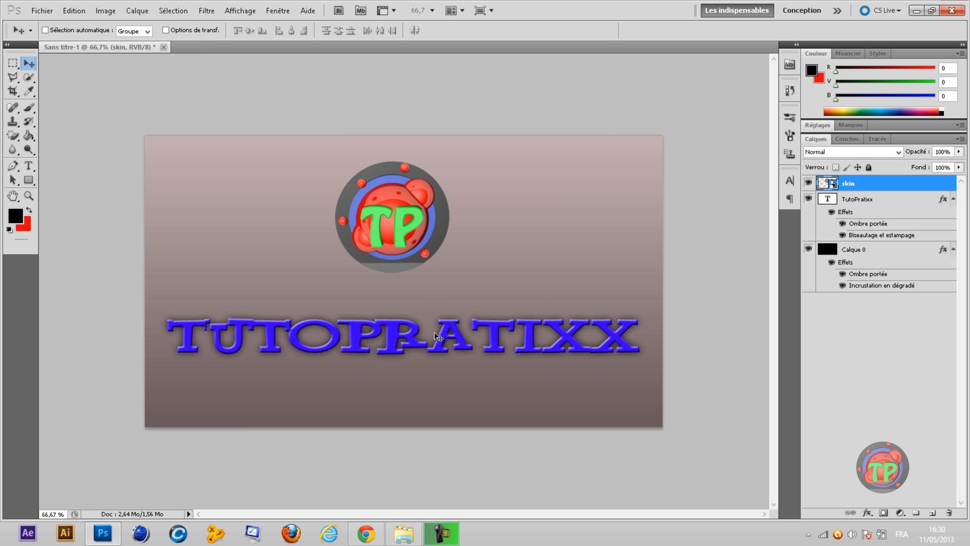
Select the TutoPratixx layer and move the title up, closer beneath the logo.
{"action": "right_click", "coordinate": [450, 315]}
{"action": "left_click", "coordinate": [464, 319]}
{"action": "left_click_drag", "start_coordinate": [439, 330], "coordinate": [438, 304]}
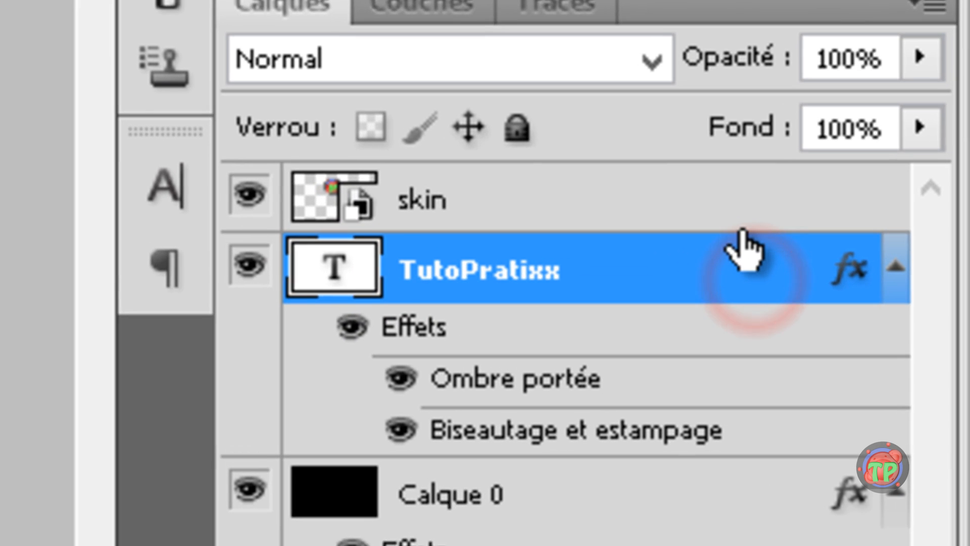
Give the skin layer a drop shadow with distance 0 px and size 20 px, plus an inner Bevel and Emboss at default settings.
{"action": "left_click", "coordinate": [922, 183]}
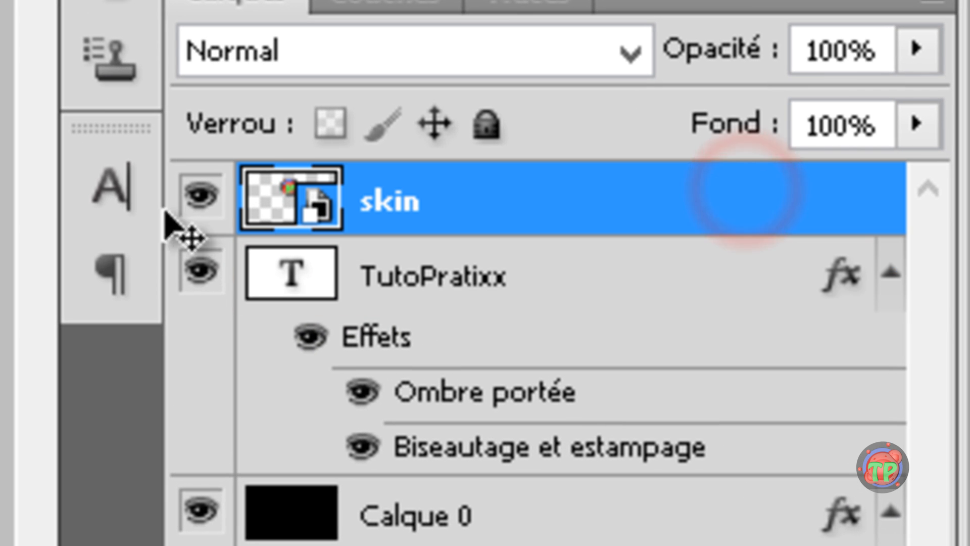
{"action": "left_click", "coordinate": [724, 209]}
{"action": "double_click", "coordinate": [725, 209]}
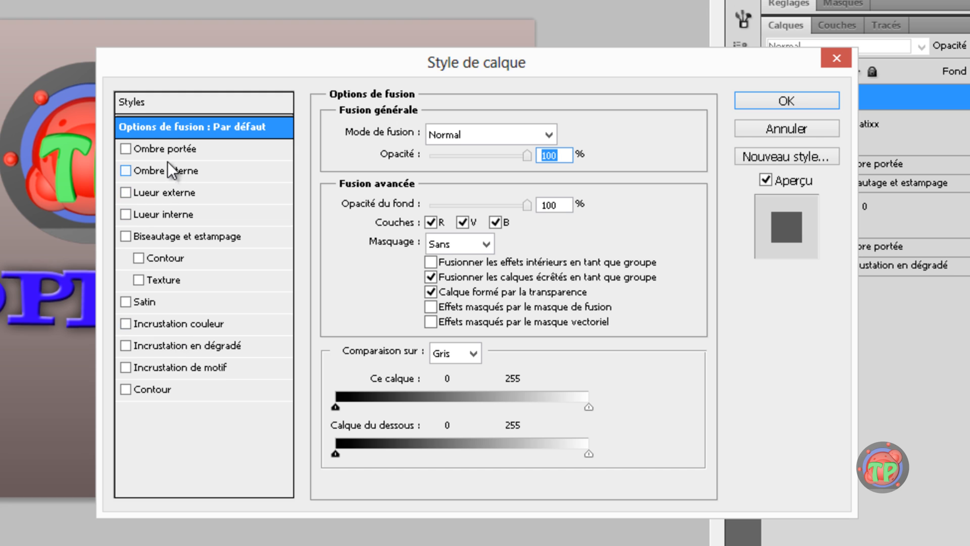
{"action": "left_click", "coordinate": [163, 145]}
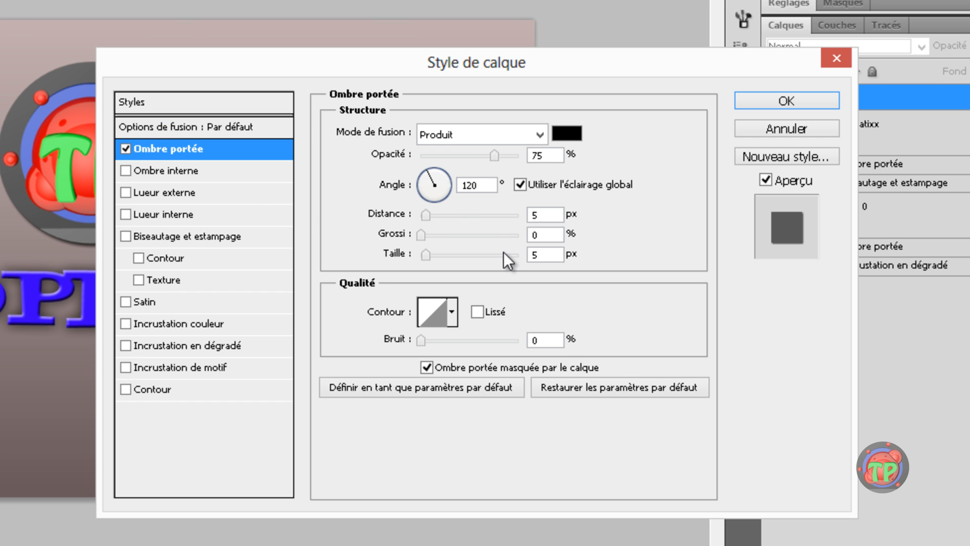
{"action": "left_click_drag", "start_coordinate": [429, 216], "coordinate": [421, 216]}
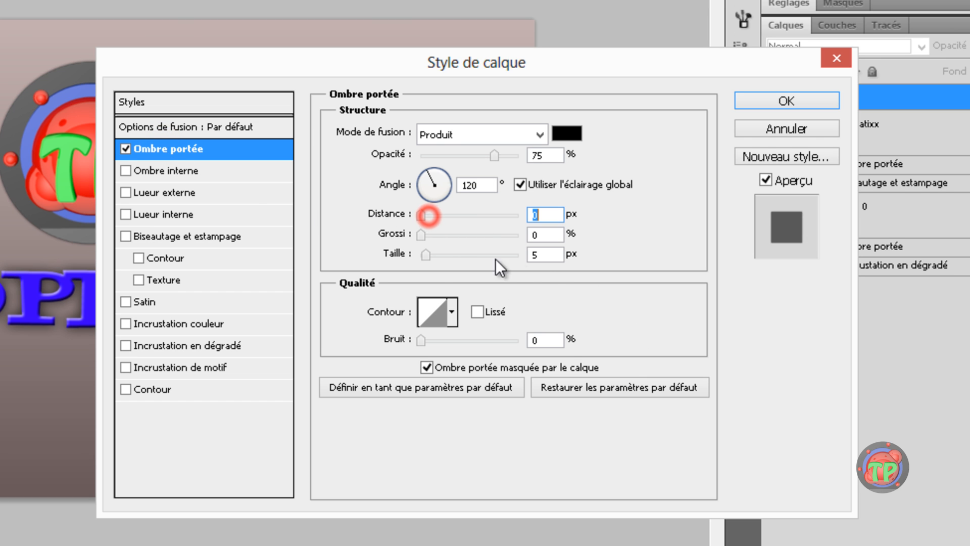
{"action": "left_click", "coordinate": [549, 254]}
{"action": "type", "text": "20"}
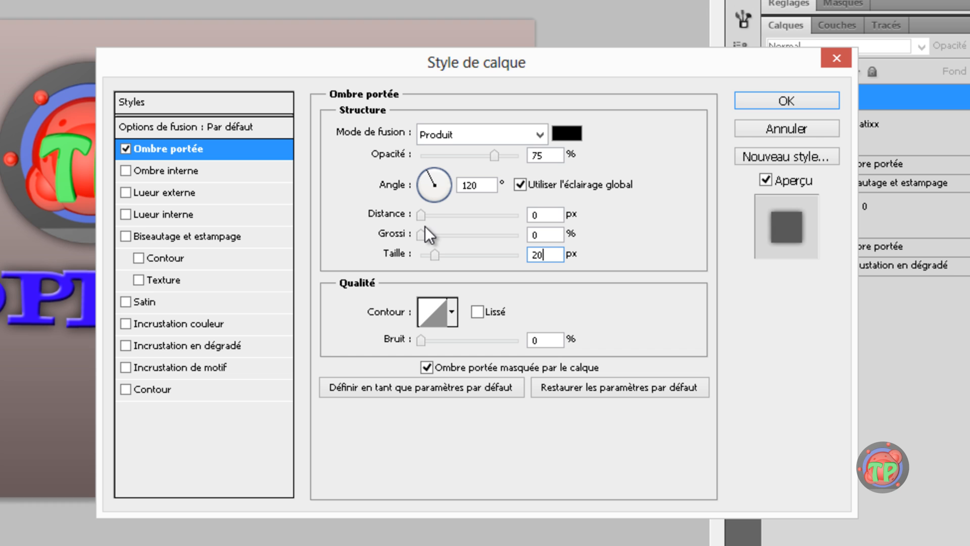
{"action": "left_click", "coordinate": [196, 239]}
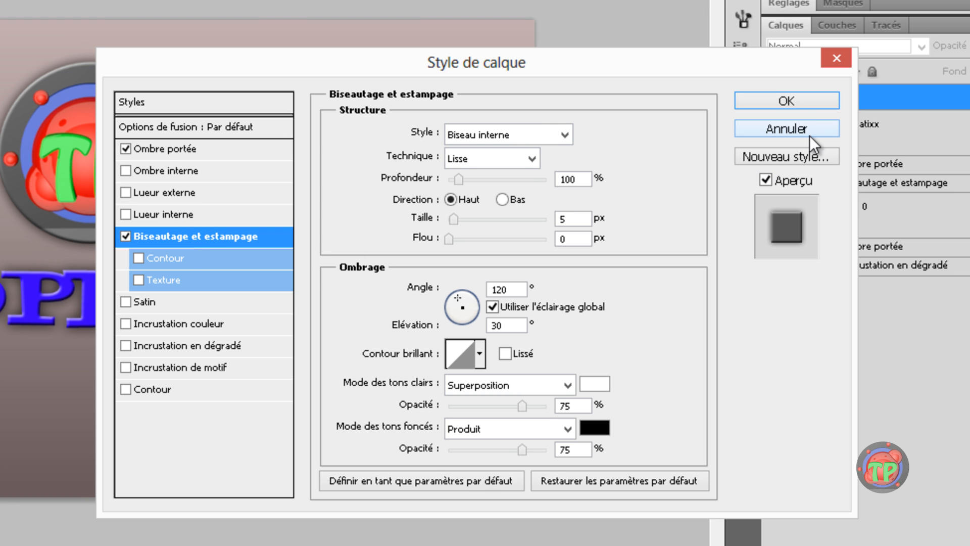
{"action": "left_click", "coordinate": [803, 99]}
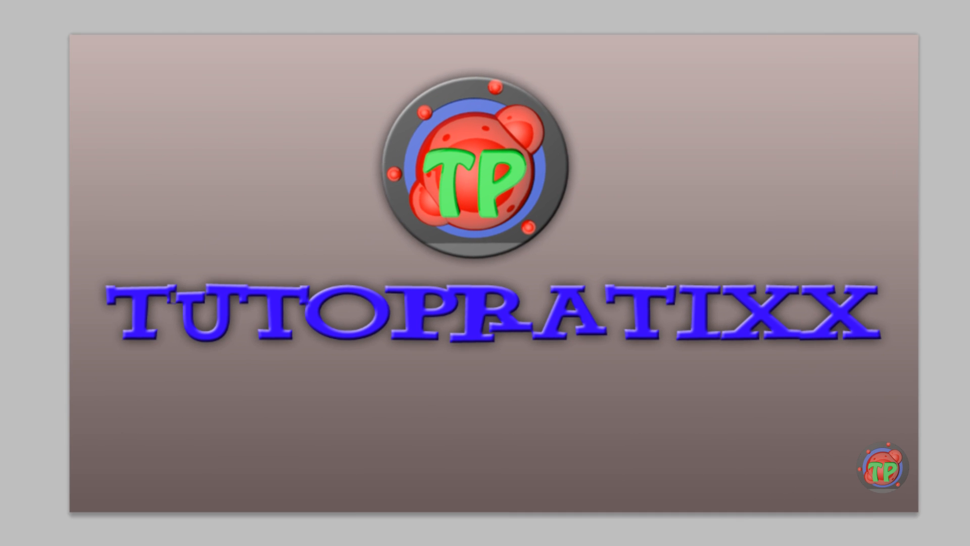
Select the Calque 0 background layer and add a new empty layer directly above it.
{"action": "left_click", "coordinate": [968, 111]}
{"action": "left_click", "coordinate": [968, 111]}
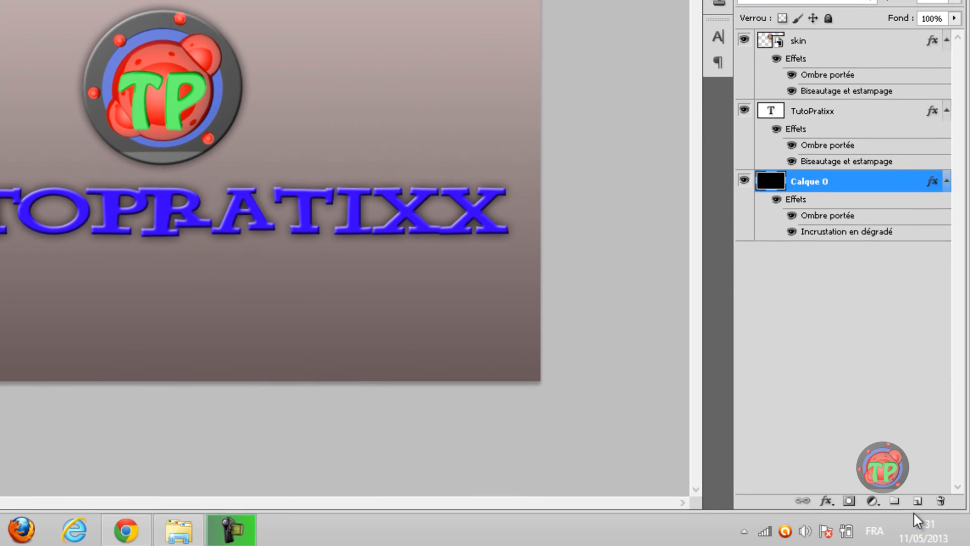
{"action": "left_click", "coordinate": [918, 501]}
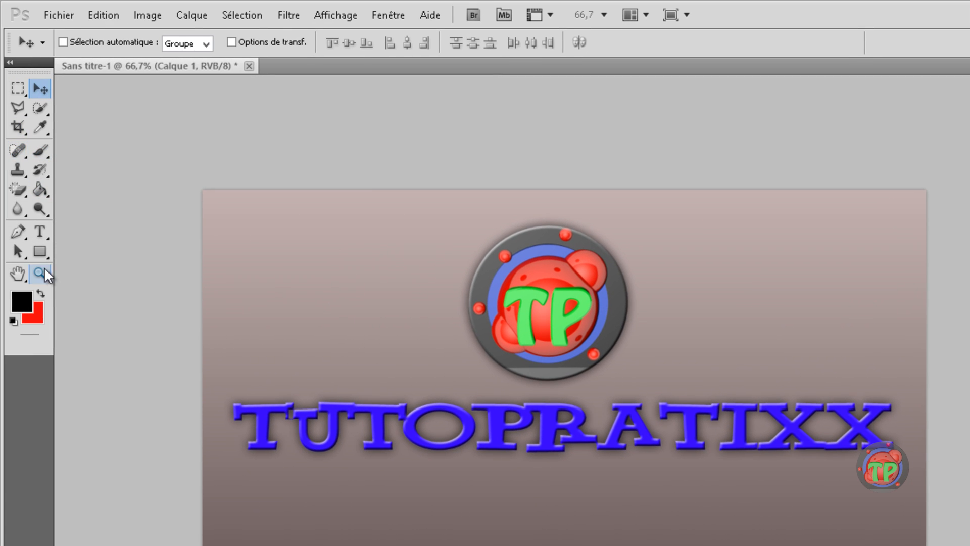
Choose the Polygonal Lasso and start a selection at the canvas's left edge, below the title.
{"action": "left_click", "coordinate": [19, 112]}
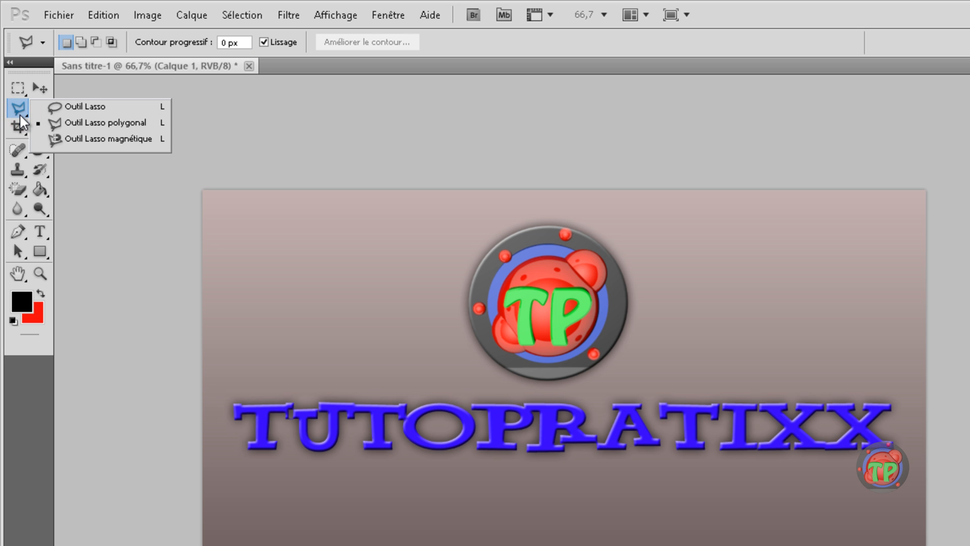
{"action": "left_click", "coordinate": [91, 106]}
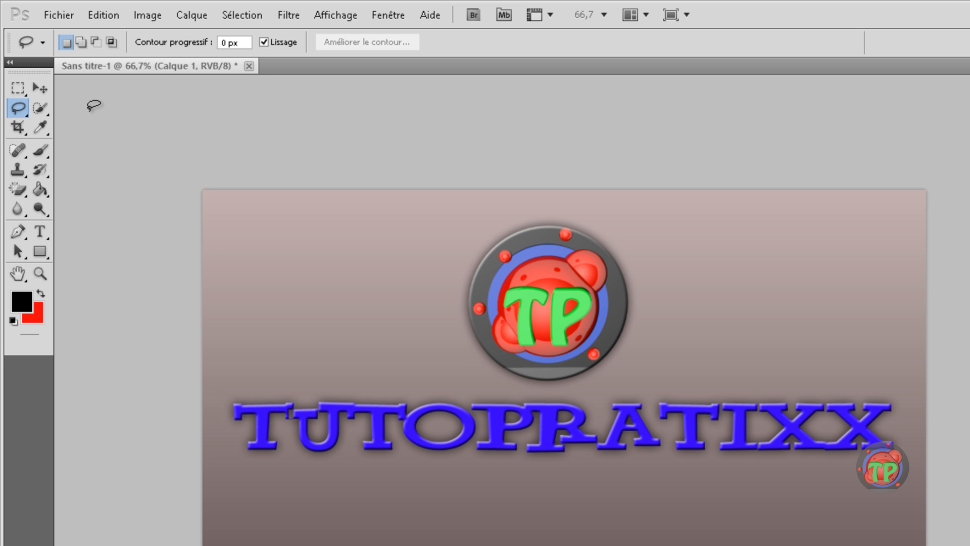
{"action": "left_click", "coordinate": [17, 109]}
{"action": "left_click", "coordinate": [112, 125]}
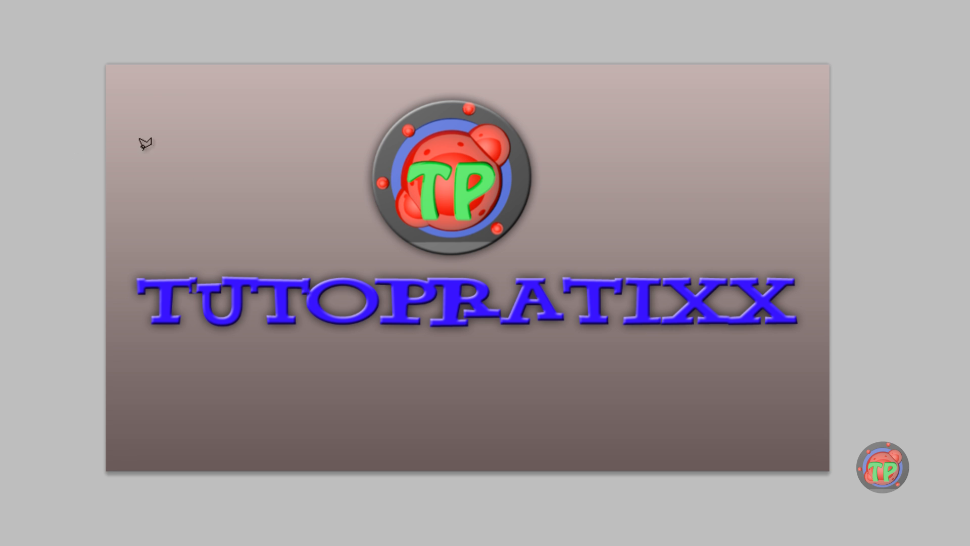
{"action": "left_click", "coordinate": [103, 386]}
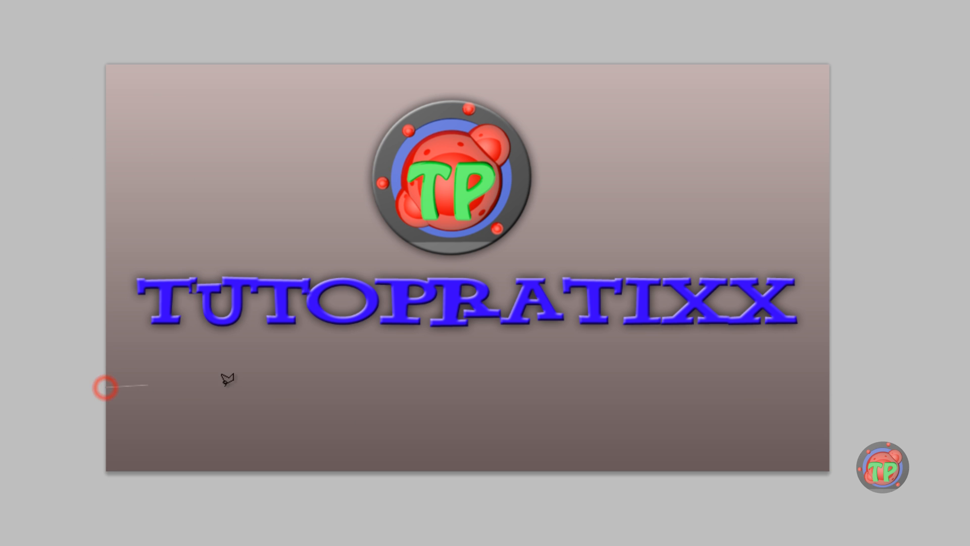
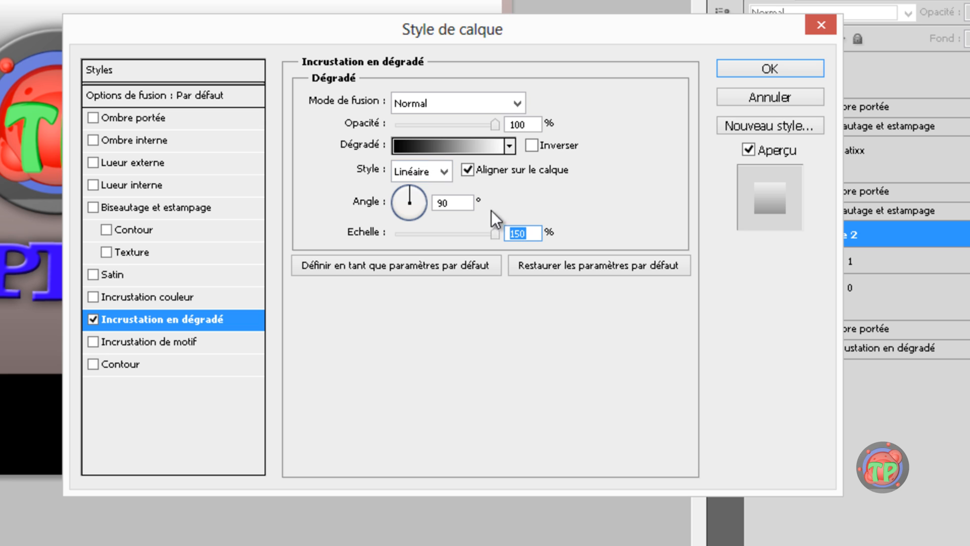
Add a drop shadow to Calque 2 with distance 0 px and size 20 px.
{"action": "left_click", "coordinate": [143, 123]}
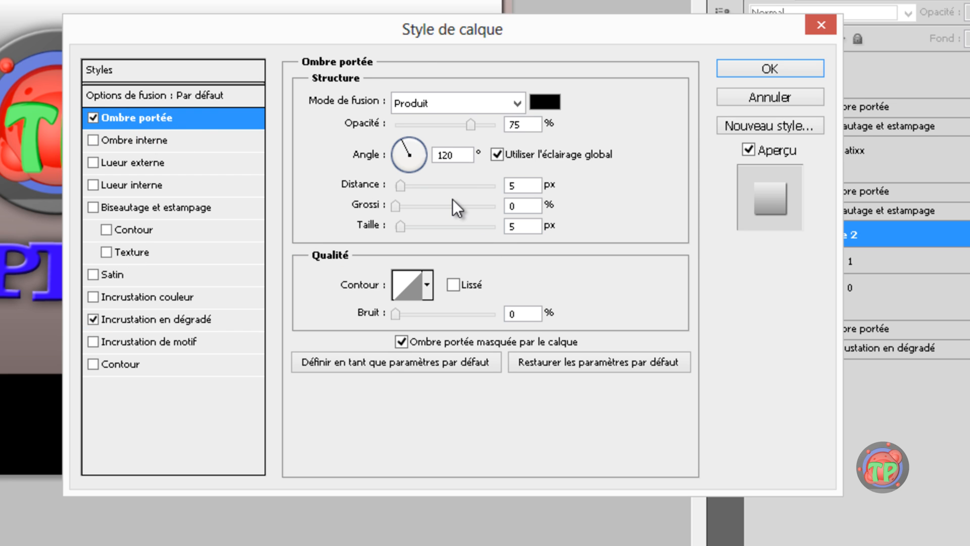
{"action": "left_click_drag", "start_coordinate": [403, 184], "coordinate": [396, 186]}
{"action": "left_click", "coordinate": [521, 226]}
{"action": "type", "text": "20"}
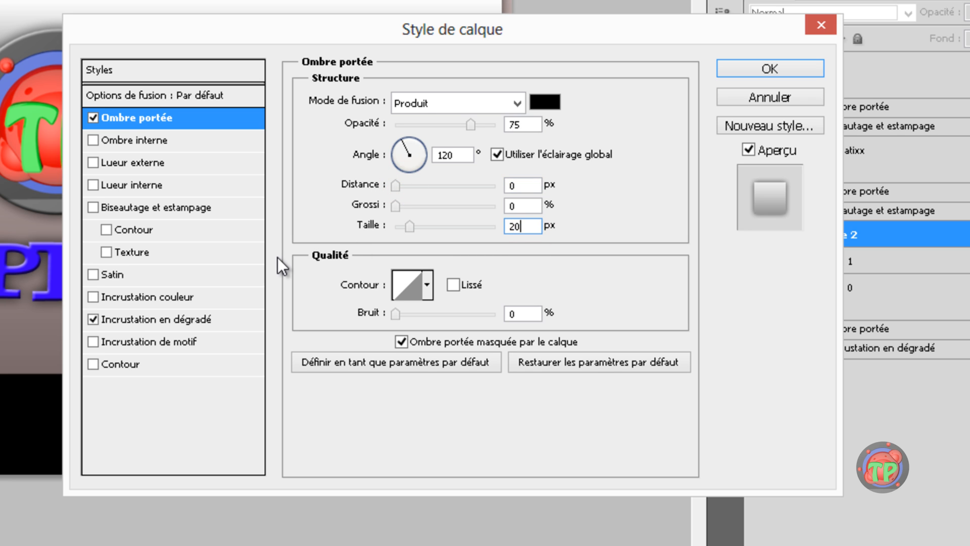
{"action": "left_click", "coordinate": [618, 186]}
{"action": "left_click", "coordinate": [180, 208]}
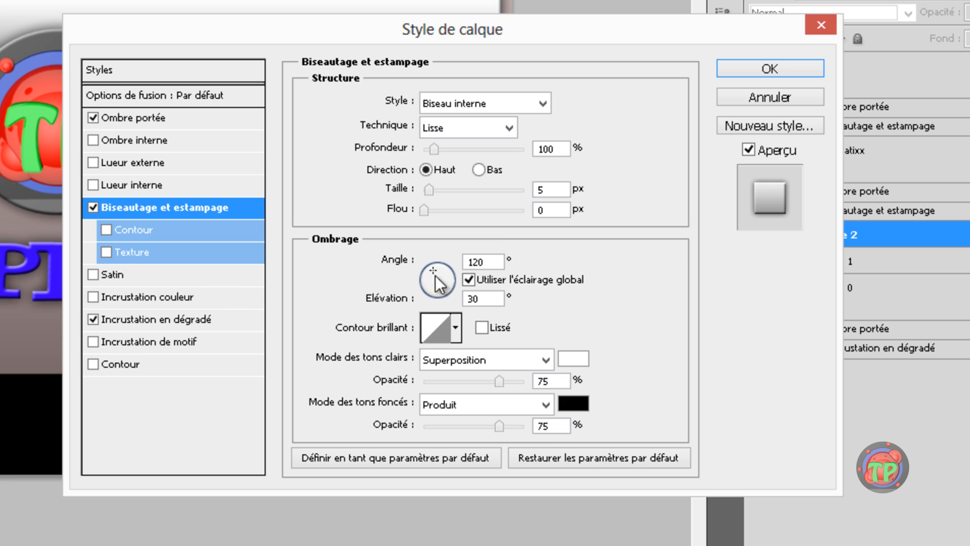
{"action": "left_click_drag", "start_coordinate": [429, 191], "coordinate": [424, 192]}
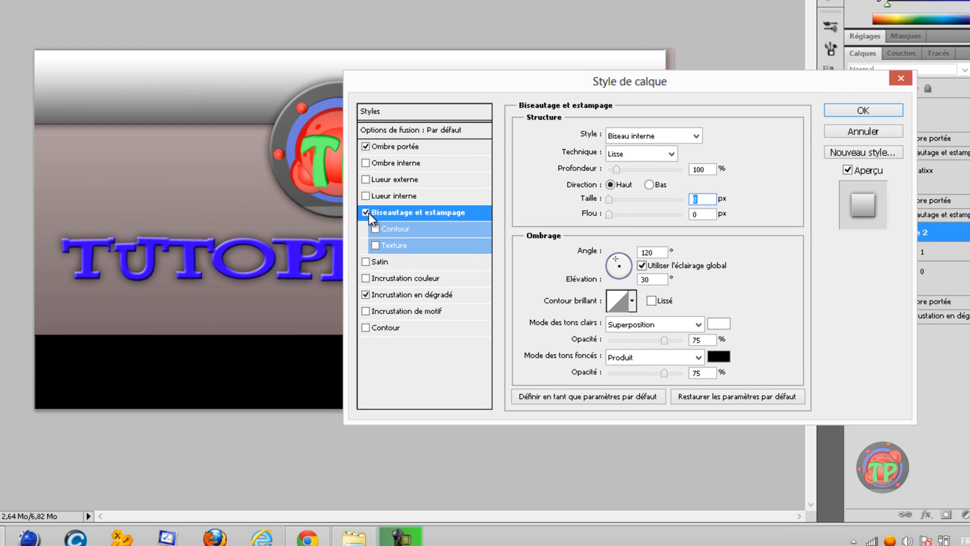
{"action": "left_click", "coordinate": [366, 212]}
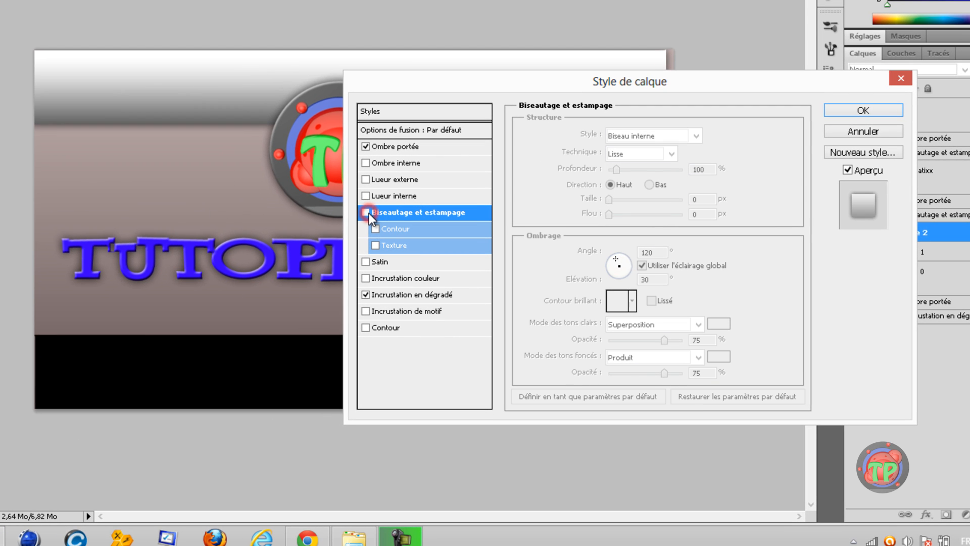
Apply the Calque 2 style, then give Calque 1 a linear gradient overlay at 150% scale, shifted slightly down.
{"action": "left_click", "coordinate": [902, 107]}
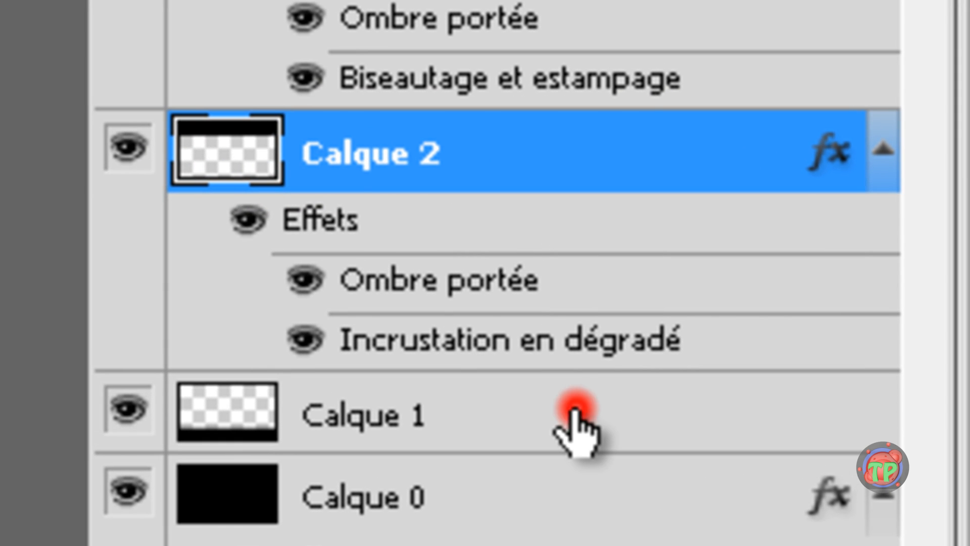
{"action": "double_click", "coordinate": [576, 422]}
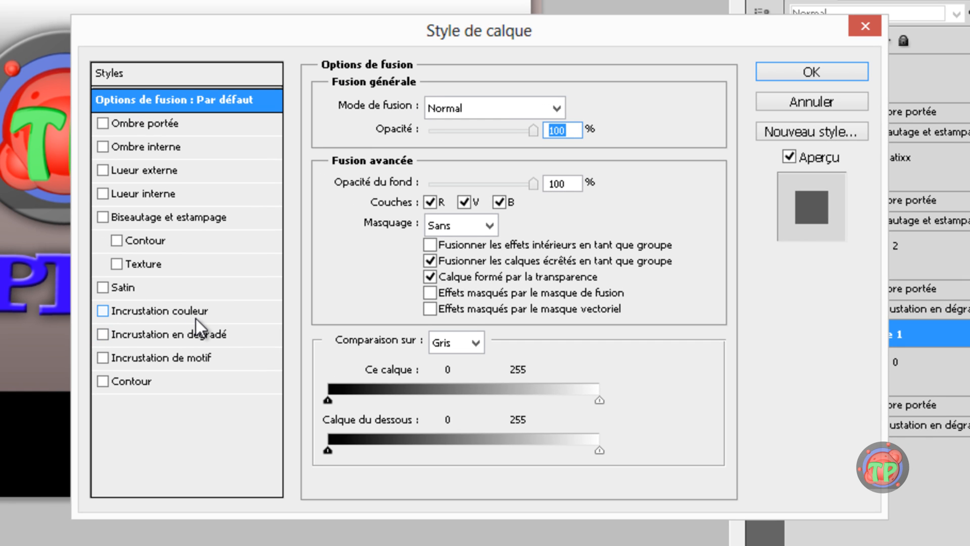
{"action": "left_click", "coordinate": [196, 336]}
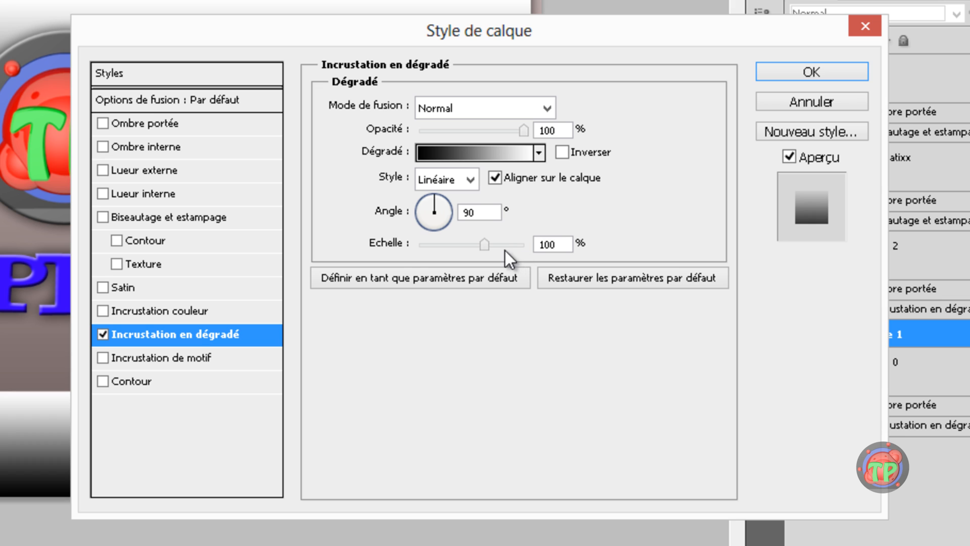
{"action": "left_click_drag", "start_coordinate": [505, 250], "coordinate": [602, 236]}
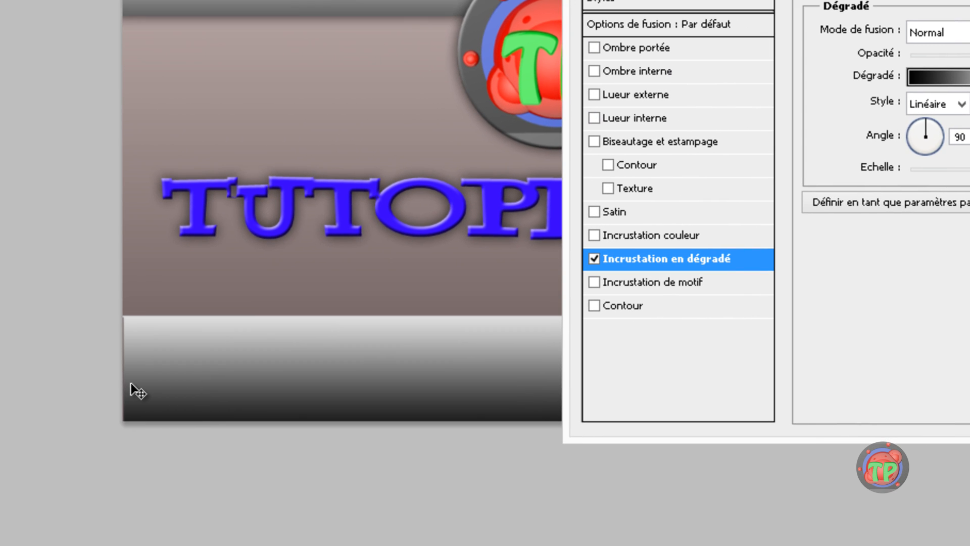
{"action": "left_click_drag", "start_coordinate": [130, 383], "coordinate": [132, 407]}
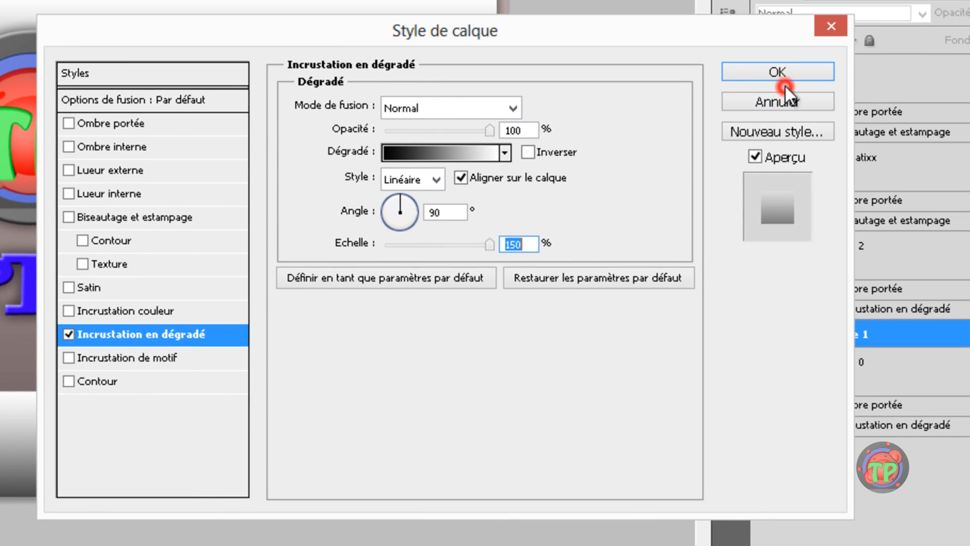
{"action": "left_click", "coordinate": [811, 71]}
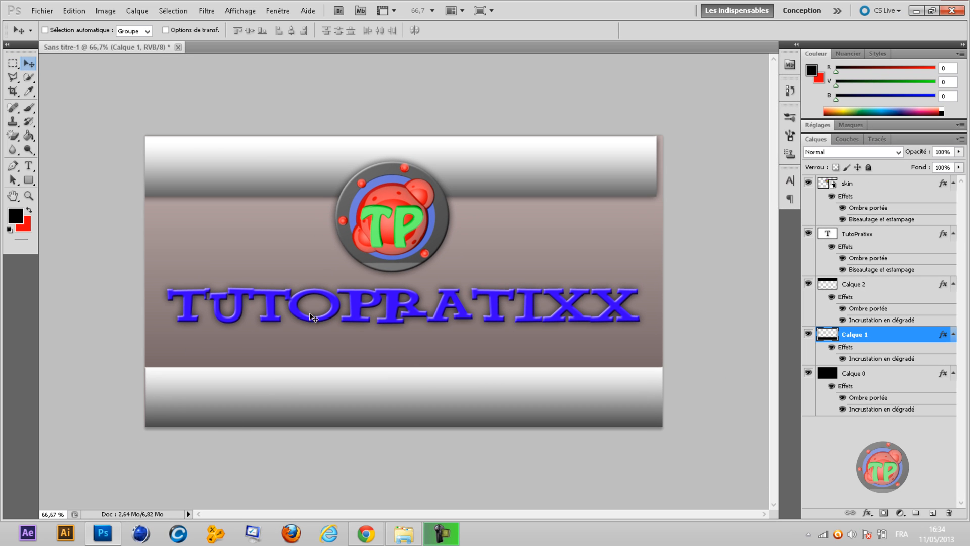
Switch to Chrome and open Google Images in a new tab.
{"action": "left_click", "coordinate": [363, 537]}
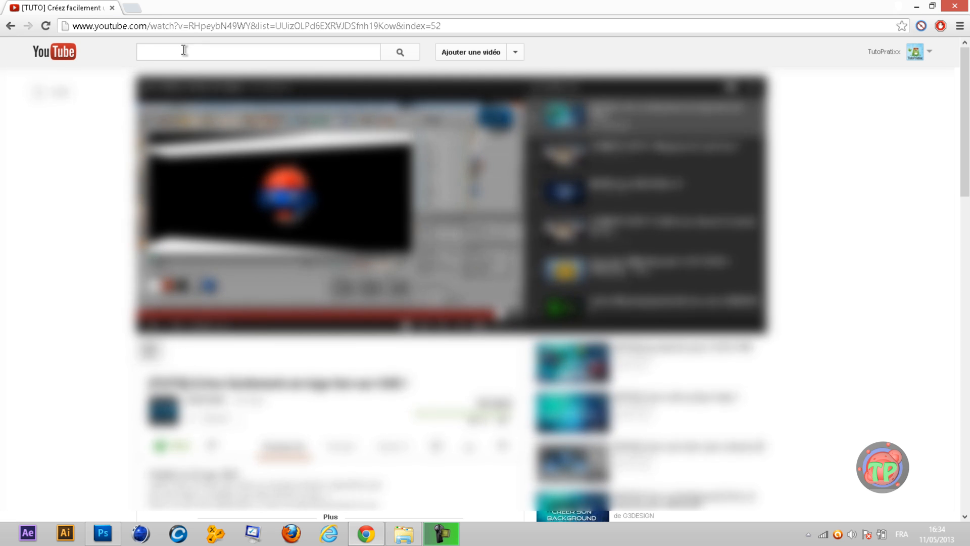
{"action": "left_click", "coordinate": [130, 7]}
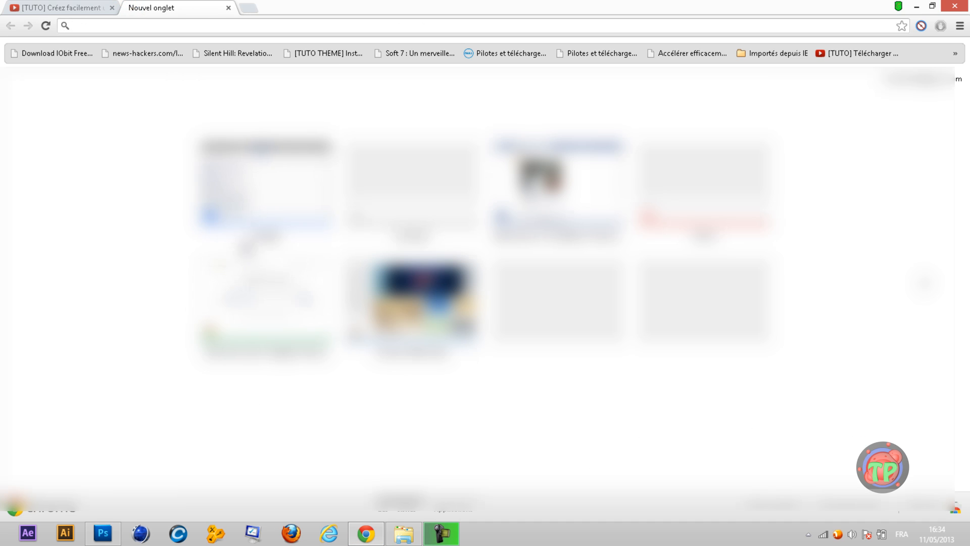
{"action": "left_click", "coordinate": [266, 207]}
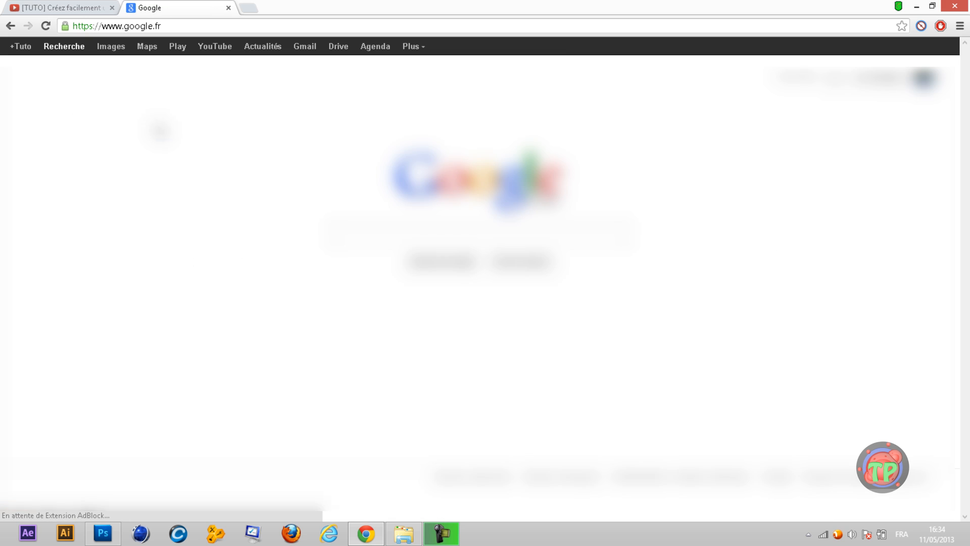
{"action": "left_click", "coordinate": [113, 47]}
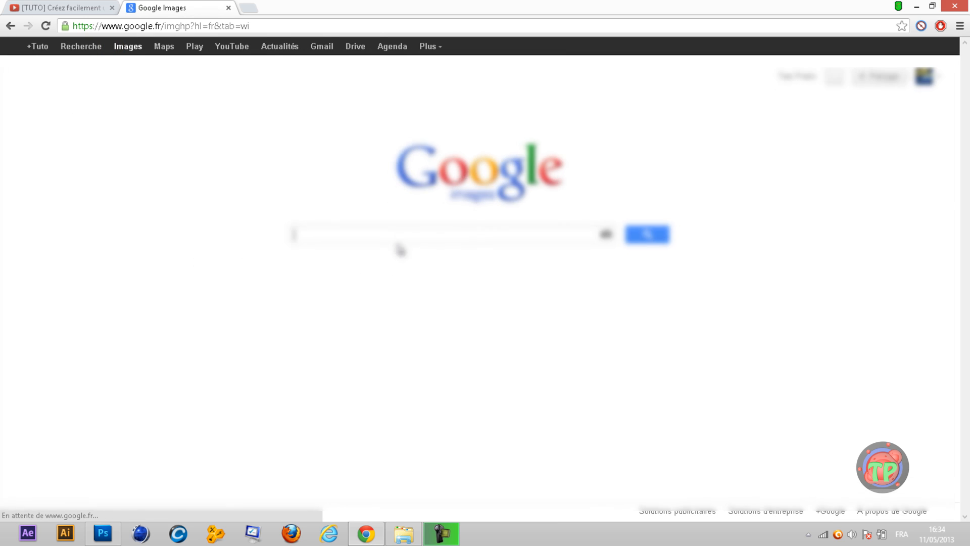
Search Google Images for "Mario rendrs".
{"action": "left_click", "coordinate": [359, 539]}
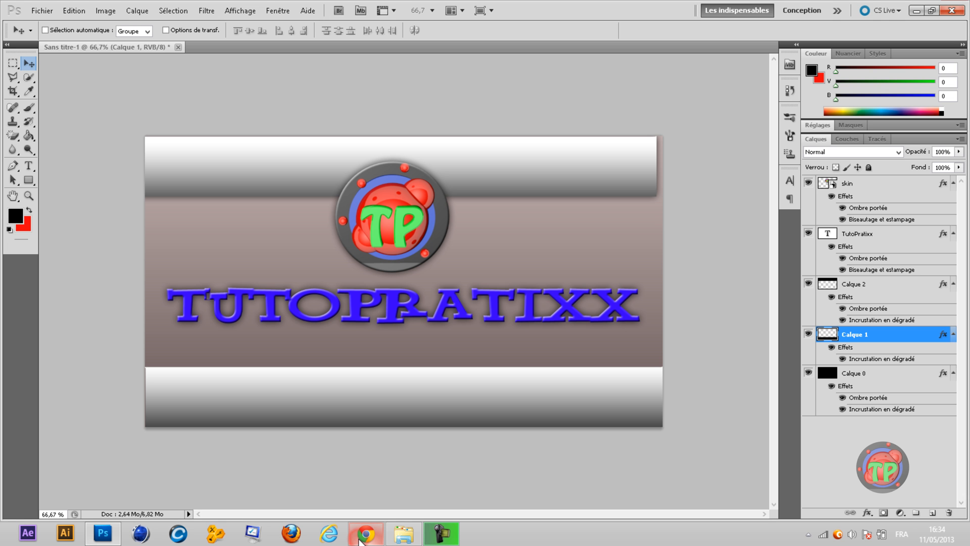
{"action": "left_click", "coordinate": [361, 538]}
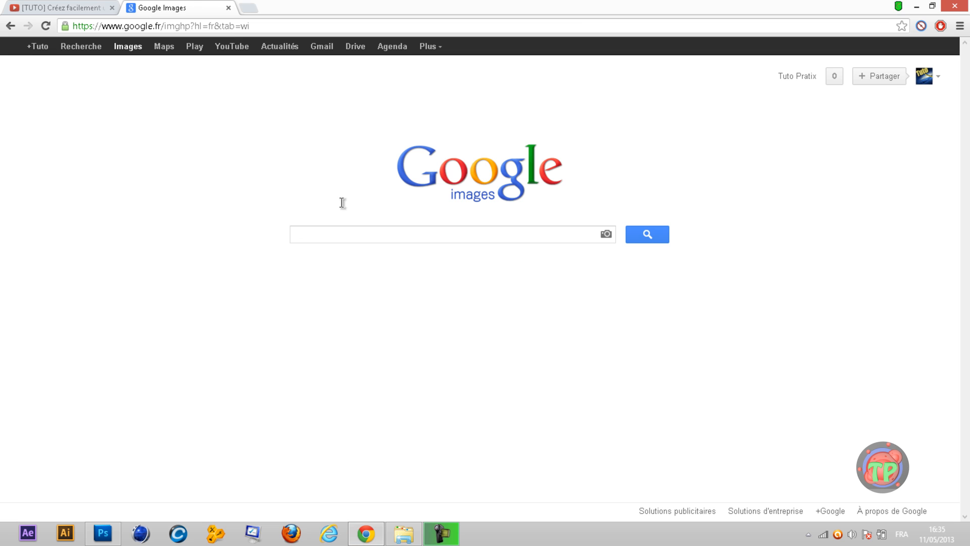
{"action": "type", "text": "Mario"}
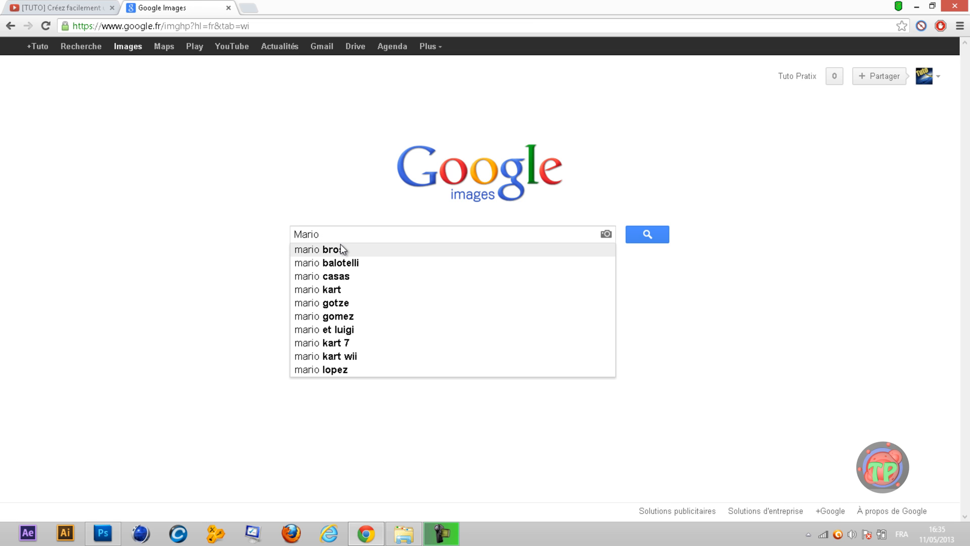
{"action": "type", "text": "rendrs"}
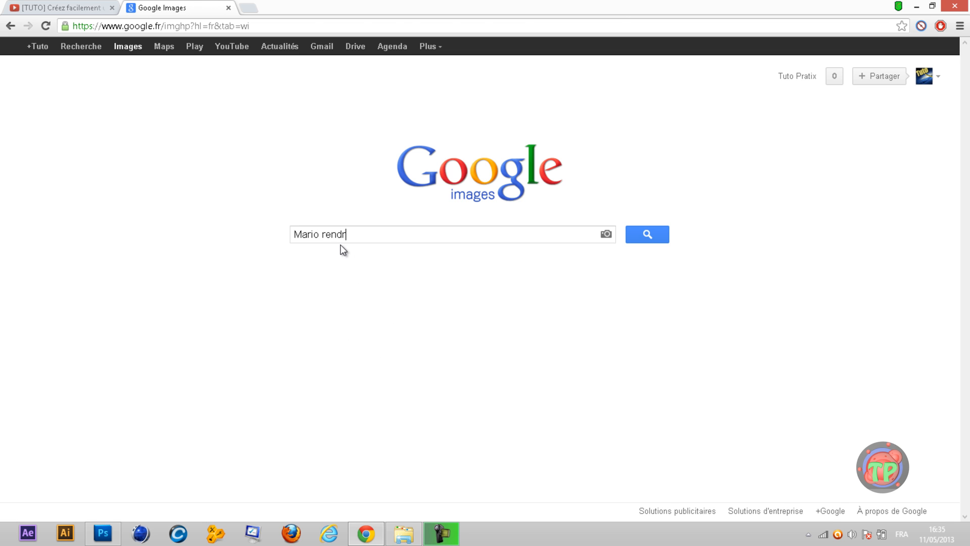
{"action": "key", "text": "Return"}
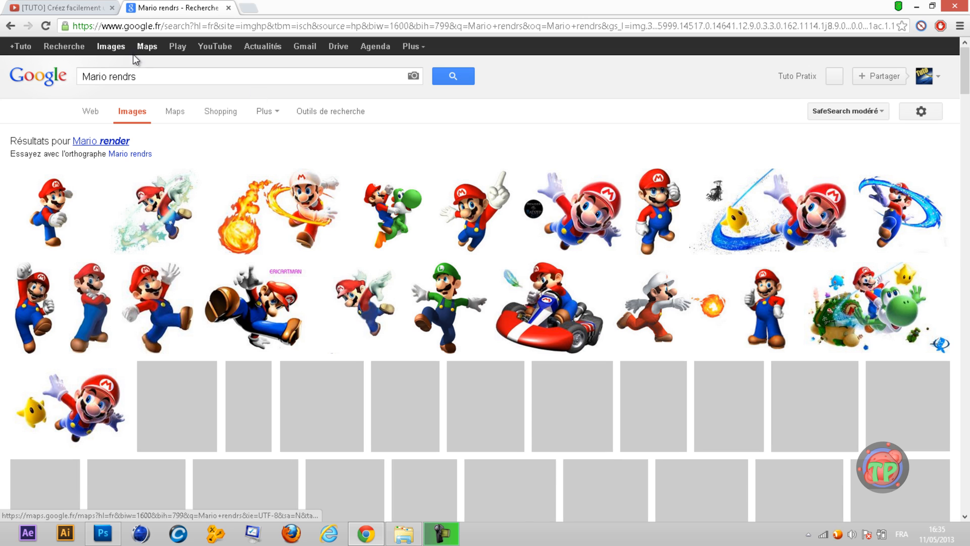
Show the results for the corrected query "Mario render" and open the 256 × 256 PNG of the flying Mario.
{"action": "left_click", "coordinate": [120, 145]}
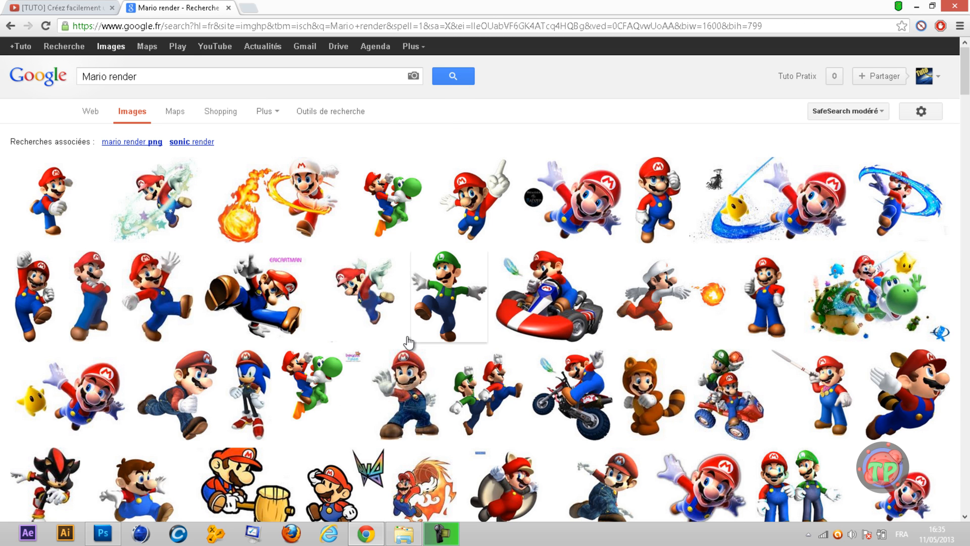
{"action": "left_click", "coordinate": [378, 542]}
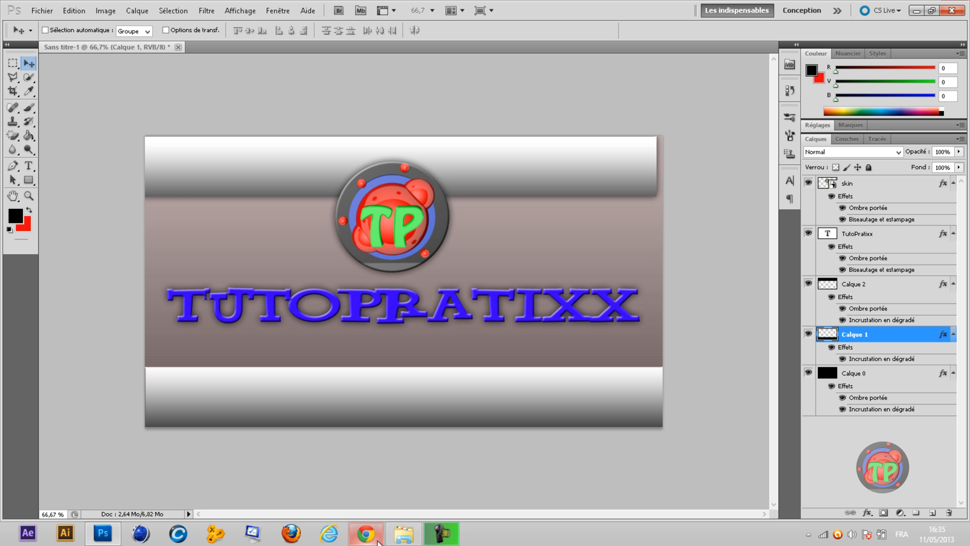
{"action": "left_click", "coordinate": [379, 542]}
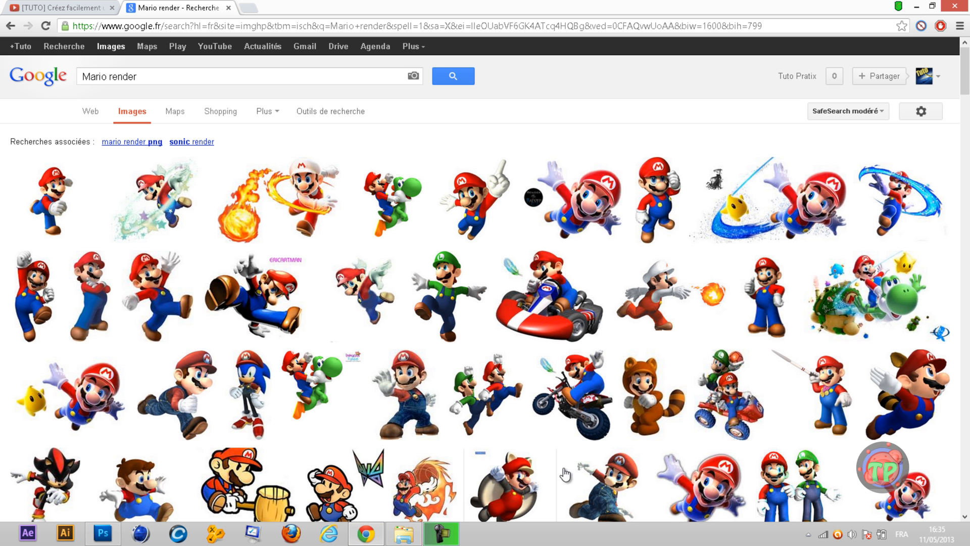
{"action": "mouse_move", "coordinate": [661, 493]}
{"action": "left_click", "coordinate": [690, 430]}
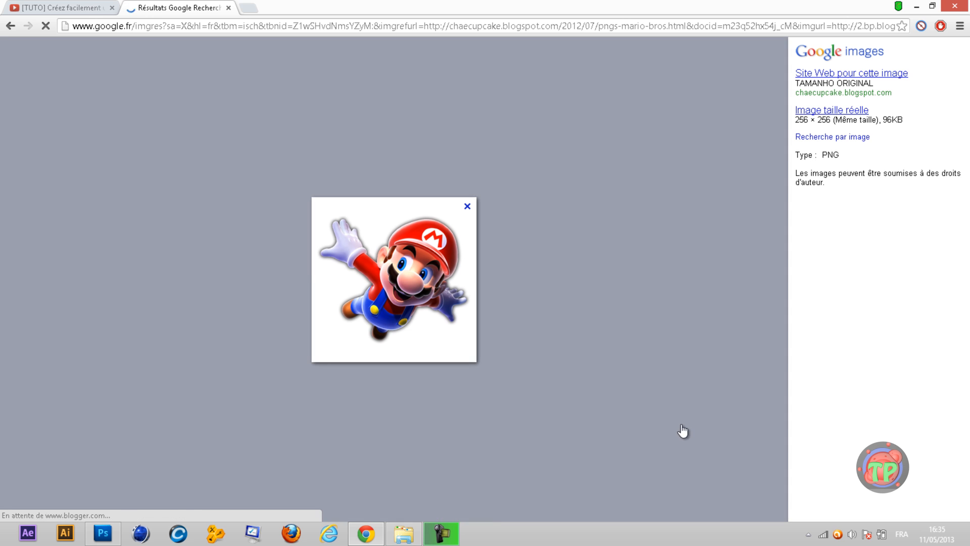
{"action": "left_click_drag", "start_coordinate": [821, 156], "coordinate": [859, 156]}
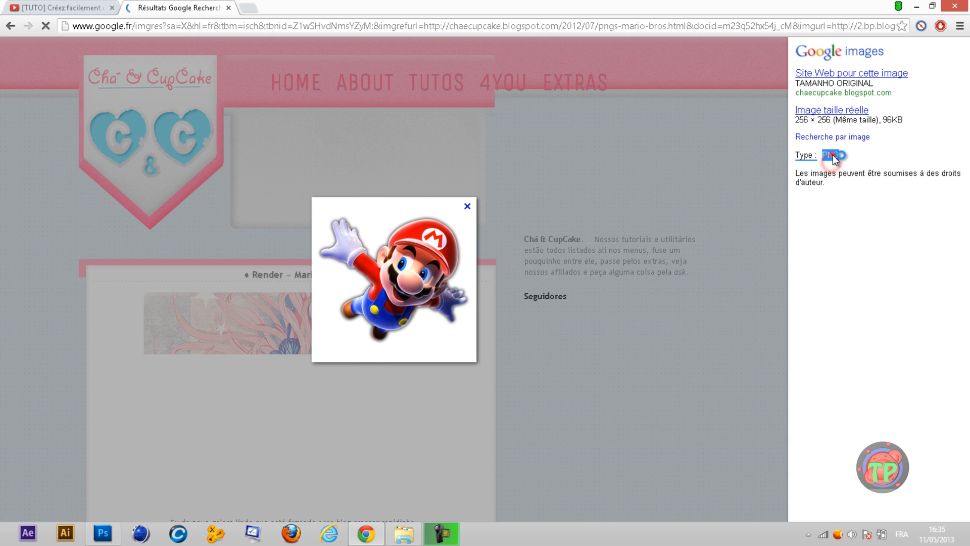
Save the Mario picture to the Bureau folder as the PNG image 24gls3q.
{"action": "right_click", "coordinate": [366, 303]}
{"action": "left_click", "coordinate": [425, 314]}
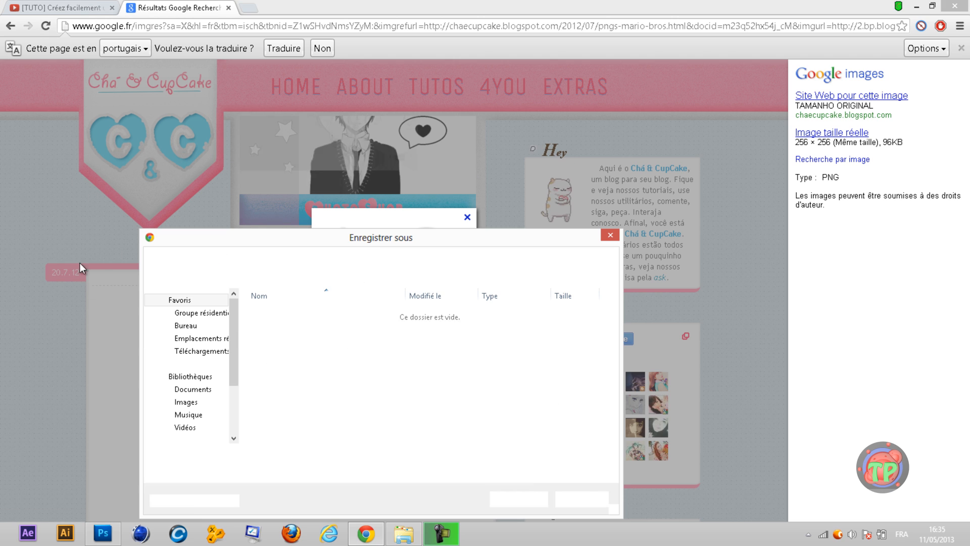
{"action": "left_click", "coordinate": [197, 326]}
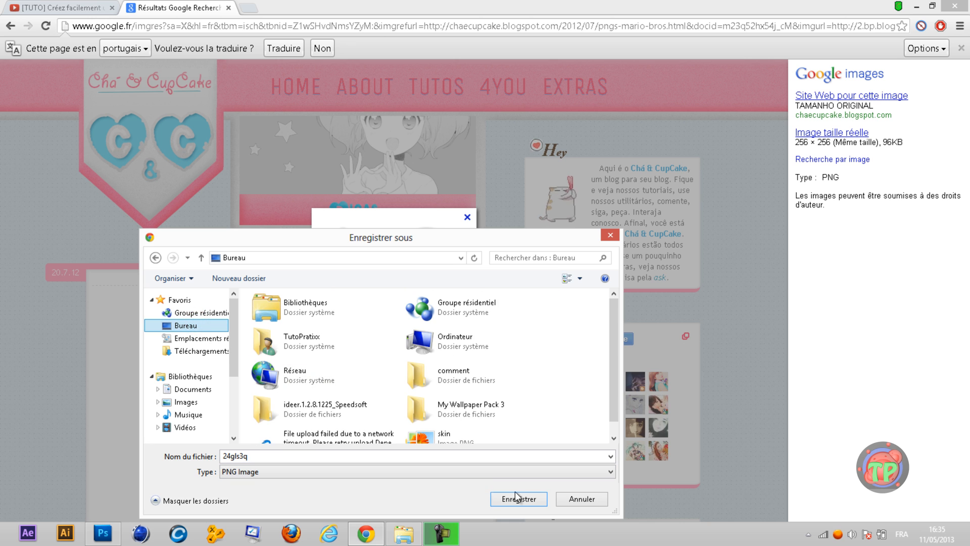
{"action": "left_click", "coordinate": [525, 500]}
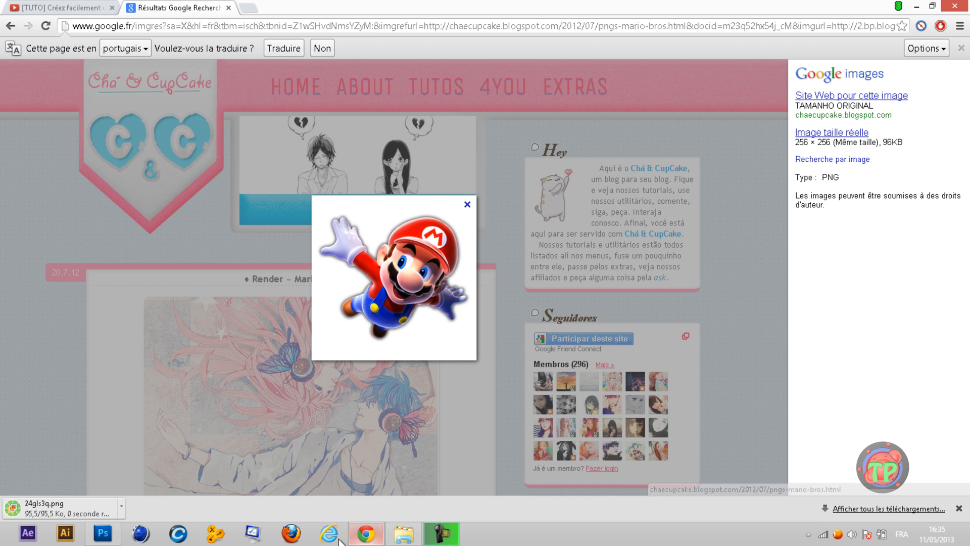
Switch to Photoshop and place the 24gls3q image from the Bureau folder into the document.
{"action": "left_click", "coordinate": [103, 533]}
{"action": "left_click", "coordinate": [42, 10]}
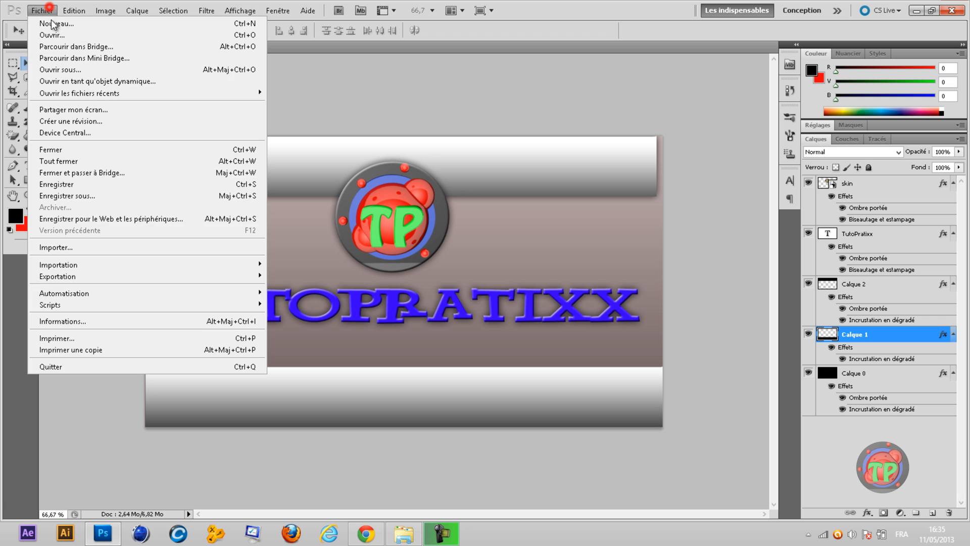
{"action": "left_click", "coordinate": [107, 247]}
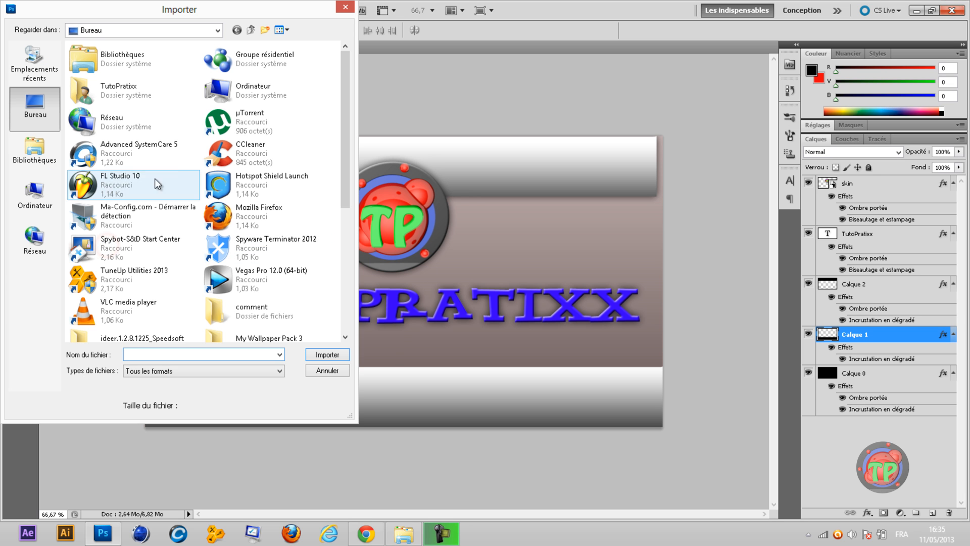
{"action": "left_click_drag", "start_coordinate": [344, 71], "coordinate": [351, 230]}
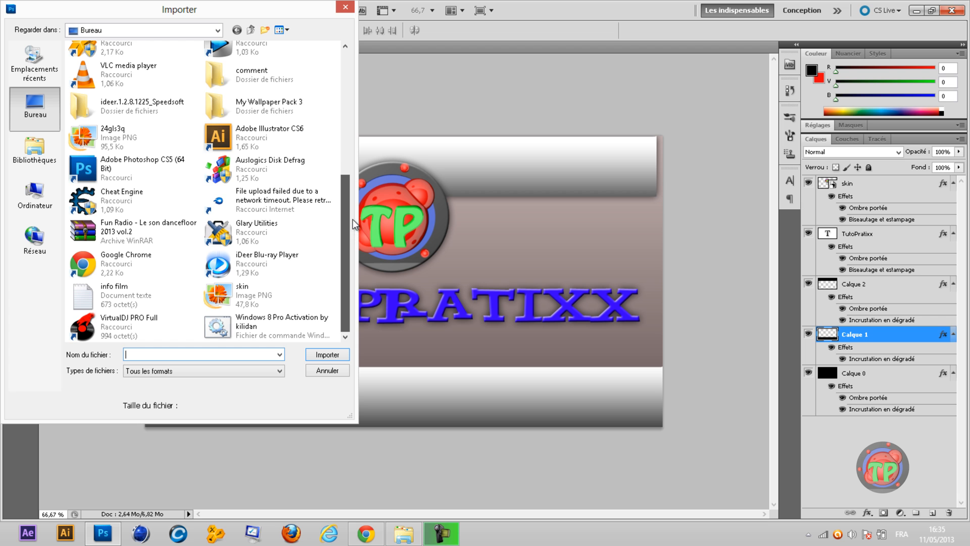
{"action": "left_click", "coordinate": [144, 144]}
{"action": "left_click", "coordinate": [327, 355]}
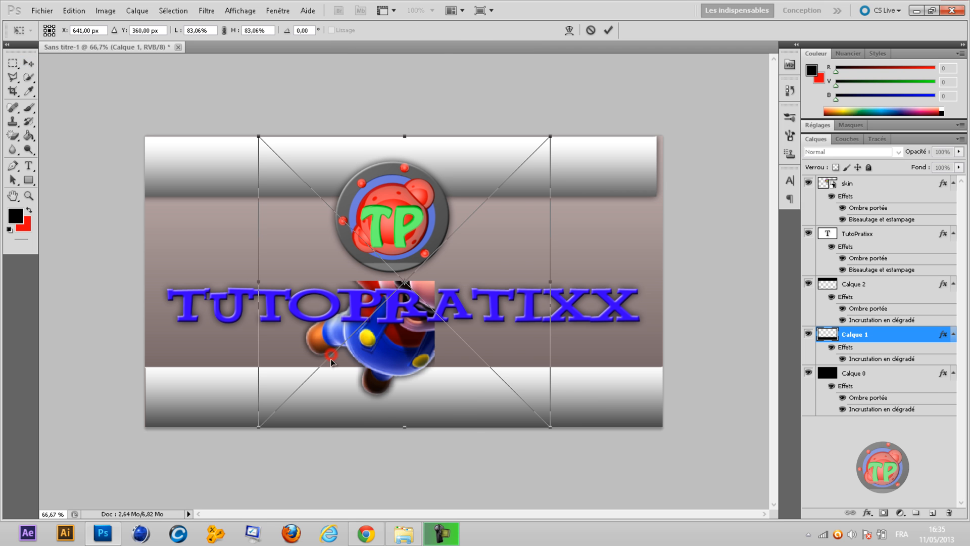
Scale the placed Mario to about 34% width and 48% height, partly over the canvas's left edge beside the title, and commit the placement.
{"action": "left_click_drag", "start_coordinate": [294, 347], "coordinate": [377, 397]}
{"action": "left_click_drag", "start_coordinate": [331, 439], "coordinate": [374, 387]}
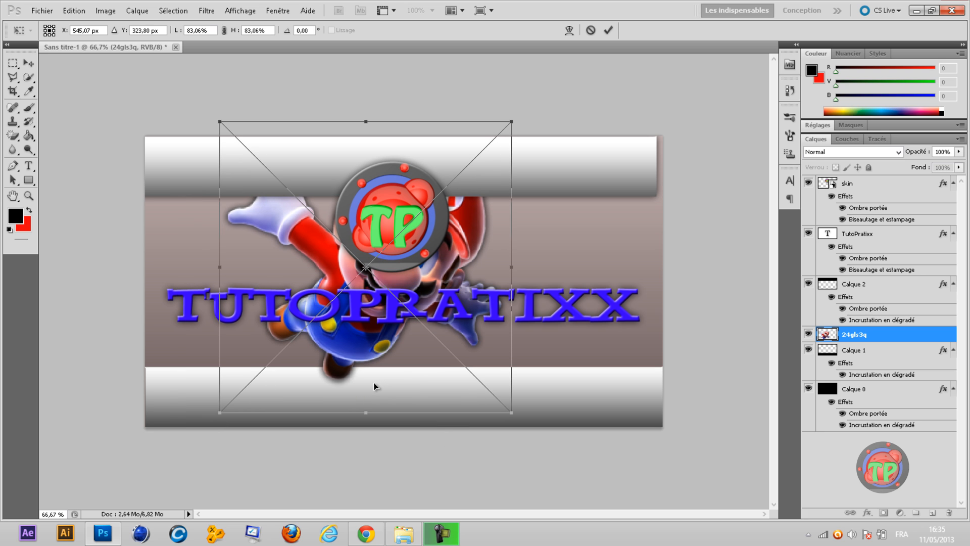
{"action": "left_click_drag", "start_coordinate": [375, 383], "coordinate": [377, 384]}
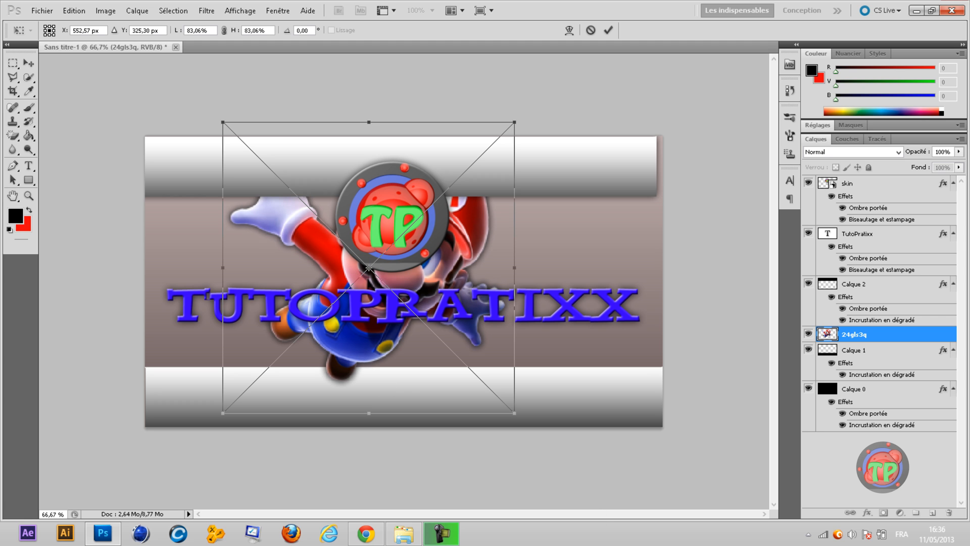
{"action": "left_click_drag", "start_coordinate": [537, 389], "coordinate": [466, 357]}
{"action": "left_click_drag", "start_coordinate": [508, 416], "coordinate": [354, 310]}
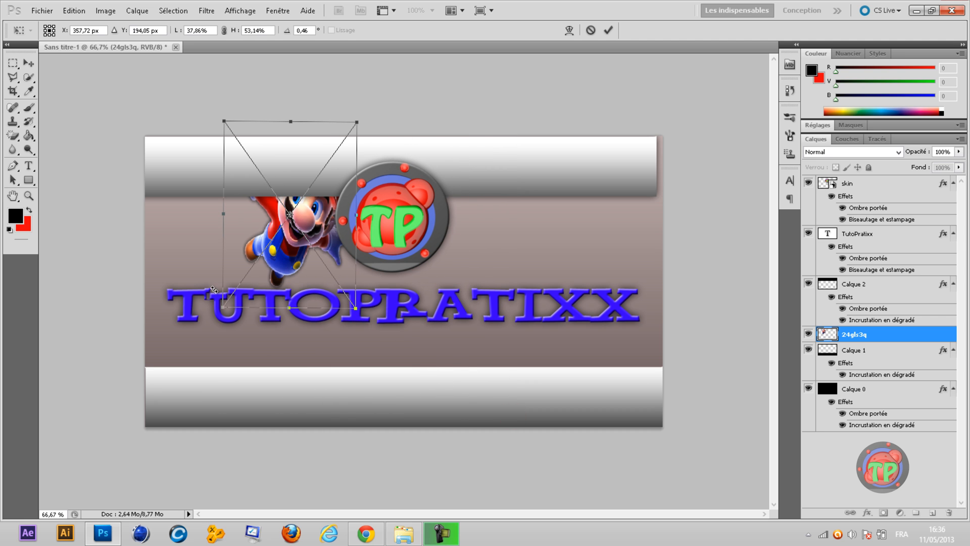
{"action": "left_click_drag", "start_coordinate": [223, 308], "coordinate": [139, 376]}
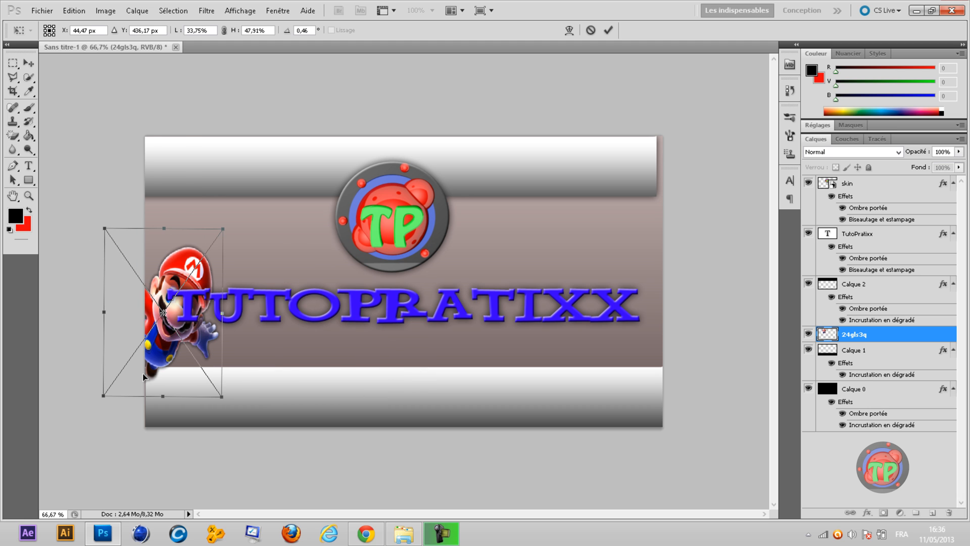
{"action": "left_click", "coordinate": [608, 31]}
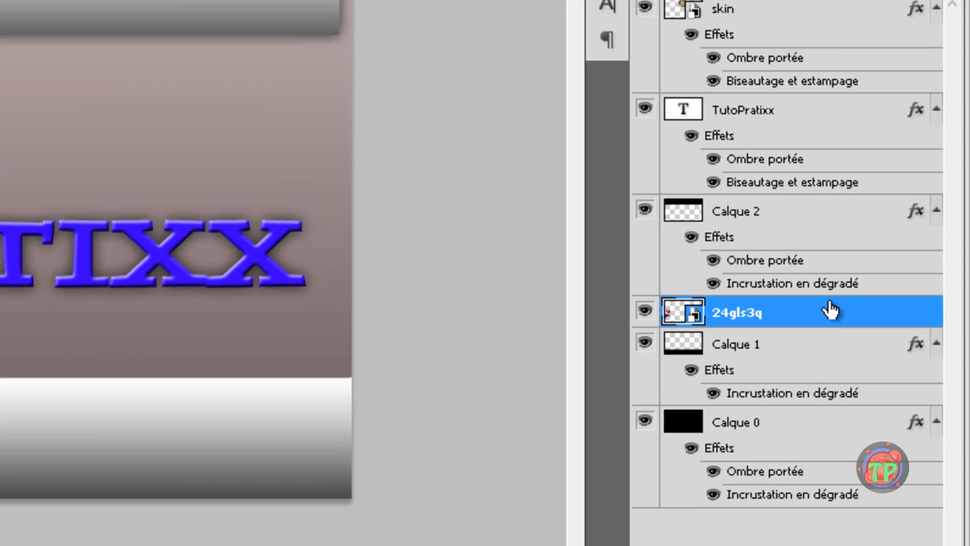
Duplicate the 24gls3q layer and apply a Gaussian Blur with a 2.6-pixel radius to the copy.
{"action": "left_click", "coordinate": [902, 334]}
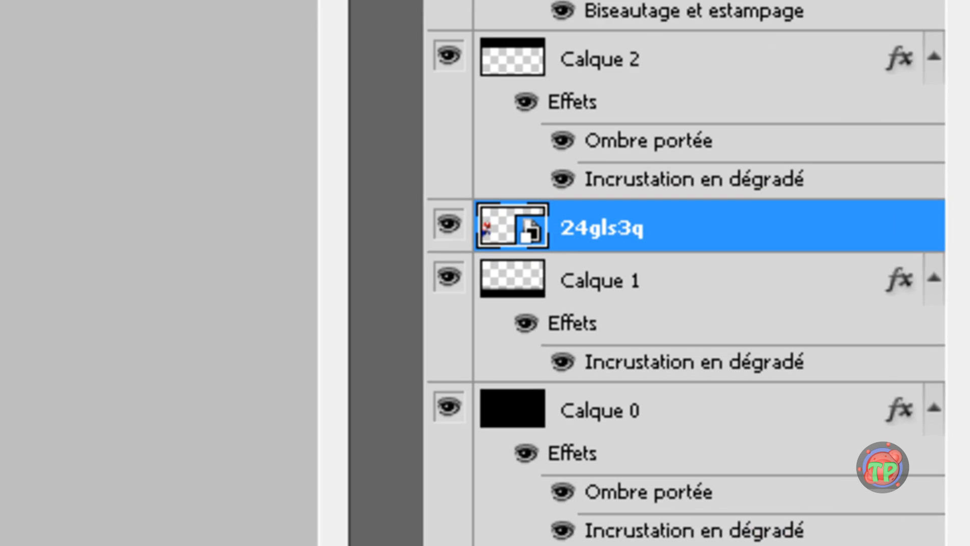
{"action": "key", "text": "ctrl+j"}
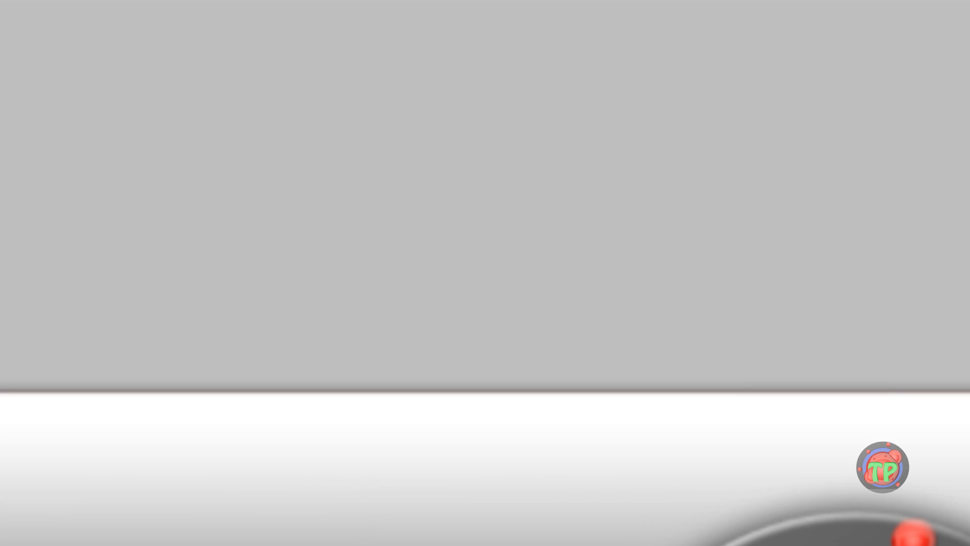
{"action": "left_click", "coordinate": [504, 43]}
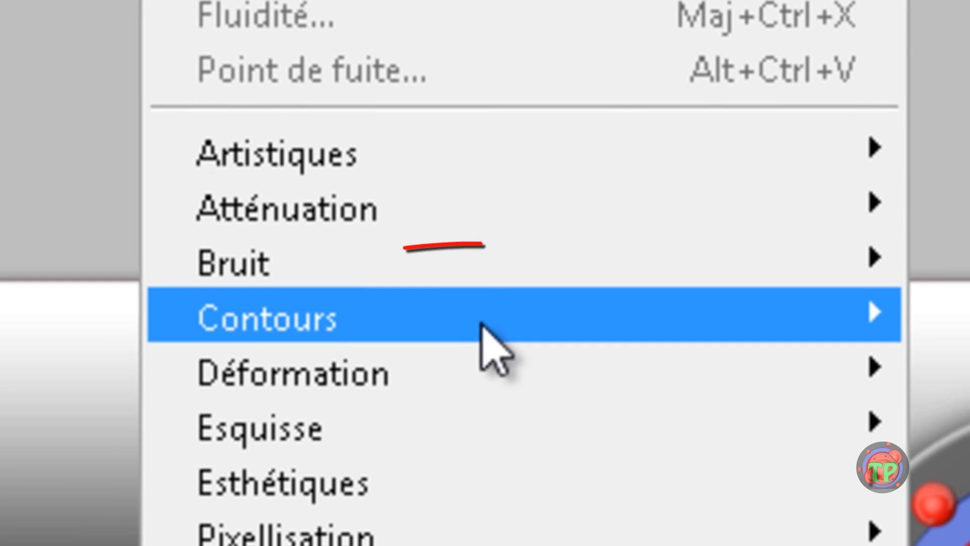
{"action": "mouse_move", "coordinate": [177, 110]}
{"action": "left_click", "coordinate": [738, 387]}
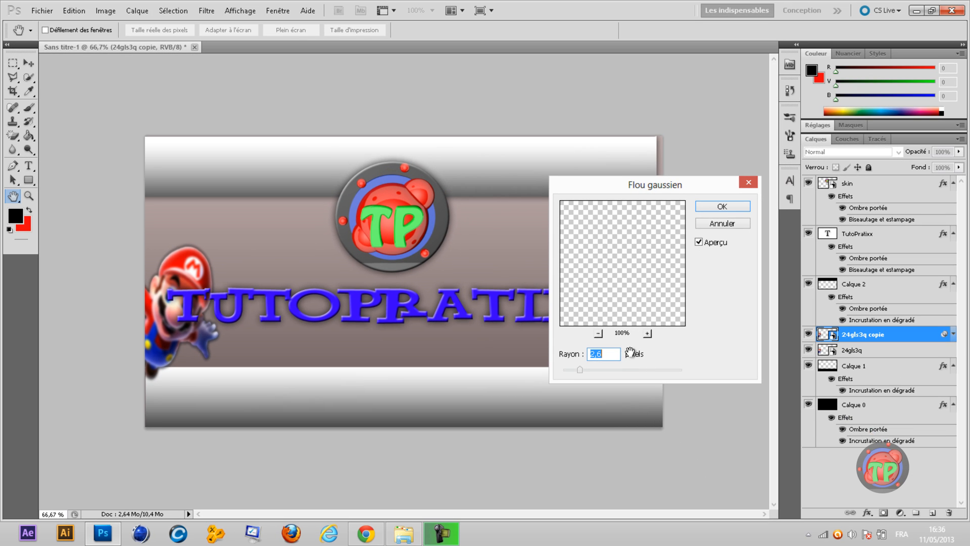
{"action": "left_click", "coordinate": [723, 207]}
Set the blend mode of the blurred Mario copy to Superposition.
{"action": "left_click", "coordinate": [863, 152]}
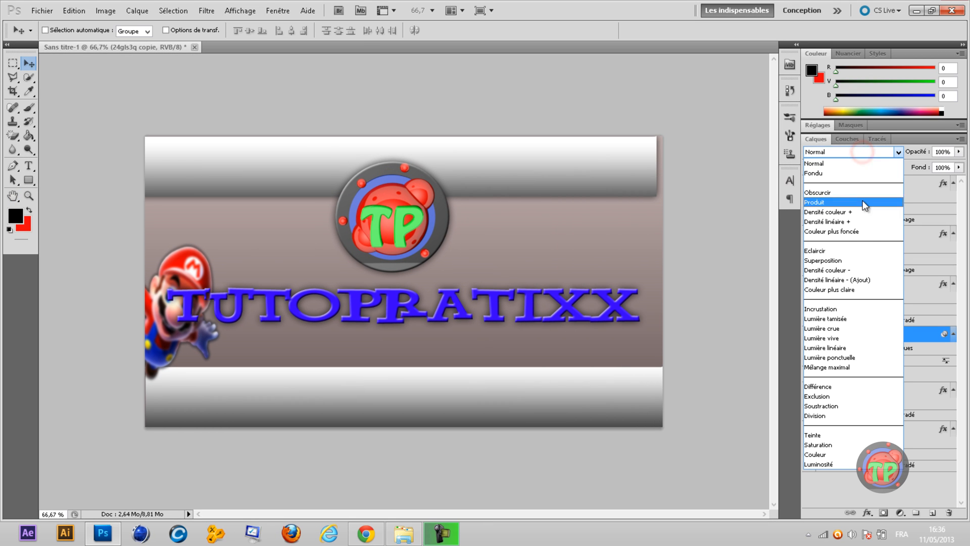
{"action": "left_click", "coordinate": [864, 261]}
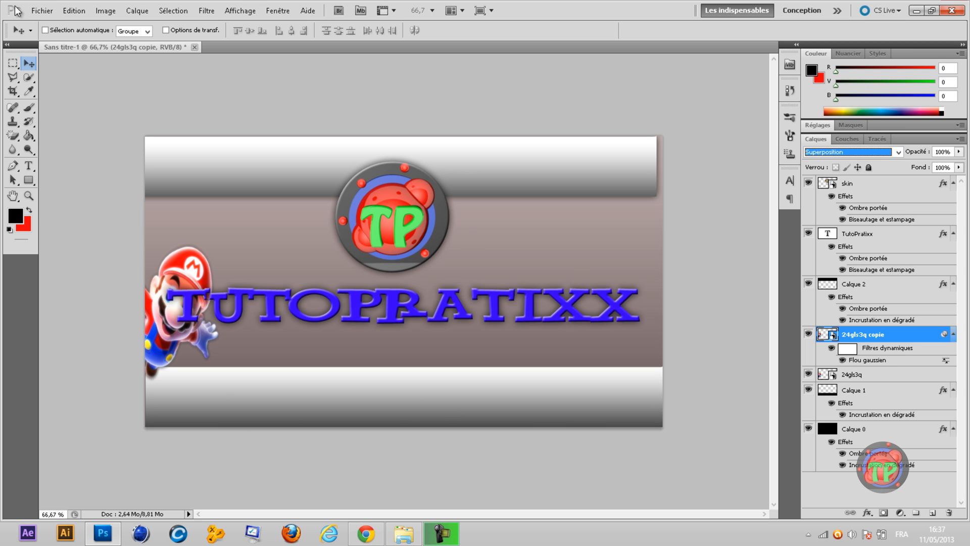
Switch to Chrome, search Google Images for "nuages render" and look through the cloud pictures.
{"action": "mouse_move", "coordinate": [382, 539]}
{"action": "left_click", "coordinate": [366, 533]}
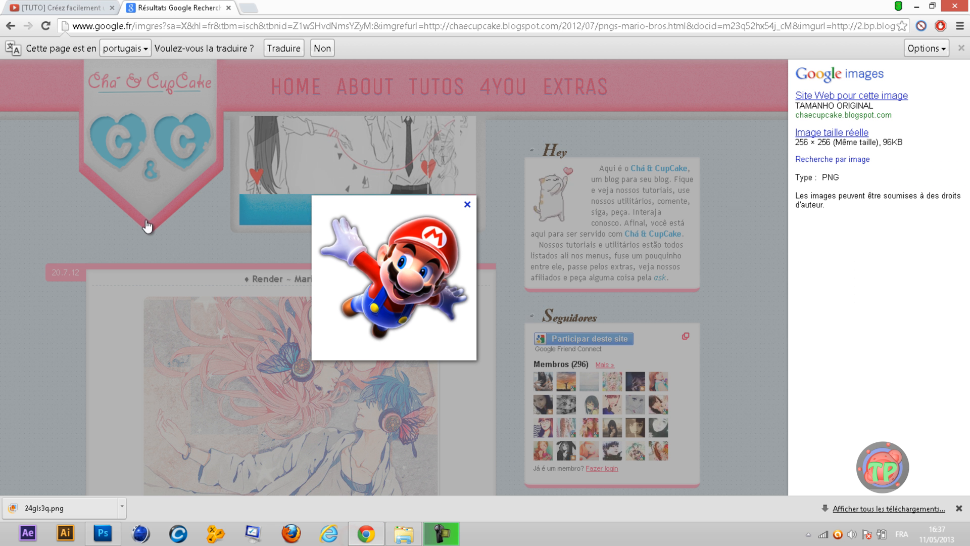
{"action": "left_click", "coordinate": [10, 26]}
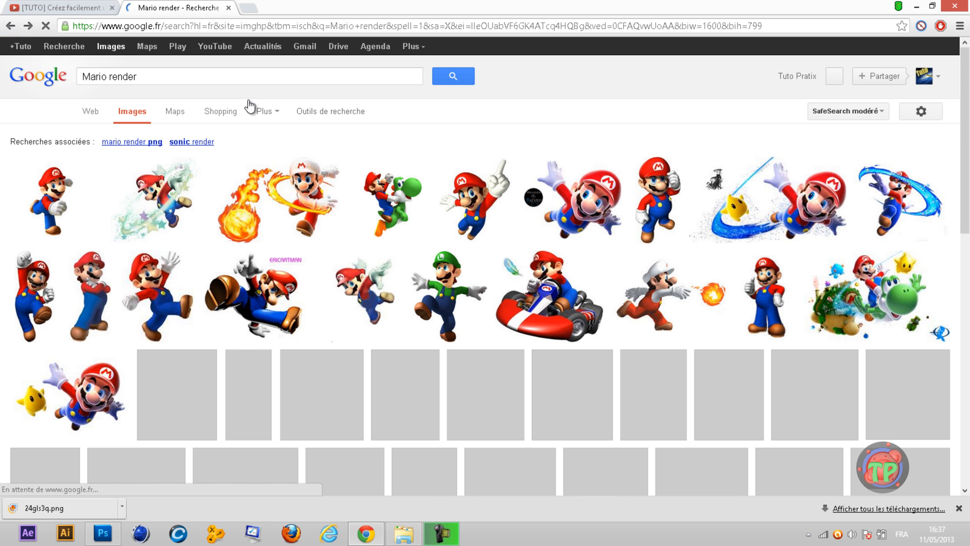
{"action": "triple_click", "coordinate": [239, 80]}
{"action": "type", "text": "n"}
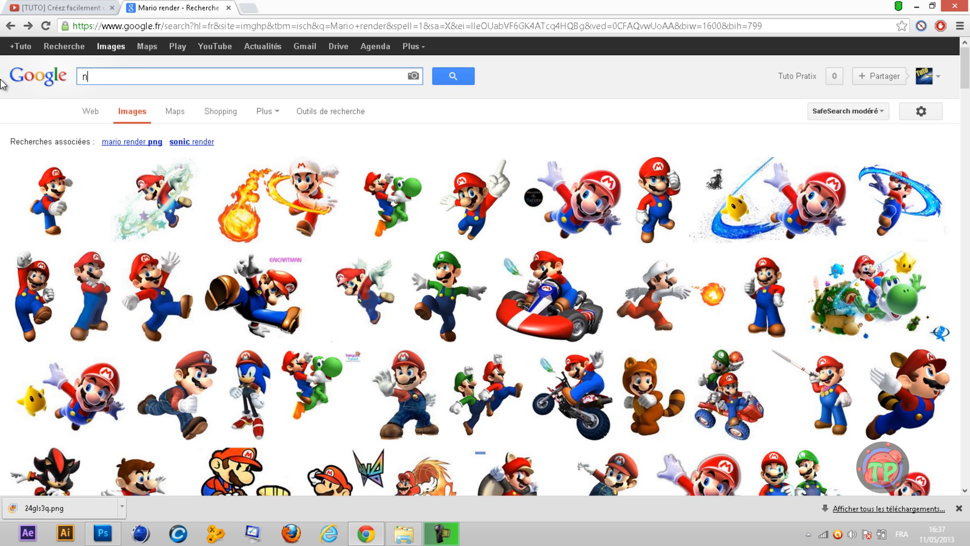
{"action": "type", "text": "uages rendrs"}
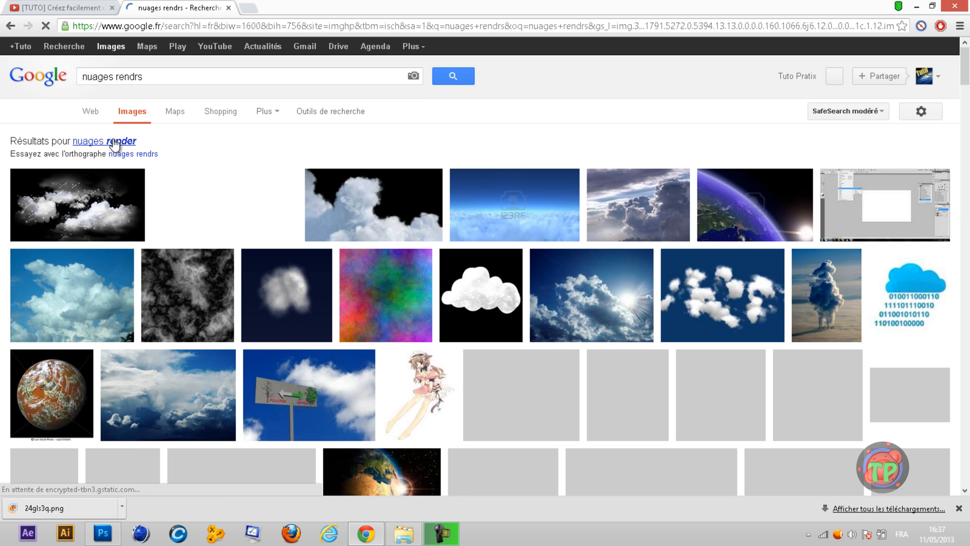
{"action": "left_click", "coordinate": [115, 143]}
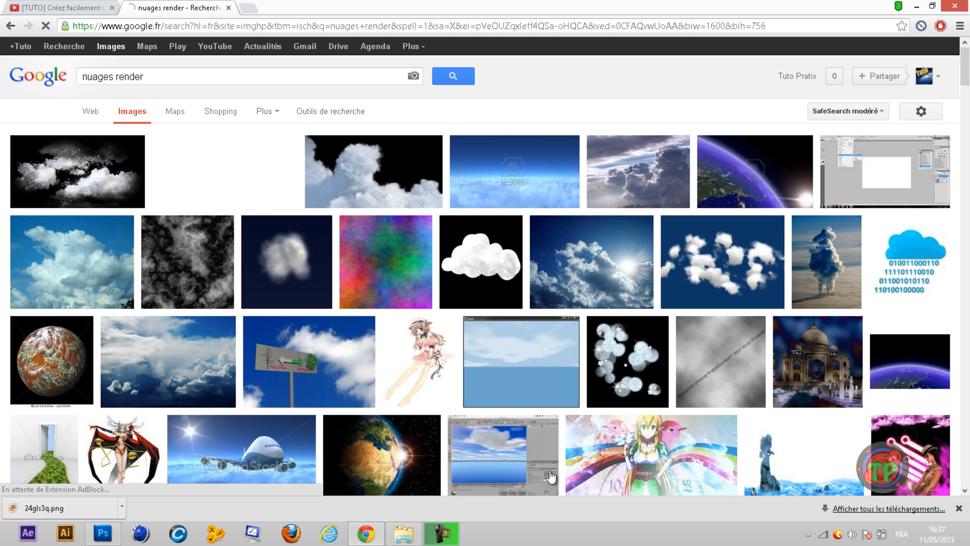
{"action": "scroll", "coordinate": [58, 259], "scroll_direction": "down", "scroll_amount": 5}
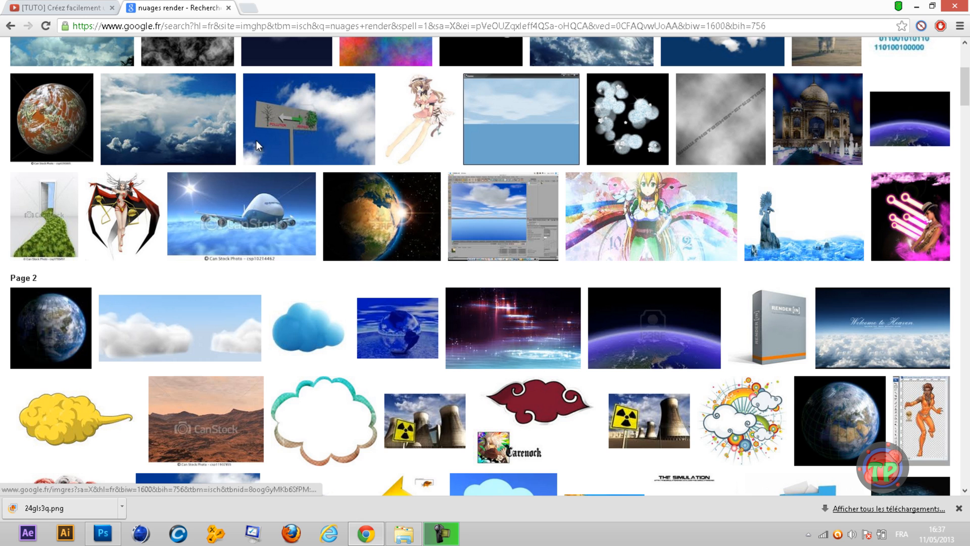
{"action": "scroll", "coordinate": [400, 253], "scroll_direction": "up", "scroll_amount": 5}
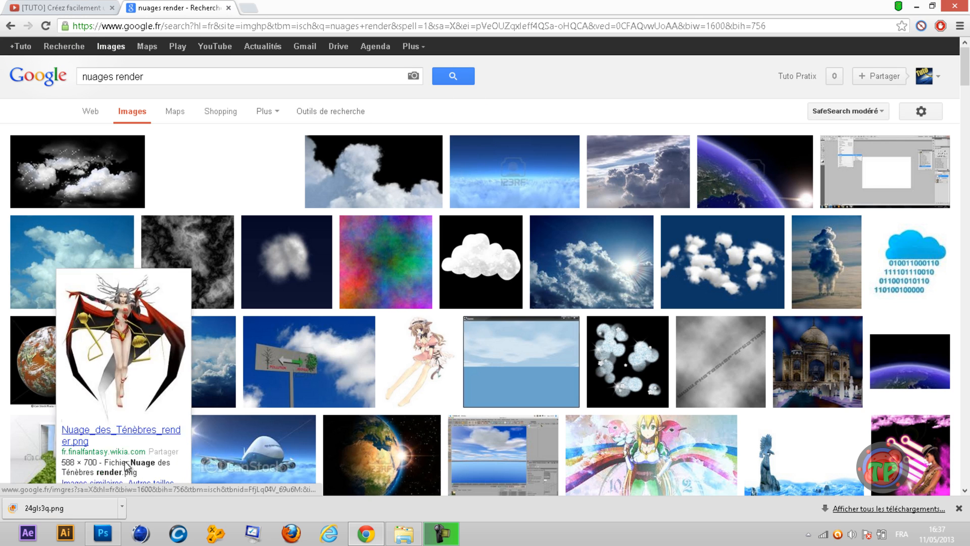
Switch to Photoshop, start importing a file and browse to the Background folder inside Graphic tutopratixx on drive C.
{"action": "left_click", "coordinate": [96, 540]}
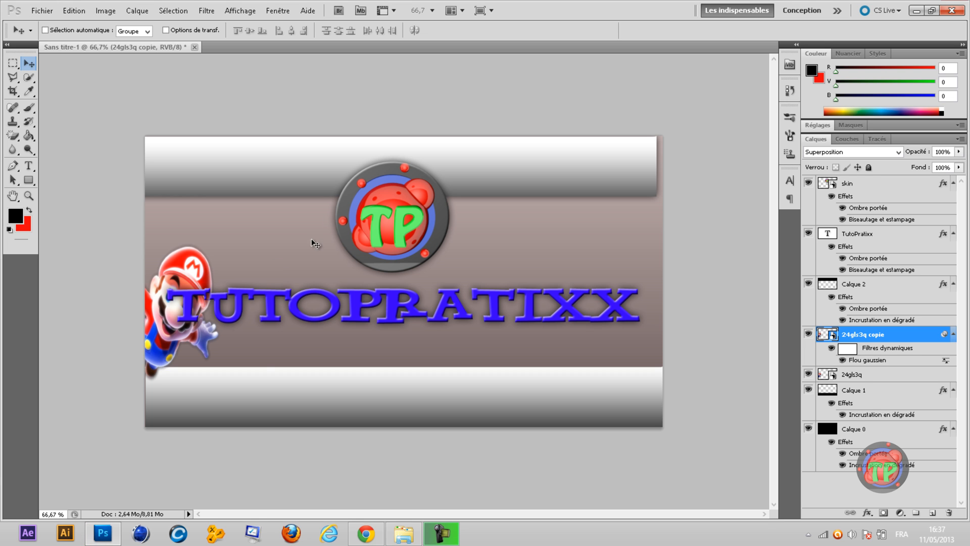
{"action": "left_click", "coordinate": [42, 10]}
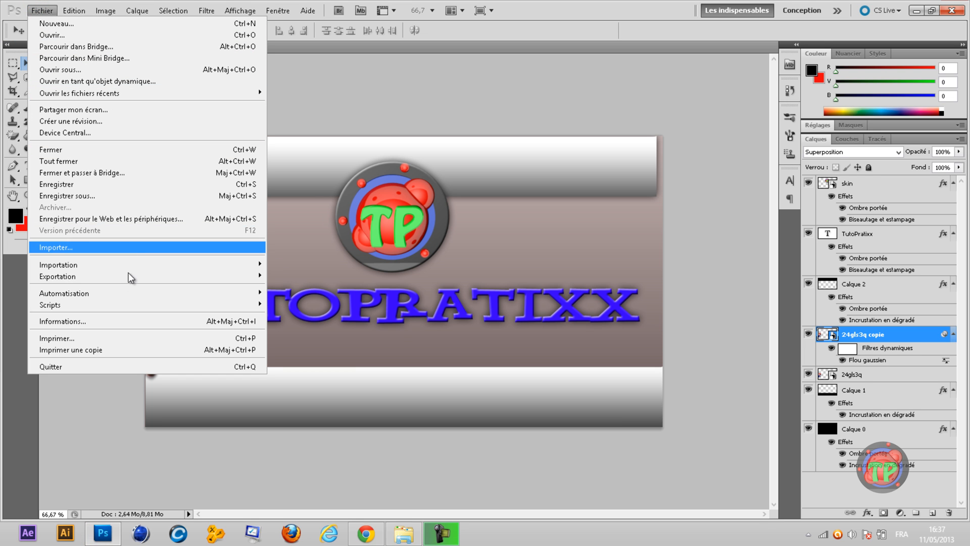
{"action": "left_click", "coordinate": [134, 247]}
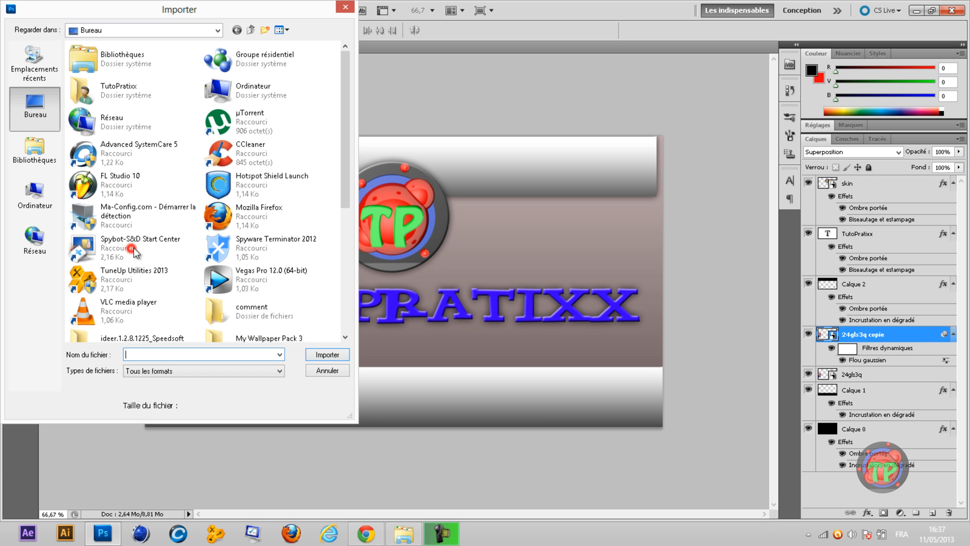
{"action": "left_click", "coordinate": [49, 164]}
{"action": "left_click", "coordinate": [35, 194]}
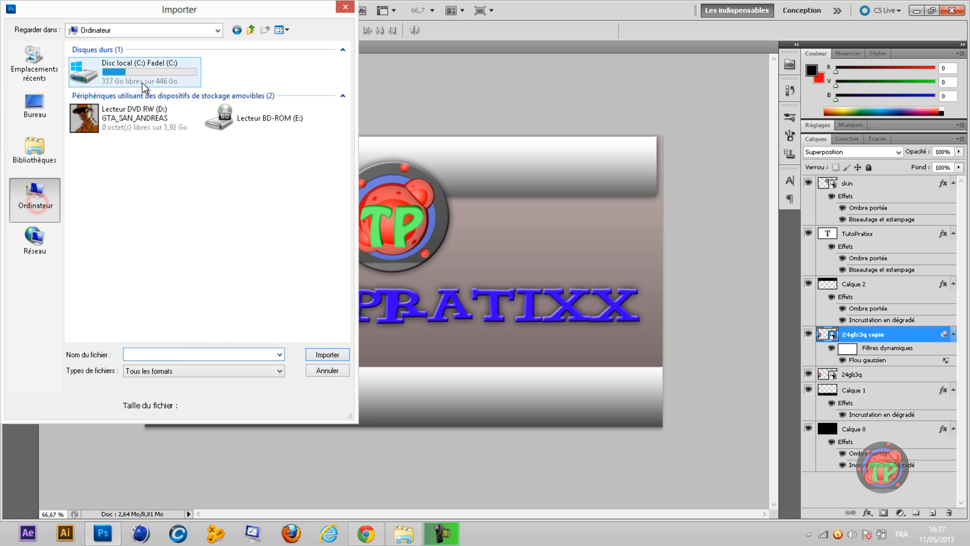
{"action": "double_click", "coordinate": [126, 76]}
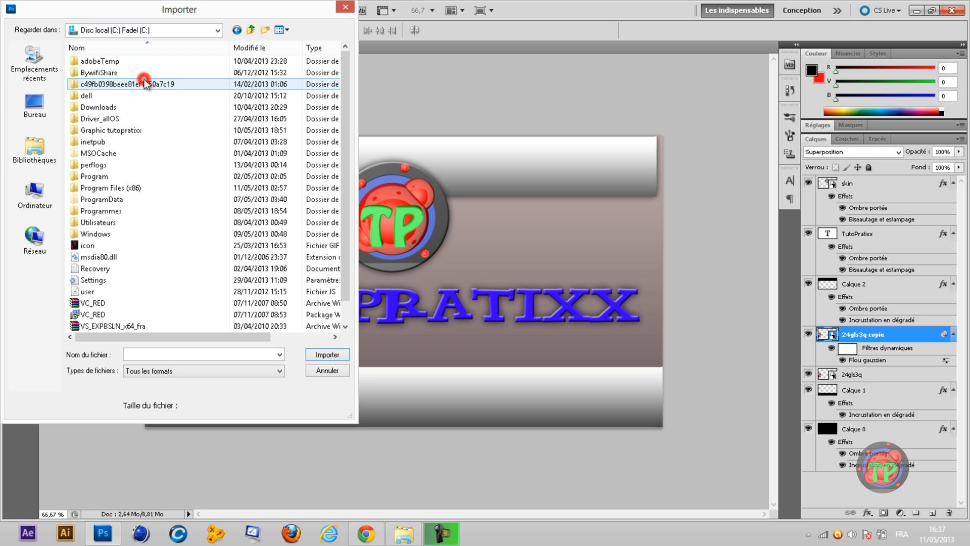
{"action": "double_click", "coordinate": [148, 131]}
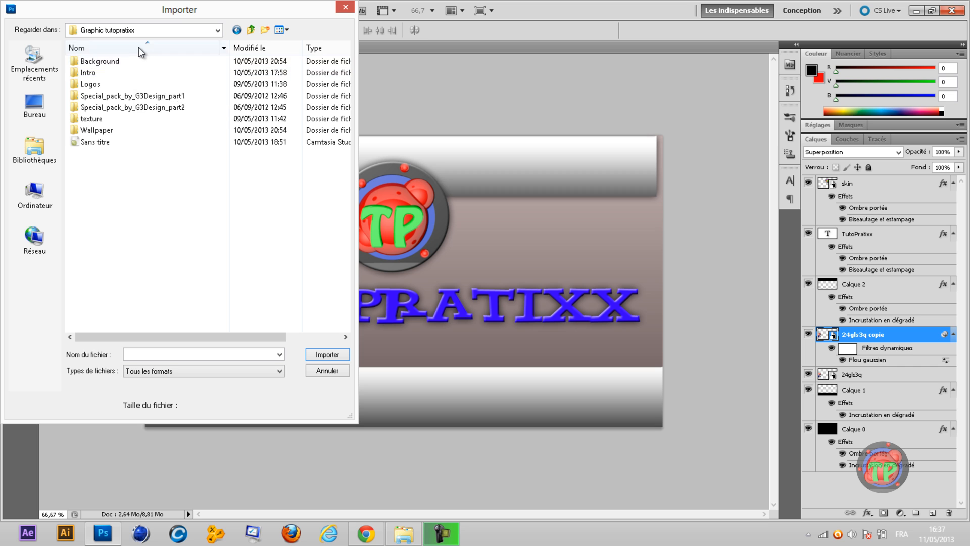
{"action": "double_click", "coordinate": [142, 61]}
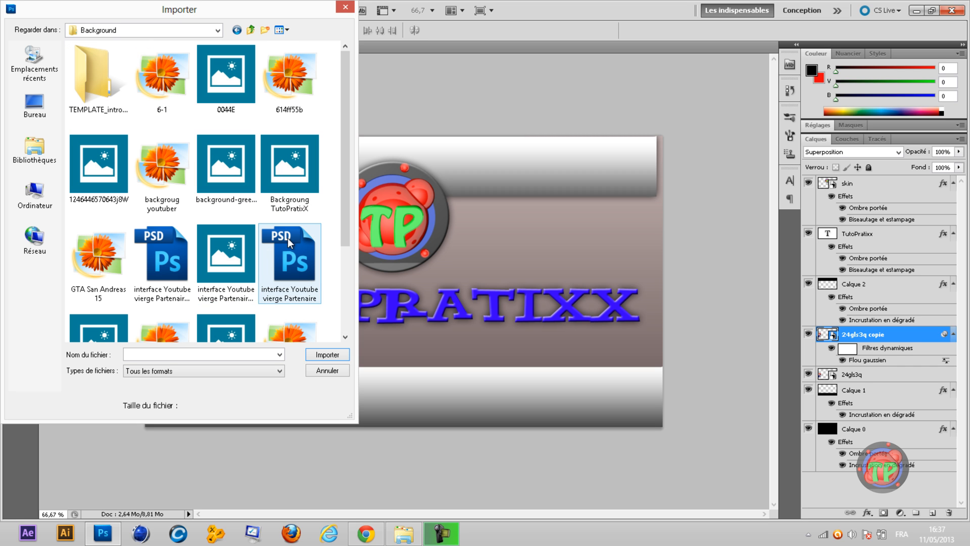
{"action": "scroll", "coordinate": [279, 253], "scroll_direction": "down", "scroll_amount": 3}
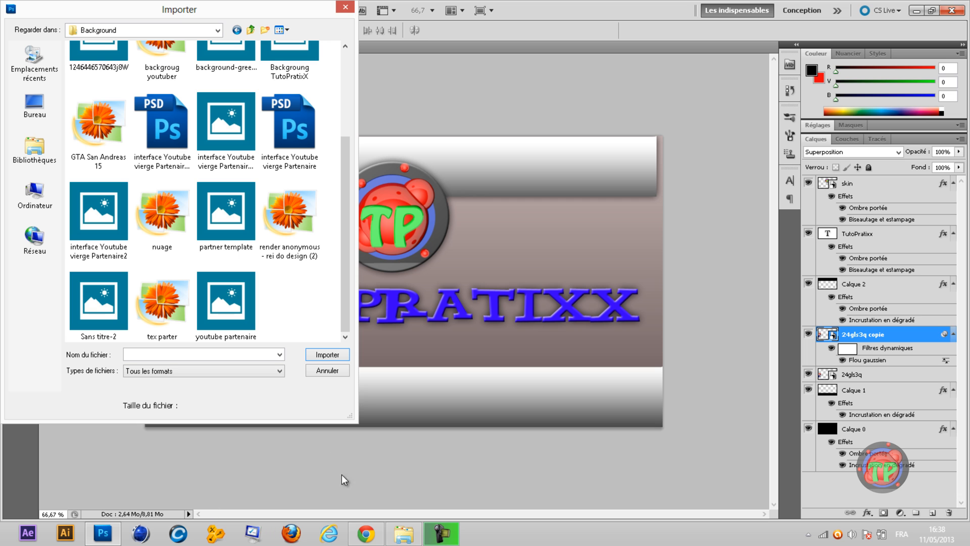
Import the nuage image from the Graphic tutopratixx Background folder on drive C.
{"action": "left_click", "coordinate": [35, 197]}
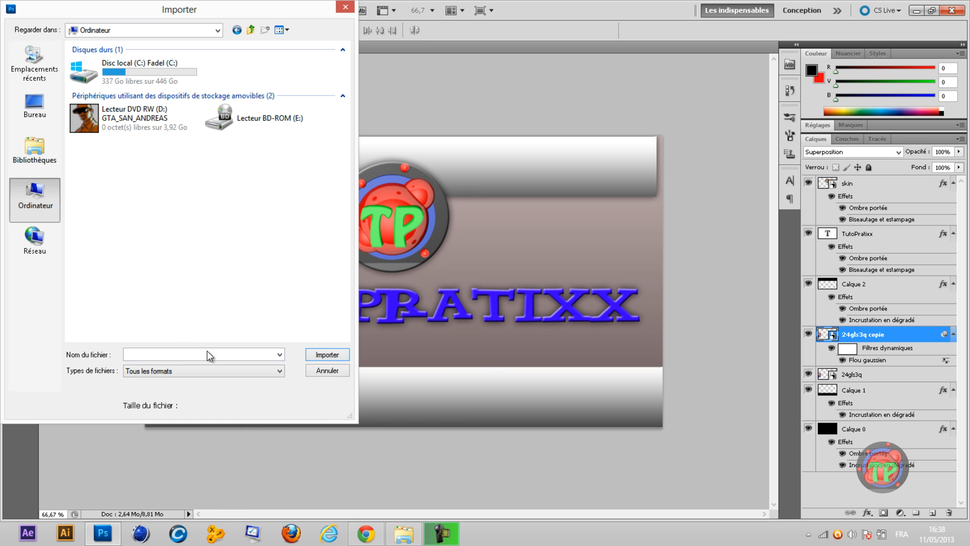
{"action": "double_click", "coordinate": [141, 64]}
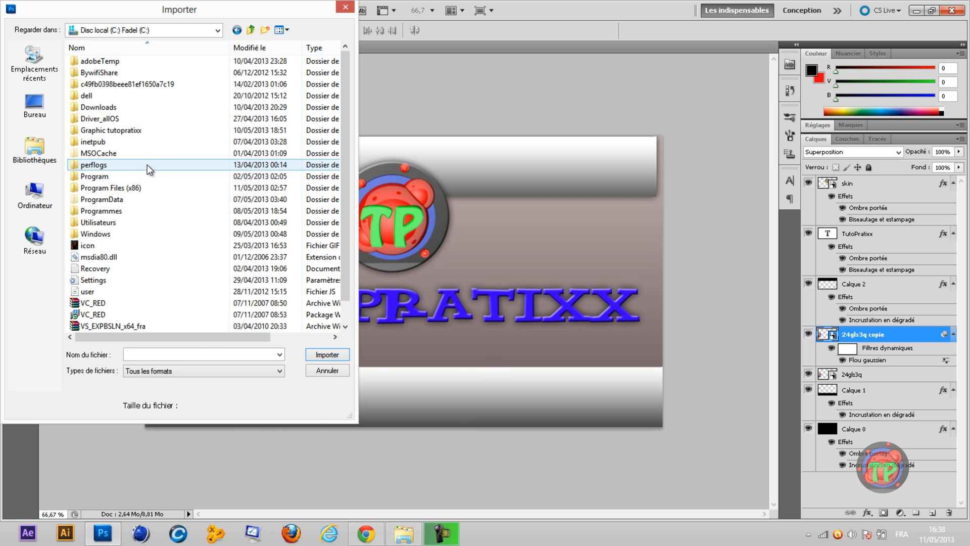
{"action": "double_click", "coordinate": [157, 130]}
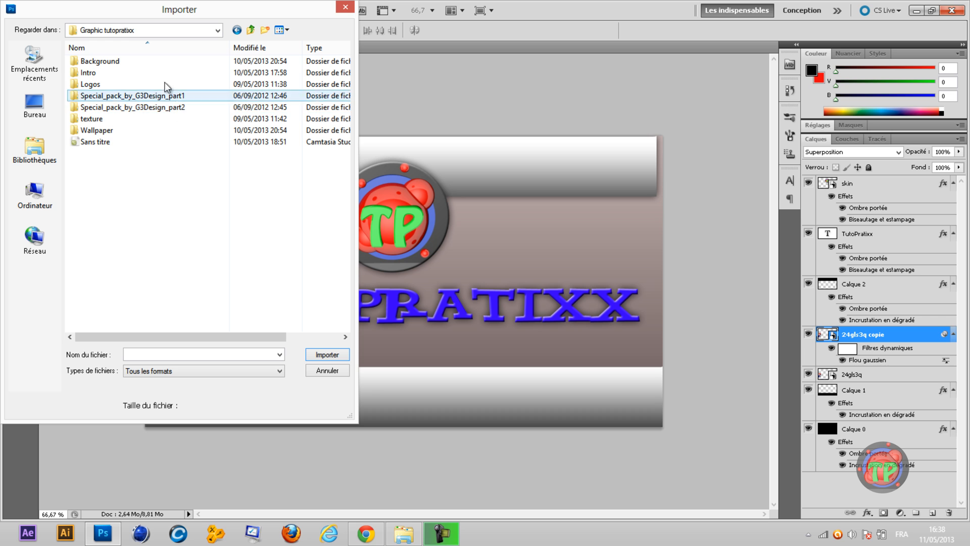
{"action": "double_click", "coordinate": [157, 61]}
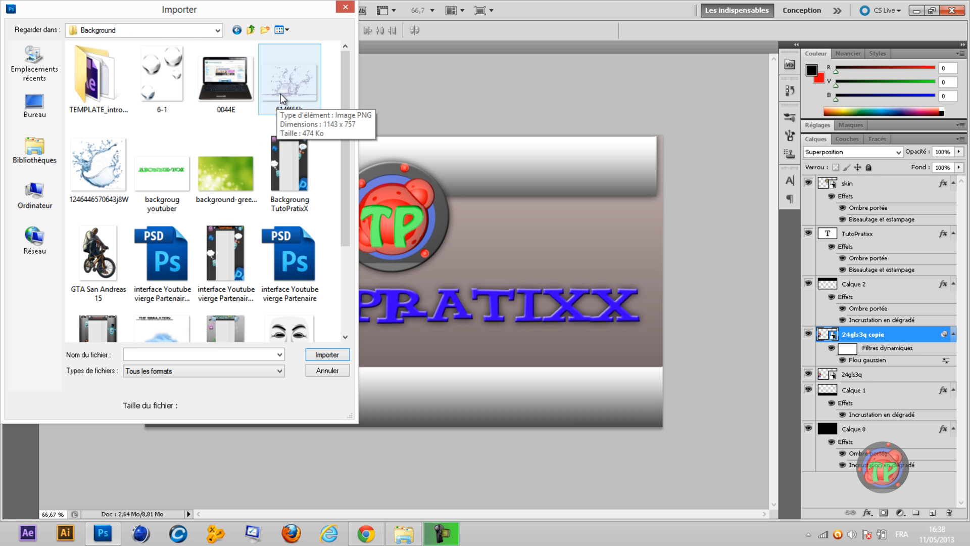
{"action": "scroll", "coordinate": [173, 218], "scroll_direction": "down", "scroll_amount": 3}
{"action": "left_click", "coordinate": [165, 223]}
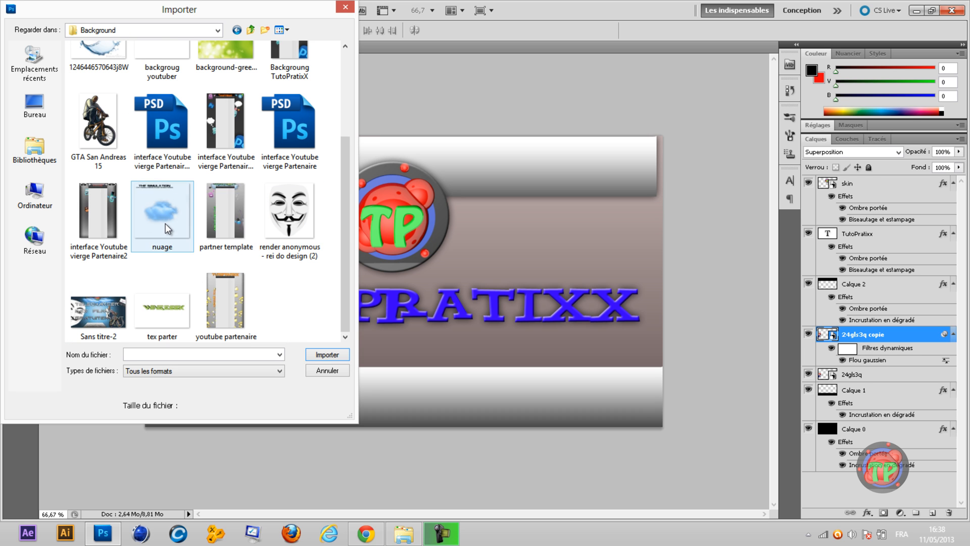
{"action": "left_click", "coordinate": [334, 358]}
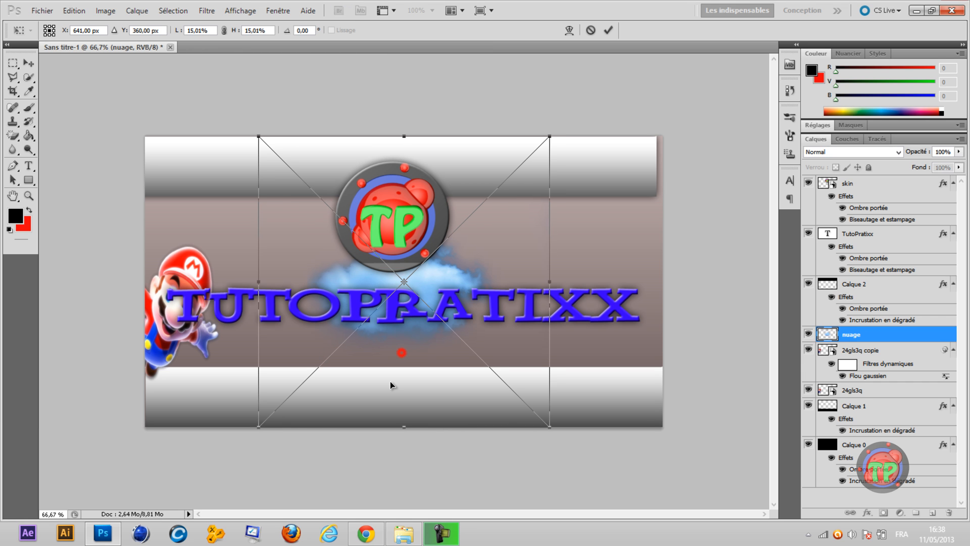
Widen the placed cloud to about 22% width, position it behind the TP logo just above the title, and commit the placement.
{"action": "left_click_drag", "start_coordinate": [390, 381], "coordinate": [394, 359]}
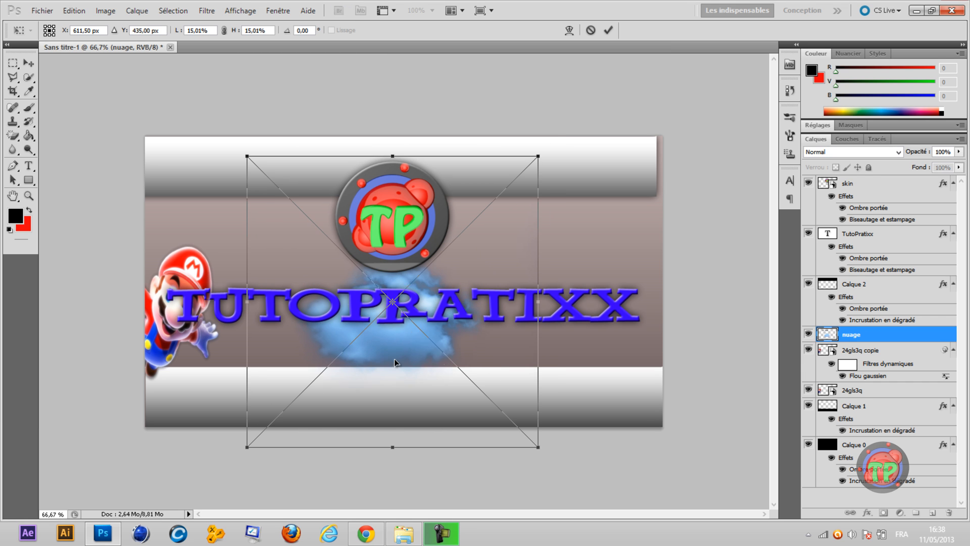
{"action": "left_click_drag", "start_coordinate": [395, 309], "coordinate": [272, 341]}
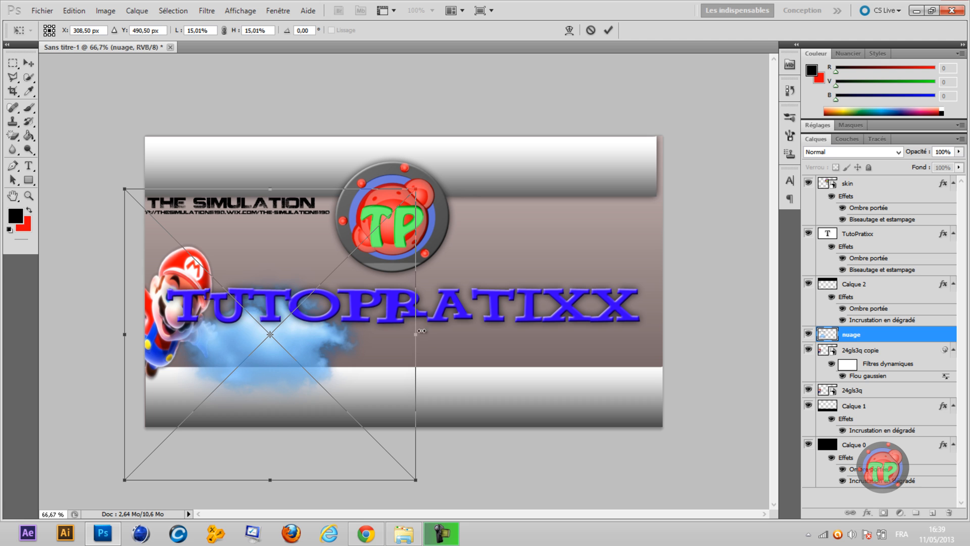
{"action": "left_click_drag", "start_coordinate": [461, 342], "coordinate": [557, 384]}
{"action": "left_click_drag", "start_coordinate": [444, 382], "coordinate": [496, 308]}
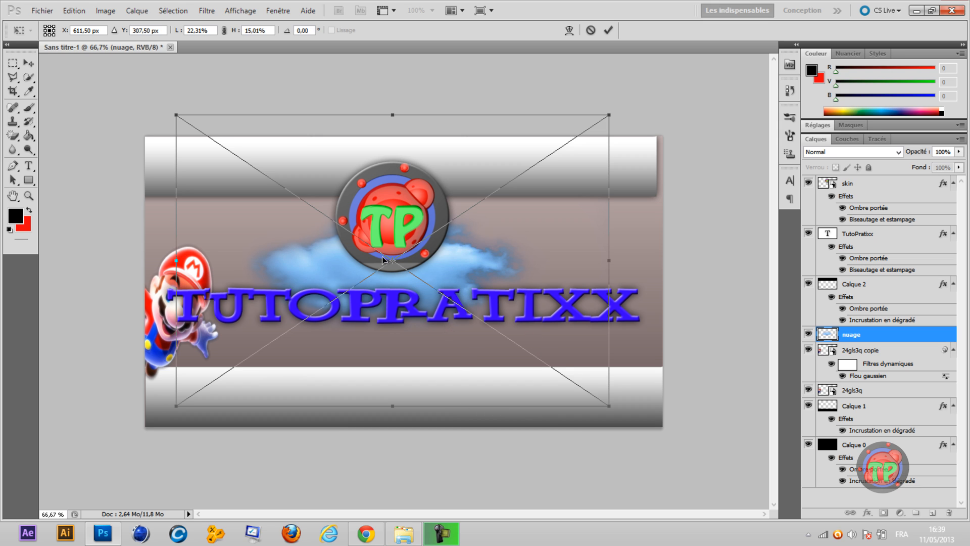
{"action": "left_click", "coordinate": [608, 30]}
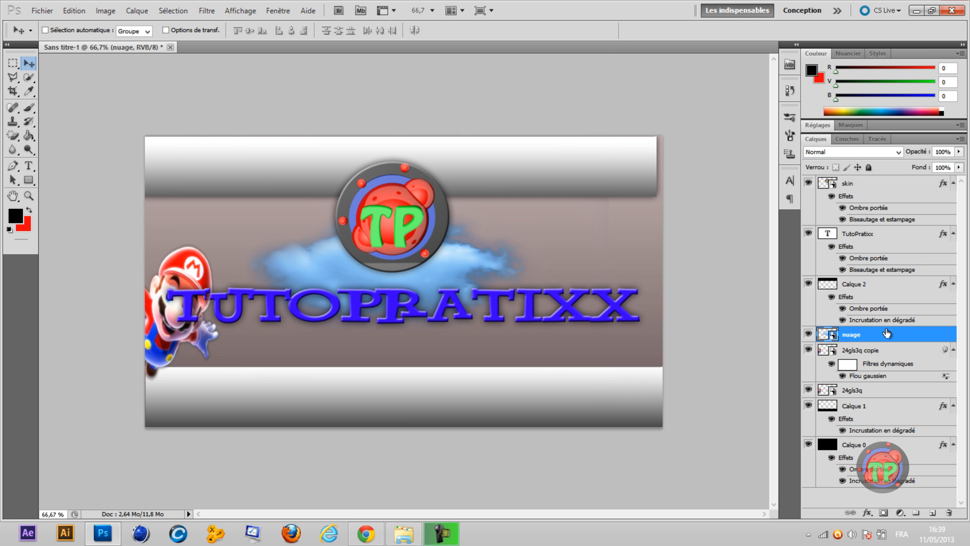
Reorder the skin layer directly beneath nuage and shift the TP logo slightly down towards the title.
{"action": "left_click", "coordinate": [867, 190]}
{"action": "left_click_drag", "start_coordinate": [867, 190], "coordinate": [865, 344]}
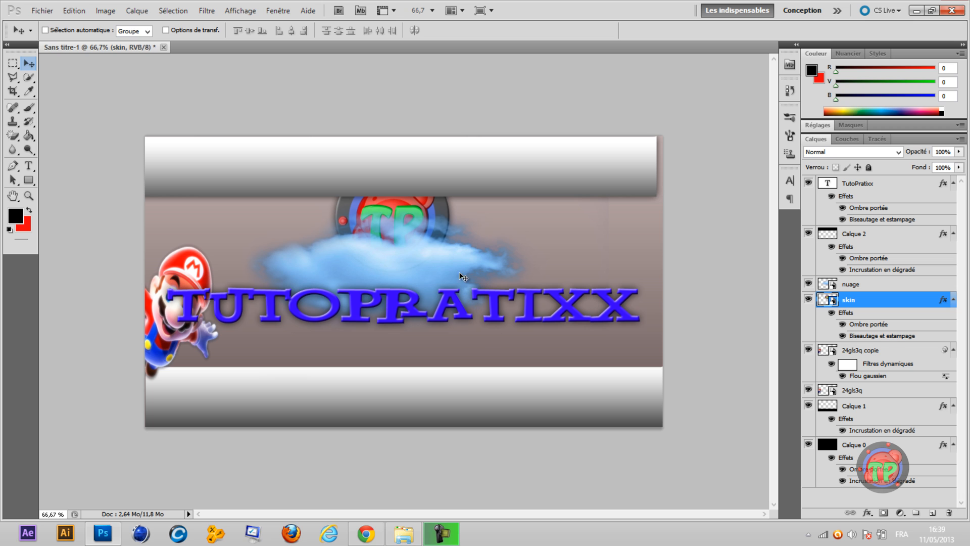
{"action": "left_click_drag", "start_coordinate": [437, 268], "coordinate": [434, 287]}
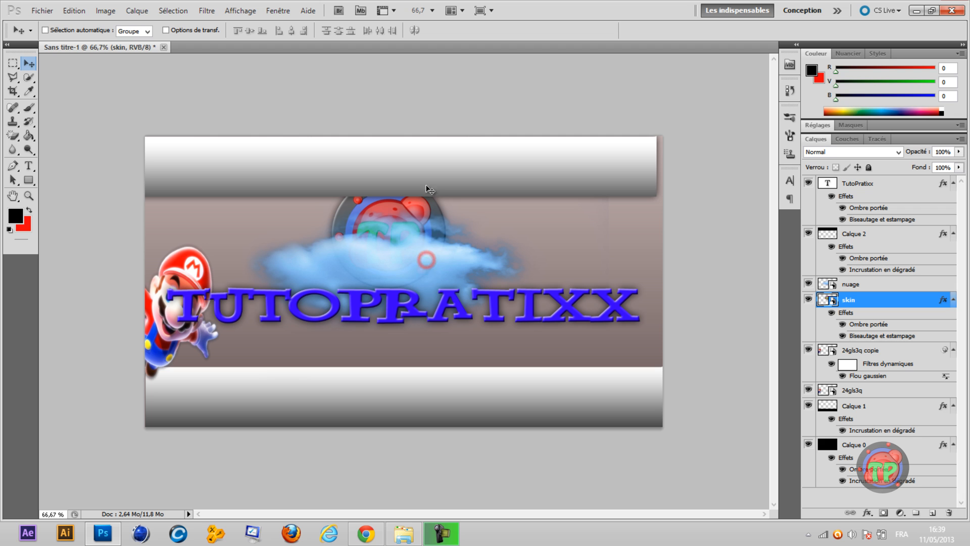
Free-transform the nuage layer to about 20.75% width and 13.9% height and move the cloud down behind the title.
{"action": "right_click", "coordinate": [427, 271]}
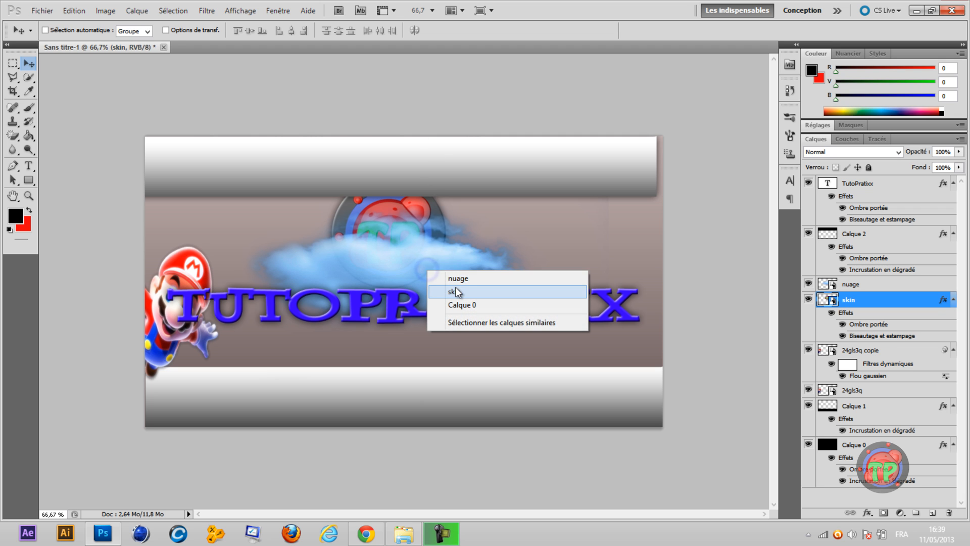
{"action": "left_click", "coordinate": [452, 278]}
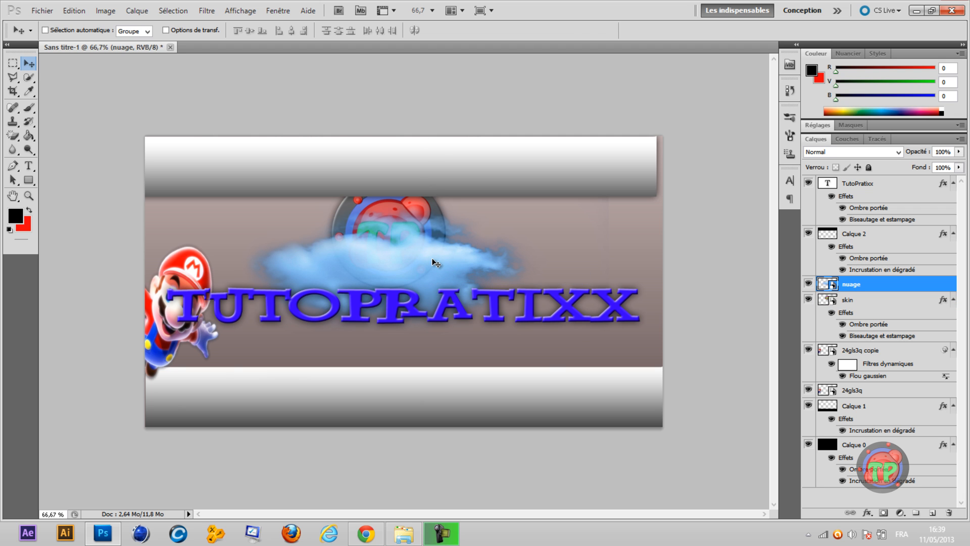
{"action": "key", "text": "ctrl+t"}
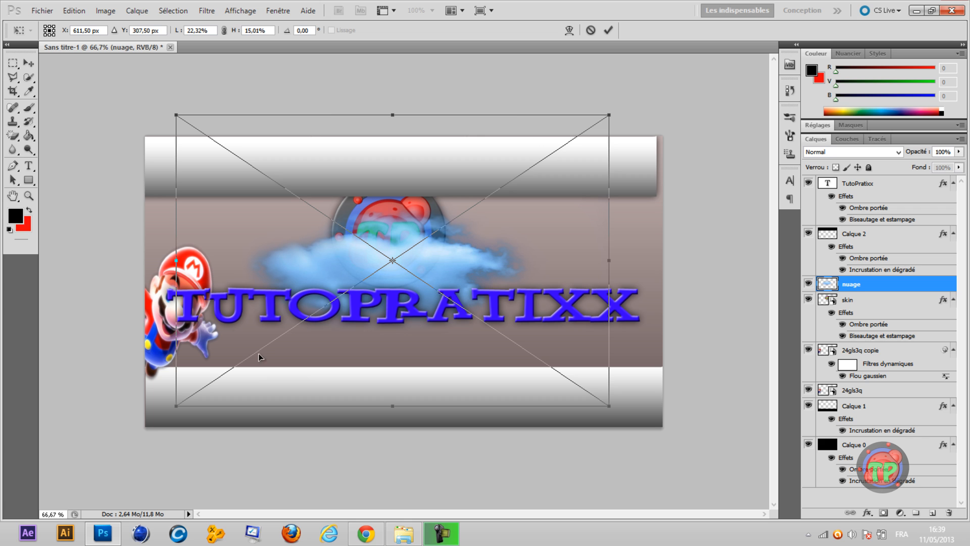
{"action": "left_click_drag", "start_coordinate": [392, 110], "coordinate": [399, 136]}
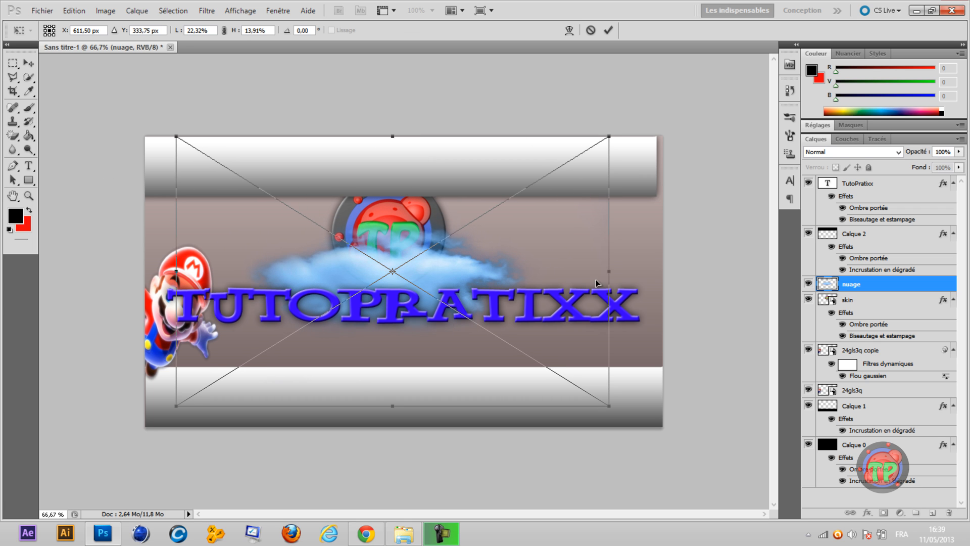
{"action": "left_click_drag", "start_coordinate": [611, 276], "coordinate": [581, 278]}
{"action": "left_click_drag", "start_coordinate": [469, 338], "coordinate": [480, 372]}
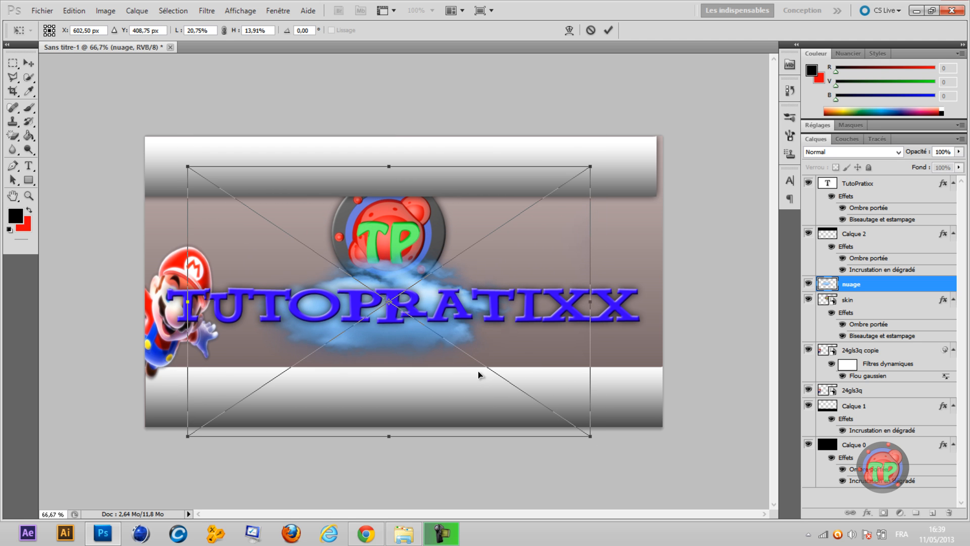
Flatten the cloud to about 5.2% height, rotate it about 1.1° over the logo's lower edge, and commit the transform.
{"action": "left_click", "coordinate": [424, 343]}
{"action": "left_click_drag", "start_coordinate": [389, 435], "coordinate": [402, 314]}
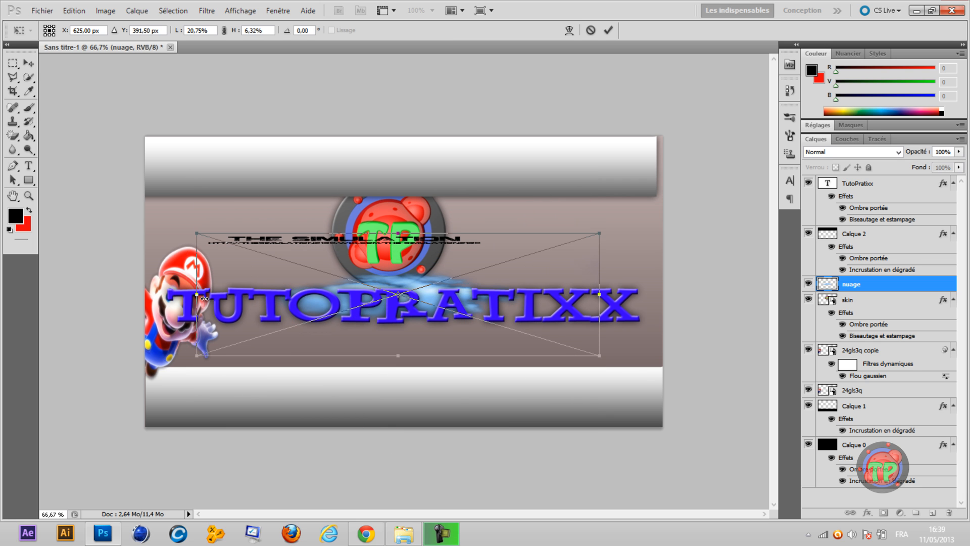
{"action": "left_click_drag", "start_coordinate": [401, 353], "coordinate": [398, 334]}
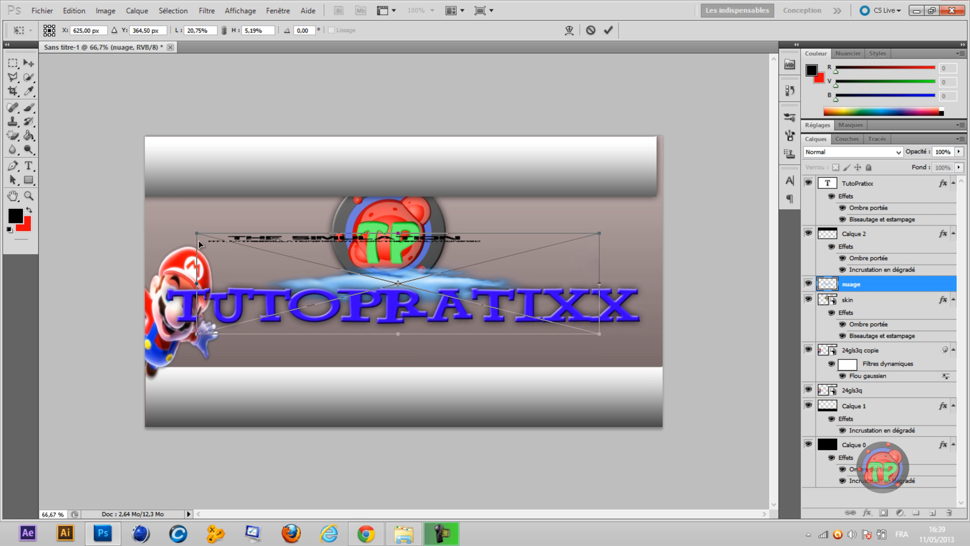
{"action": "left_click_drag", "start_coordinate": [197, 219], "coordinate": [199, 217]}
{"action": "left_click_drag", "start_coordinate": [371, 309], "coordinate": [367, 305]}
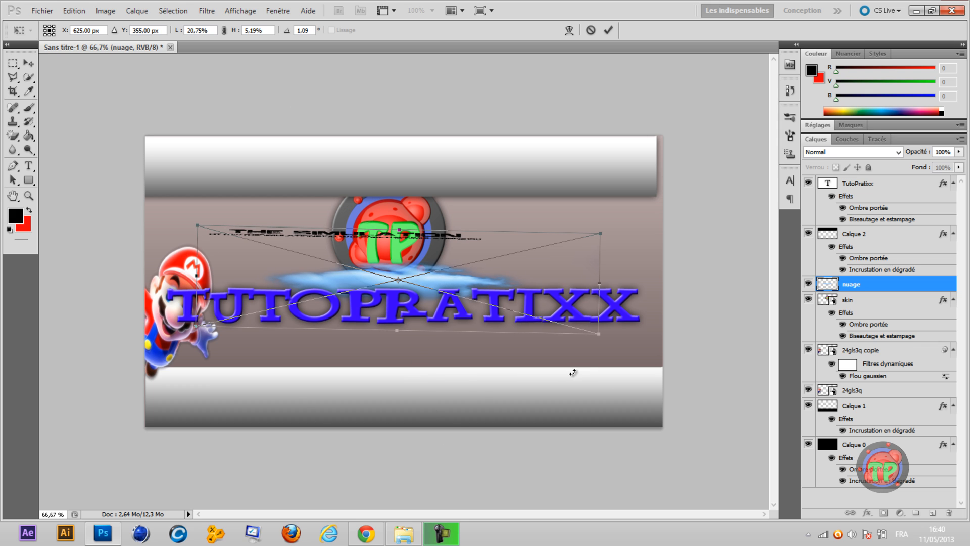
{"action": "left_click", "coordinate": [607, 31]}
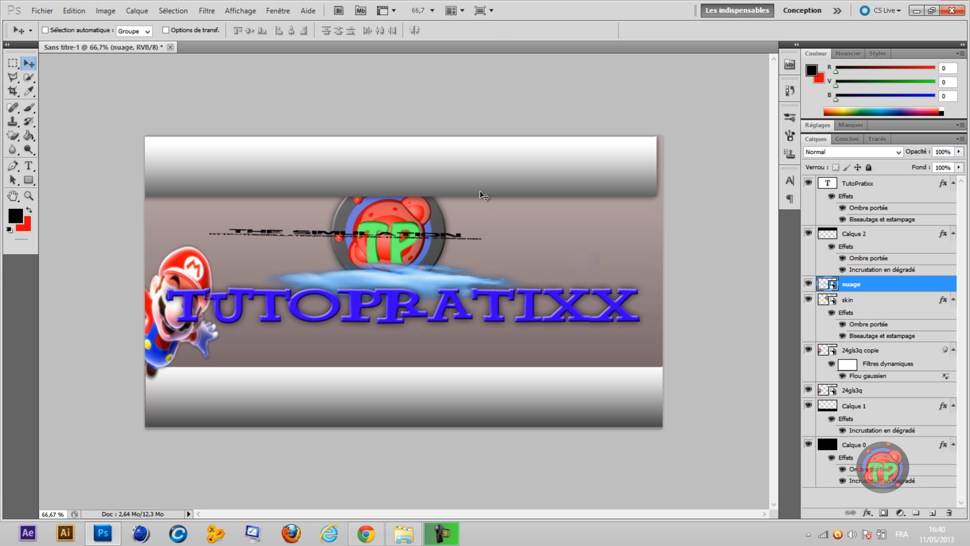
Transform the nuage layer again, resizing the cloud to about 6.6% height and repositioning it between the logo and the title.
{"action": "key", "text": "ctrl+t"}
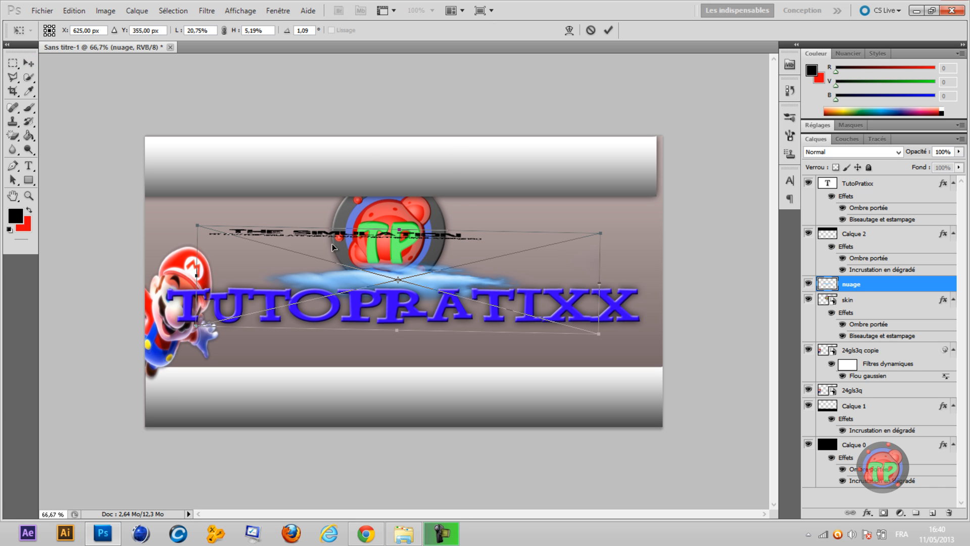
{"action": "left_click_drag", "start_coordinate": [400, 229], "coordinate": [406, 135]}
{"action": "left_click_drag", "start_coordinate": [416, 239], "coordinate": [410, 277]}
{"action": "left_click_drag", "start_coordinate": [387, 364], "coordinate": [388, 428]}
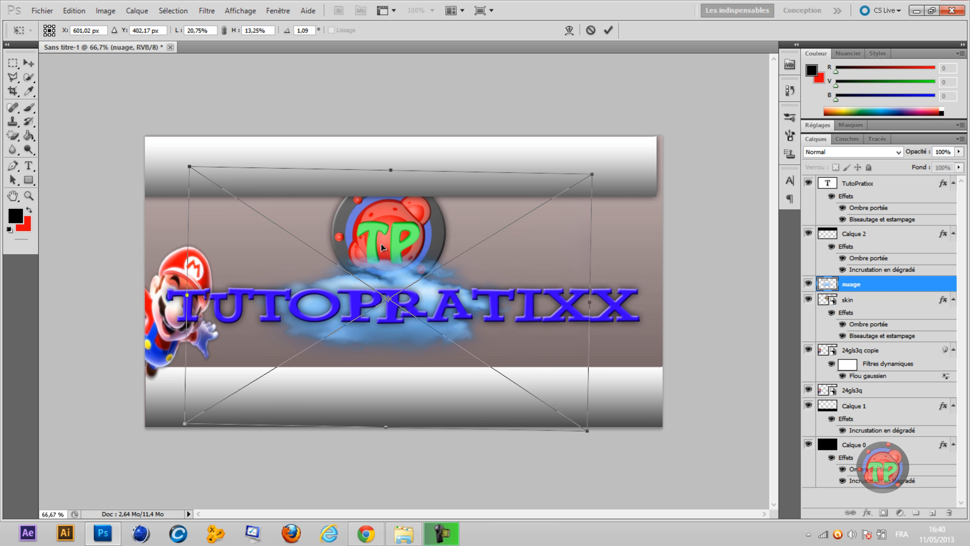
{"action": "mouse_move", "coordinate": [399, 253]}
{"action": "left_mouse_down"}
{"action": "mouse_move", "coordinate": [404, 337]}
{"action": "mouse_move", "coordinate": [432, 231]}
{"action": "mouse_move", "coordinate": [425, 258]}
{"action": "mouse_move", "coordinate": [412, 256]}
{"action": "left_mouse_up"}
{"action": "left_click_drag", "start_coordinate": [406, 438], "coordinate": [413, 306]}
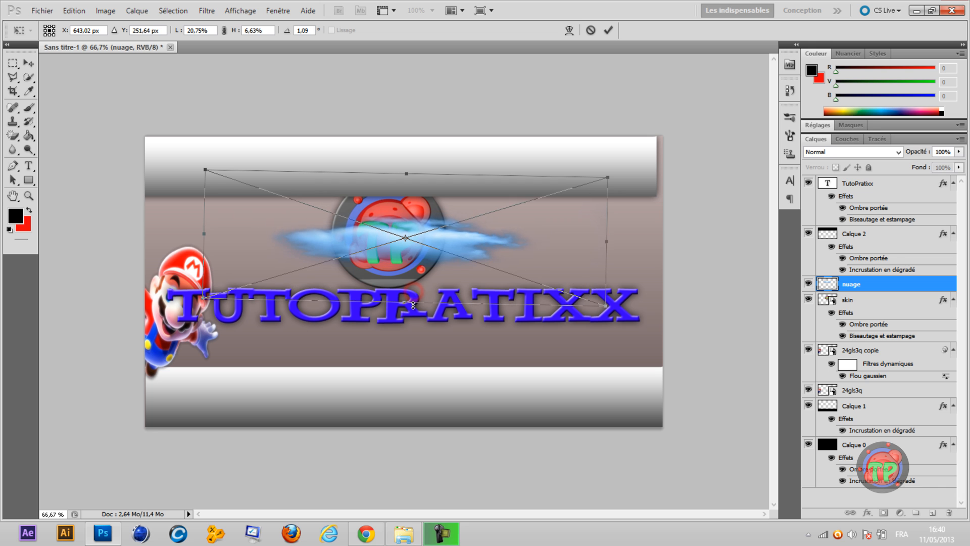
{"action": "left_click_drag", "start_coordinate": [416, 214], "coordinate": [403, 277]}
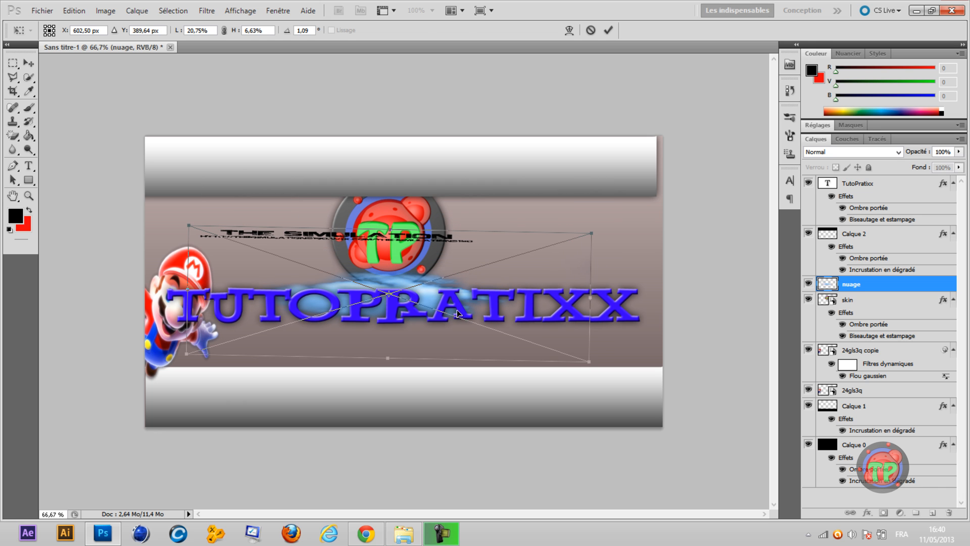
{"action": "left_click_drag", "start_coordinate": [489, 259], "coordinate": [498, 247]}
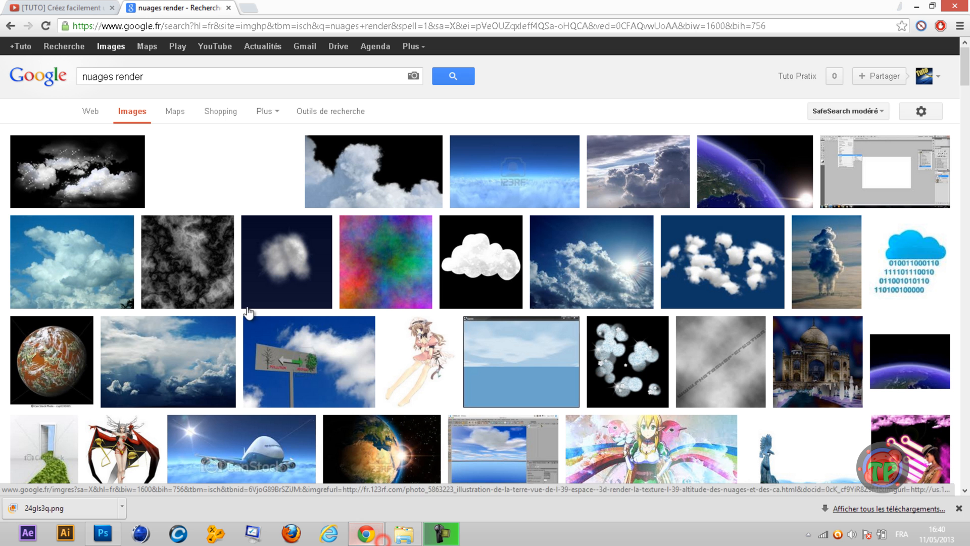
Switch to Chrome, search Google Images for "photo nuage renders png" and look through the results for a cloud render.
{"action": "left_click", "coordinate": [366, 533]}
{"action": "triple_click", "coordinate": [233, 82]}
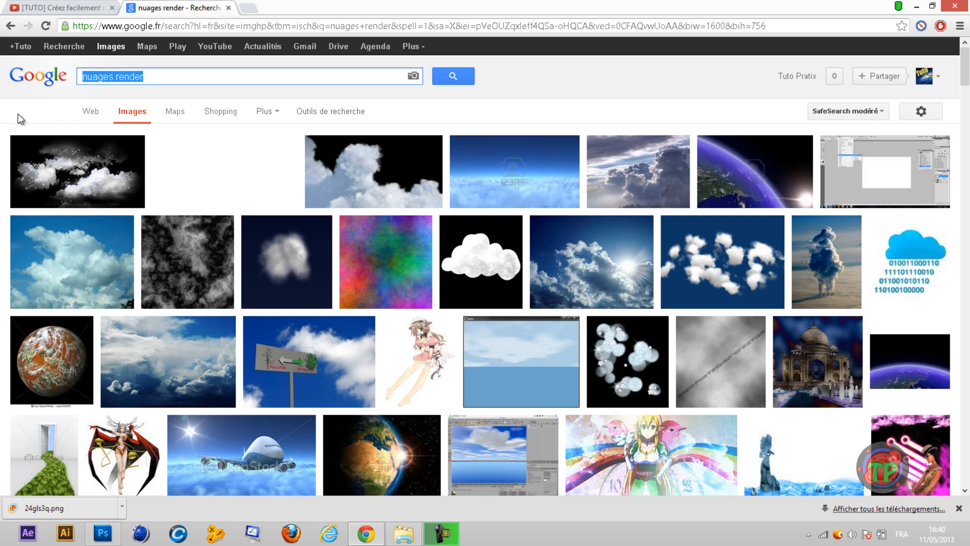
{"action": "type", "text": "photo"}
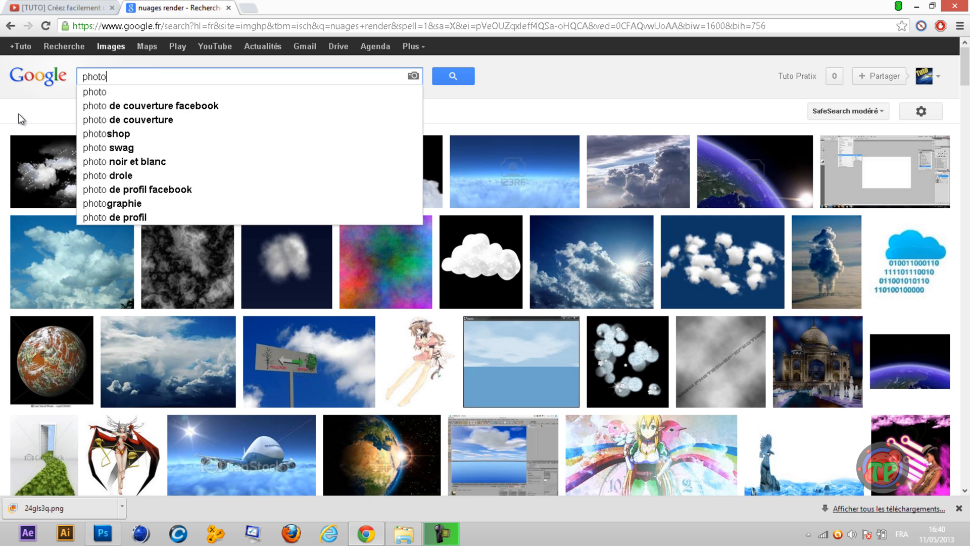
{"action": "type", "text": " nua"}
{"action": "type", "text": "ge "}
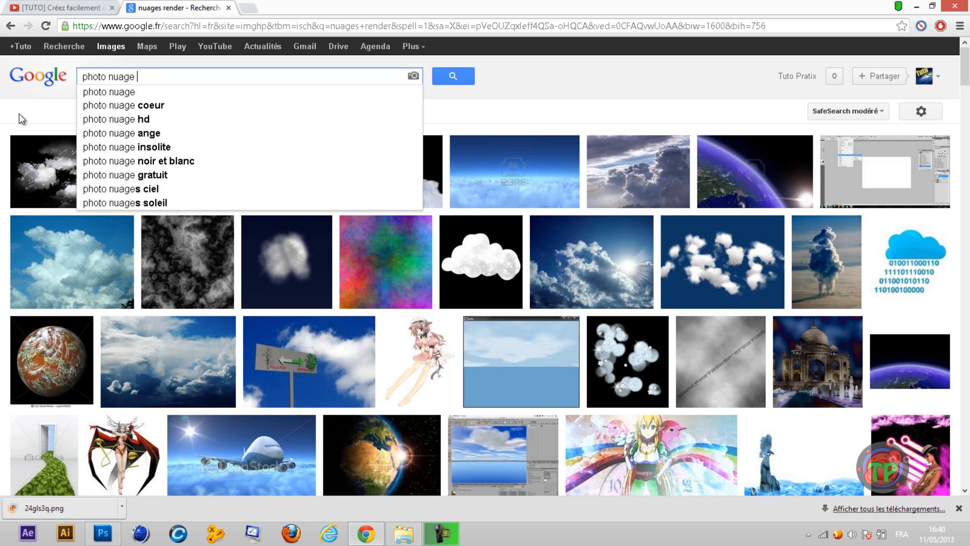
{"action": "type", "text": "renders"}
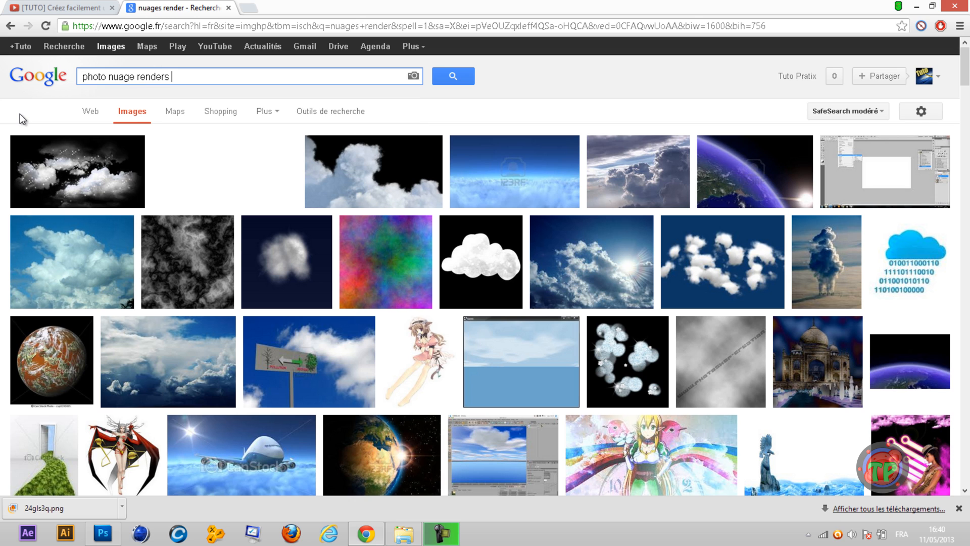
{"action": "type", "text": " png"}
{"action": "key", "text": "Return"}
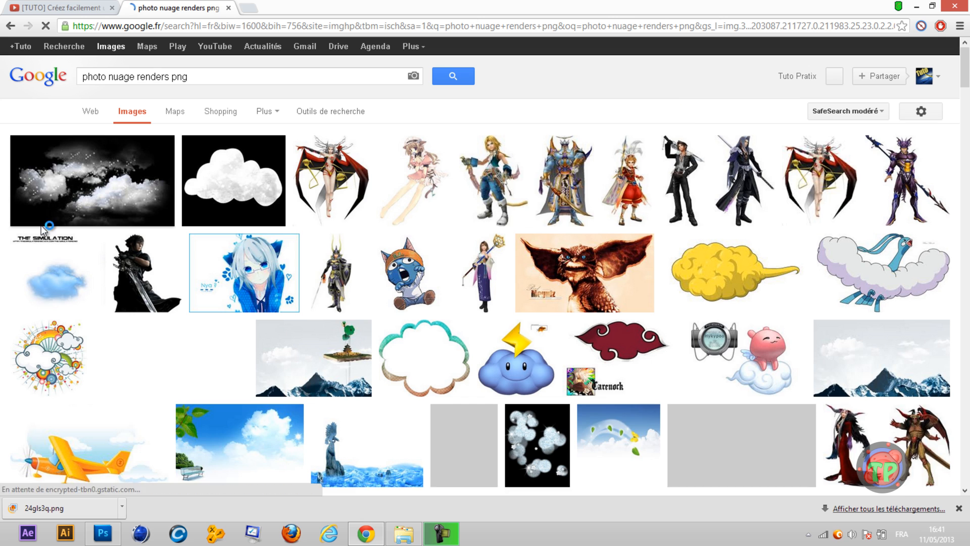
{"action": "scroll", "coordinate": [545, 196], "scroll_direction": "down", "scroll_amount": 2}
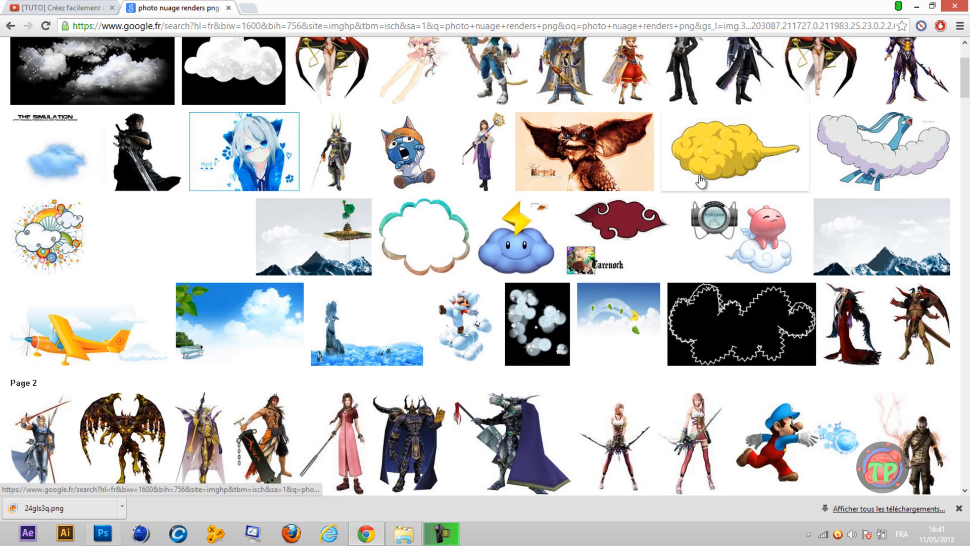
{"action": "scroll", "coordinate": [692, 203], "scroll_direction": "down", "scroll_amount": 2}
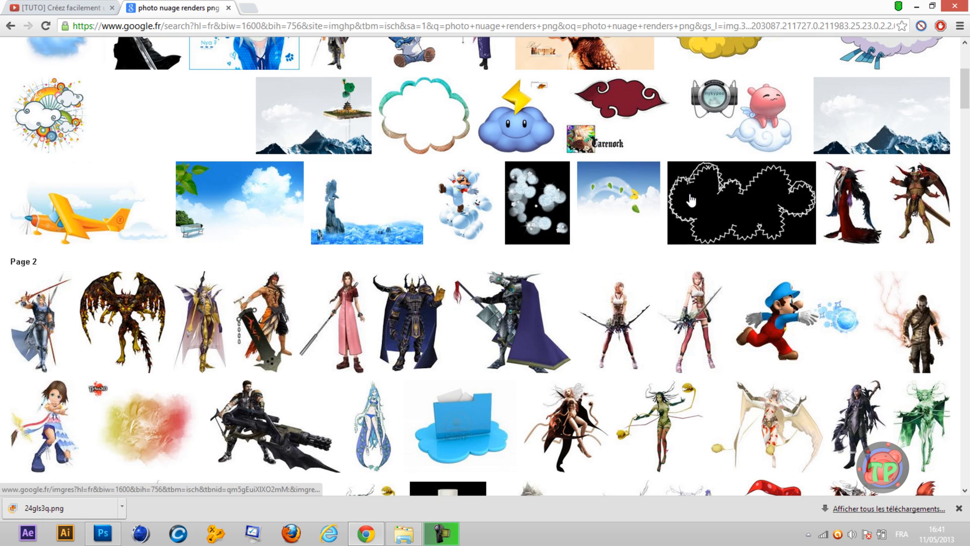
{"action": "scroll", "coordinate": [238, 282], "scroll_direction": "up", "scroll_amount": 4}
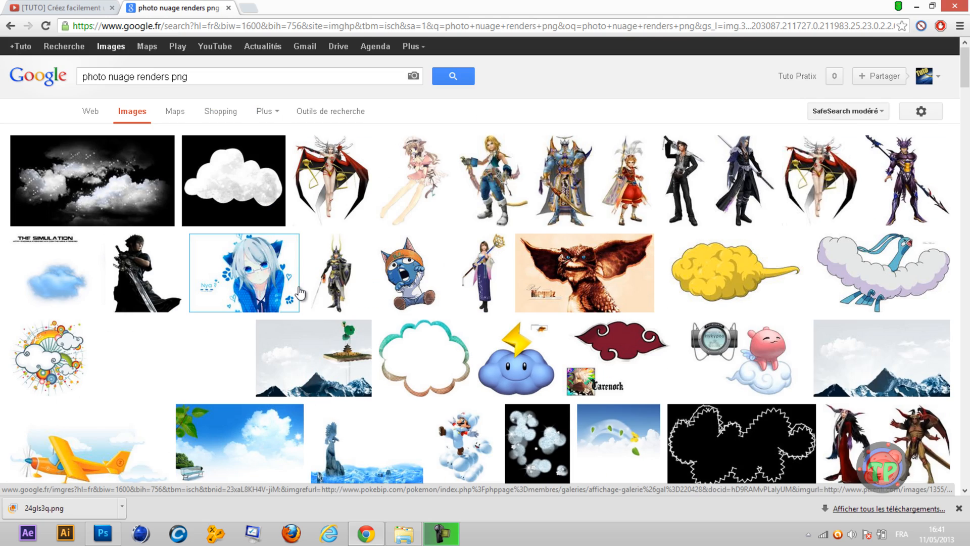
{"action": "scroll", "coordinate": [301, 293], "scroll_direction": "down", "scroll_amount": 10}
{"action": "scroll", "coordinate": [303, 303], "scroll_direction": "up", "scroll_amount": 10}
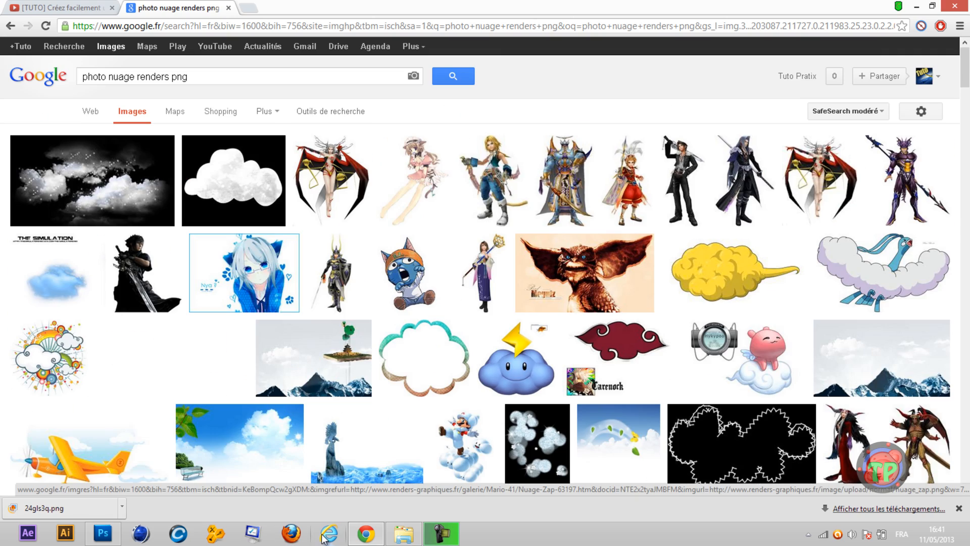
Return to Photoshop, commit the pending cloud transform and delete the nuage layer.
{"action": "left_click", "coordinate": [103, 533]}
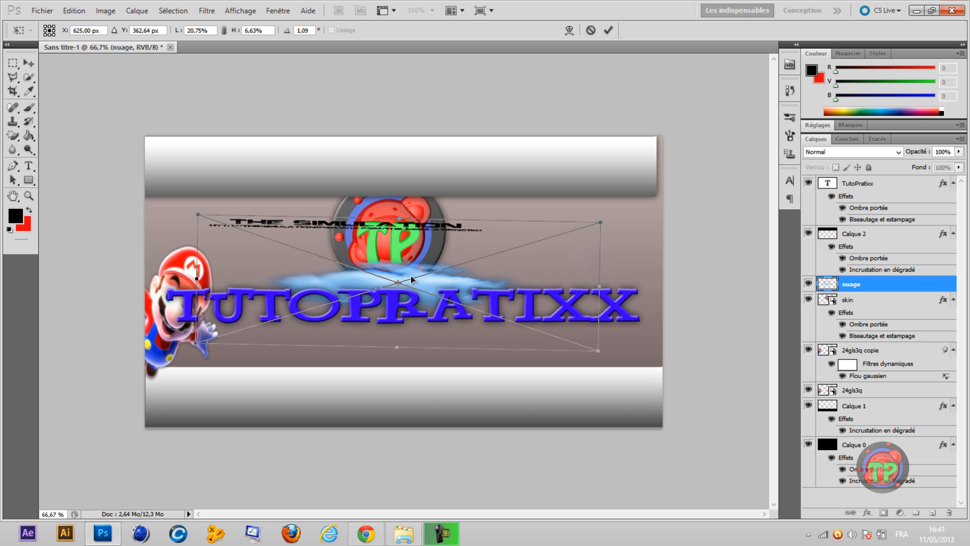
{"action": "key", "text": "Return"}
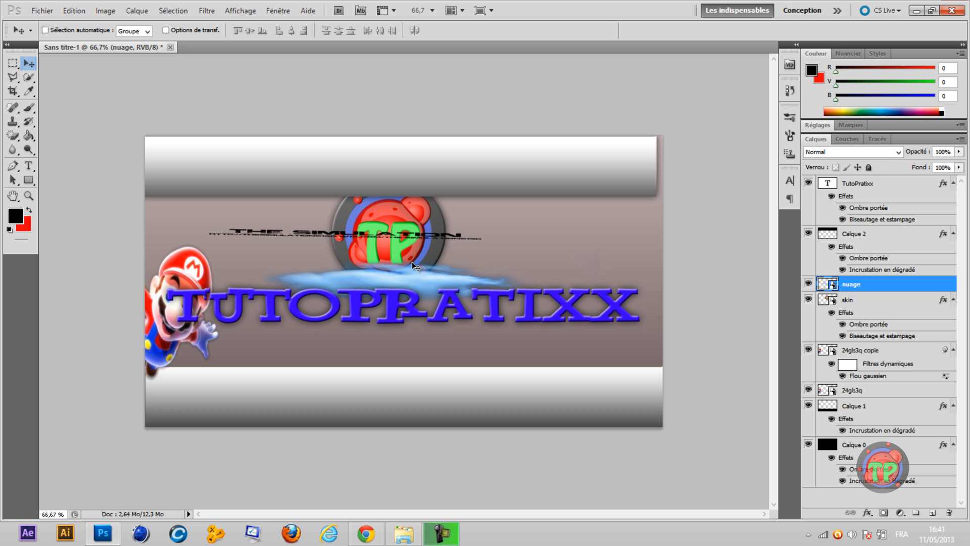
{"action": "key", "text": "ctrl+t"}
{"action": "key", "text": "Return"}
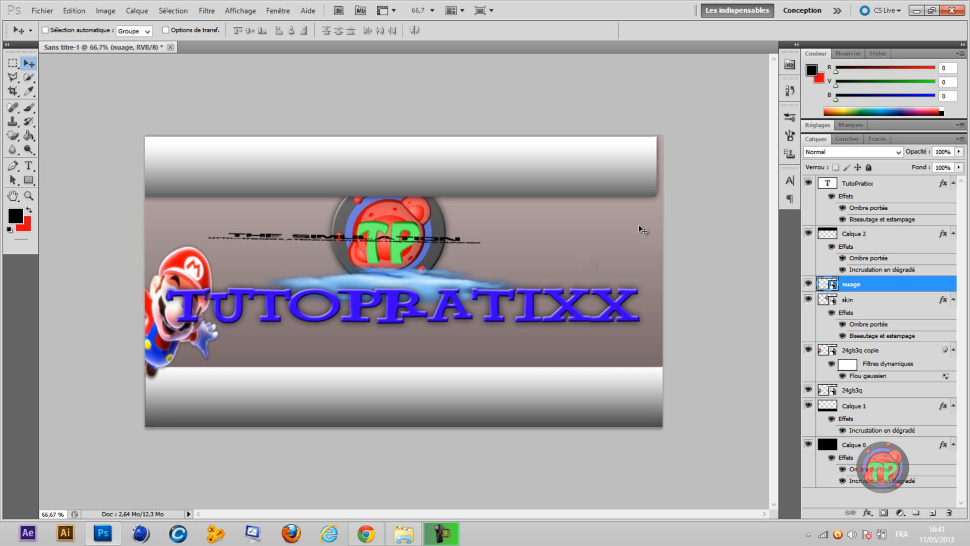
{"action": "key", "text": "Delete"}
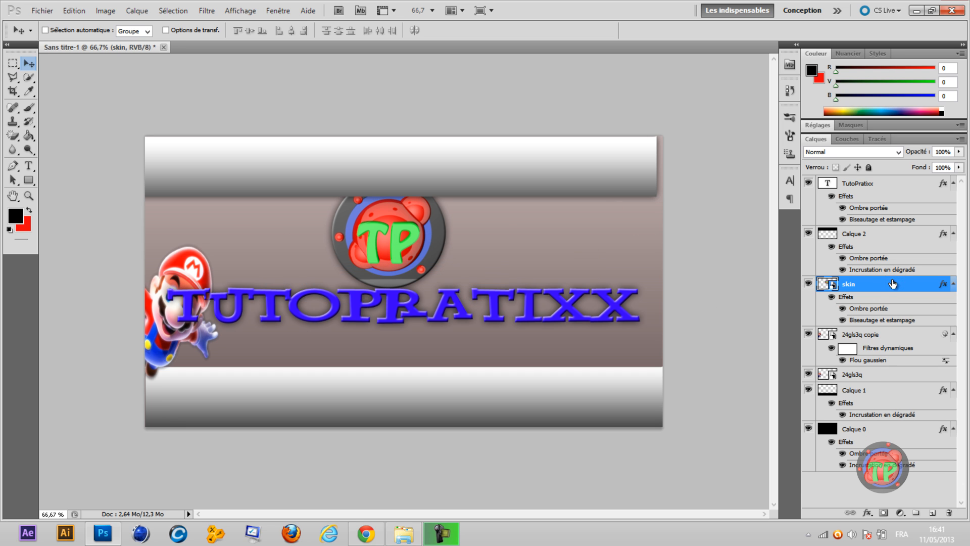
Import the 614ff55b water-splash image from the Background folder, position it slightly left of the canvas centre and commit the placement.
{"action": "left_click", "coordinate": [42, 10]}
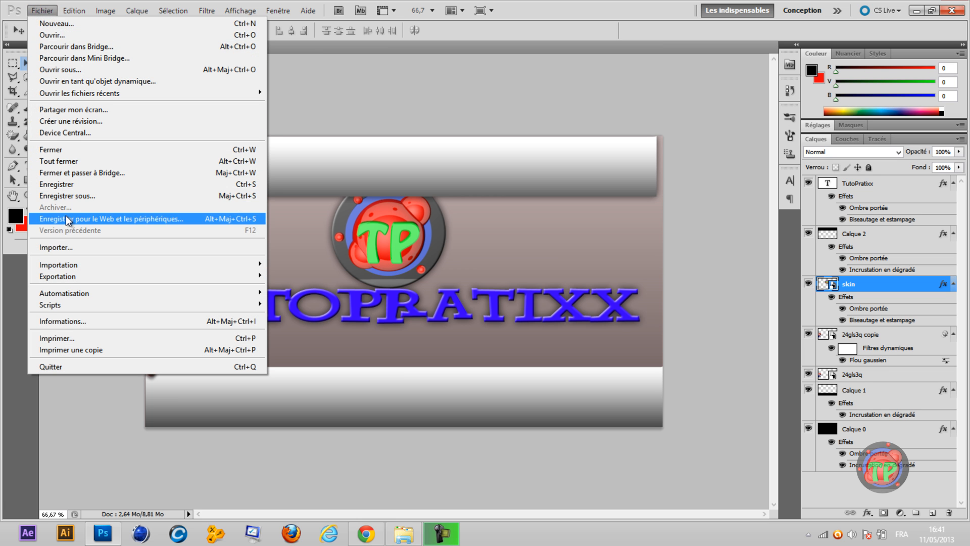
{"action": "left_click", "coordinate": [73, 247]}
{"action": "left_click", "coordinate": [299, 101]}
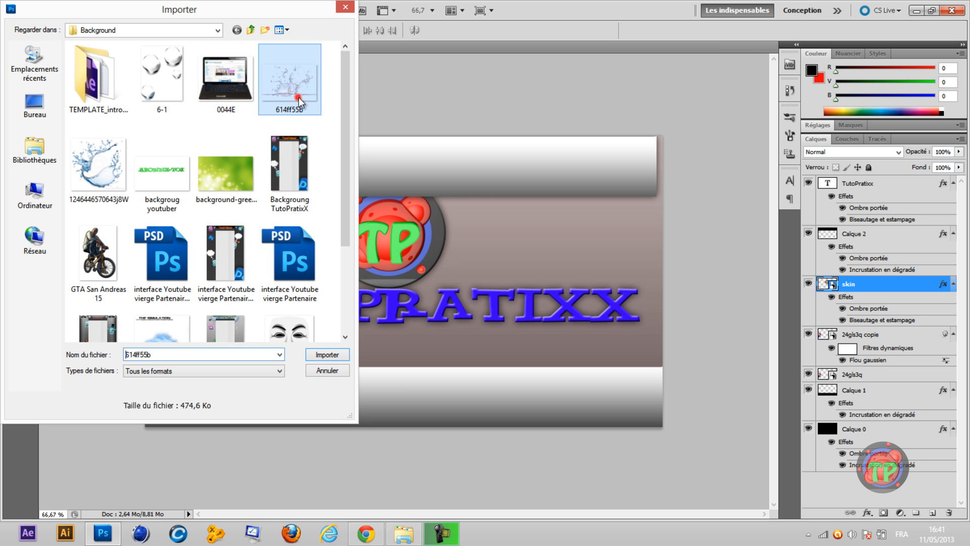
{"action": "left_click", "coordinate": [338, 354]}
{"action": "left_click_drag", "start_coordinate": [424, 322], "coordinate": [393, 371]}
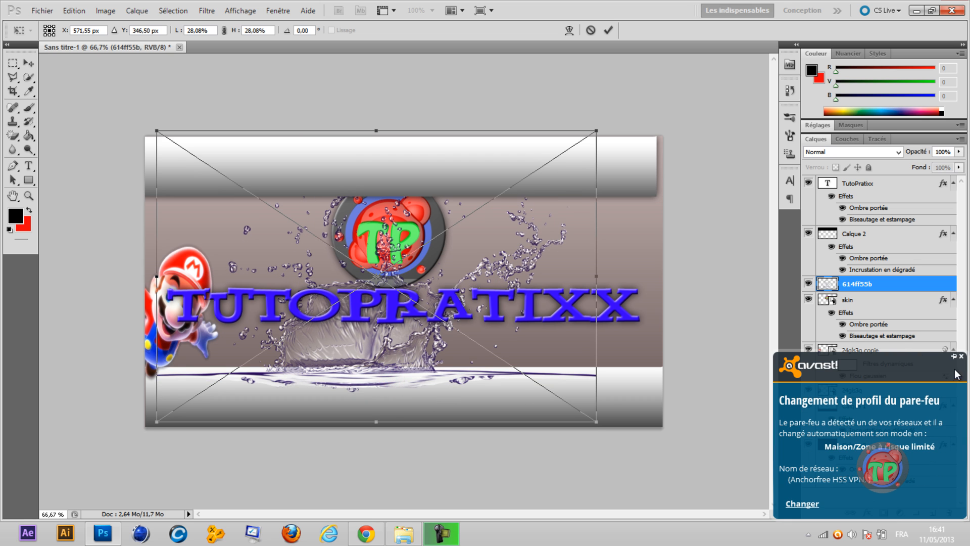
{"action": "left_click", "coordinate": [962, 358]}
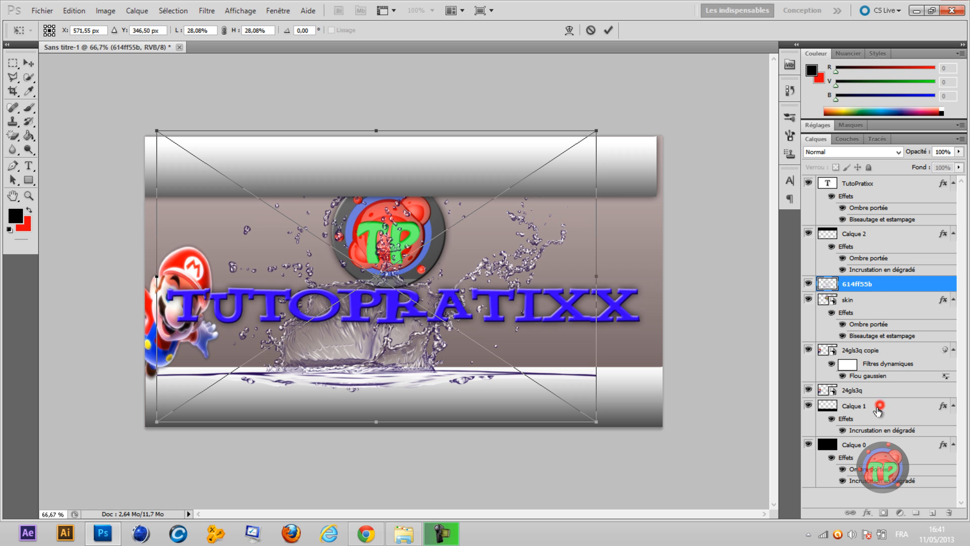
{"action": "left_click", "coordinate": [894, 290]}
{"action": "left_click", "coordinate": [609, 30]}
Move the 614ff55b layer directly beneath Calque 1, then widen the splash to about 30.5% and shift it up behind the logo and title.
{"action": "left_click_drag", "start_coordinate": [882, 280], "coordinate": [893, 430]}
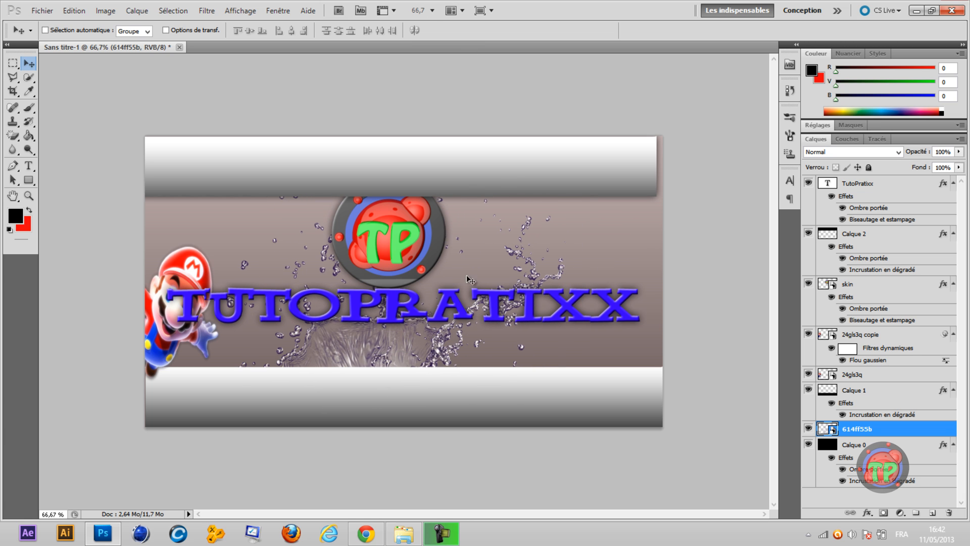
{"action": "key", "text": "ctrl+t"}
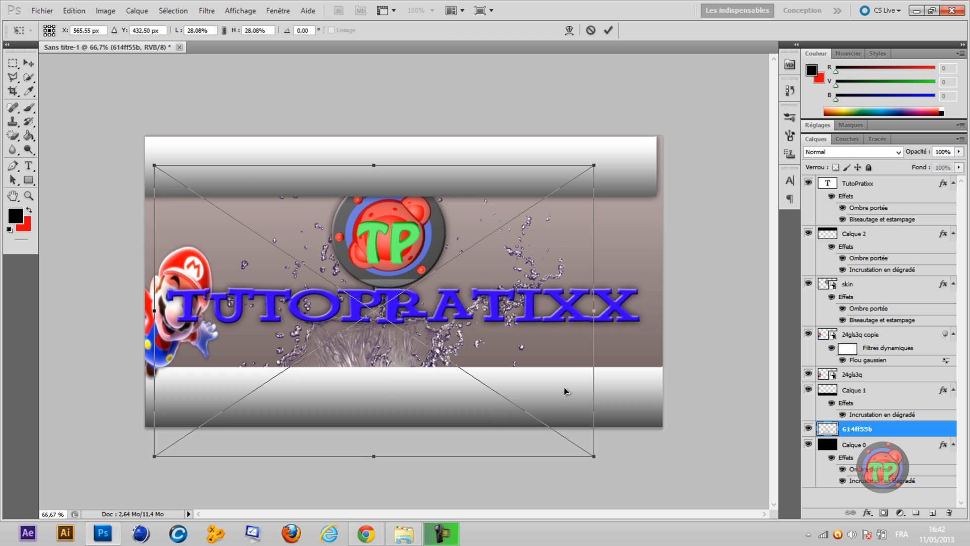
{"action": "left_click_drag", "start_coordinate": [594, 313], "coordinate": [631, 313]}
{"action": "left_click_drag", "start_coordinate": [463, 382], "coordinate": [453, 352]}
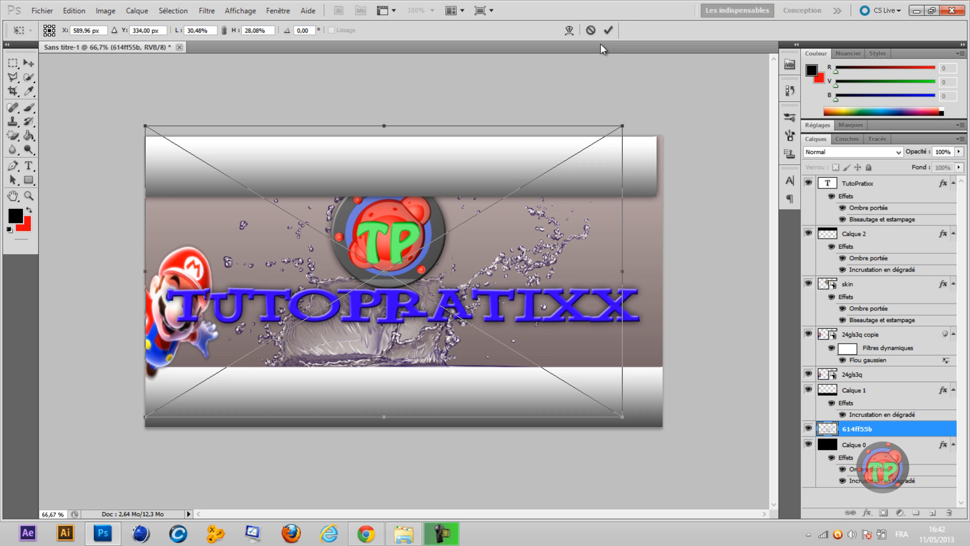
{"action": "left_click", "coordinate": [608, 31]}
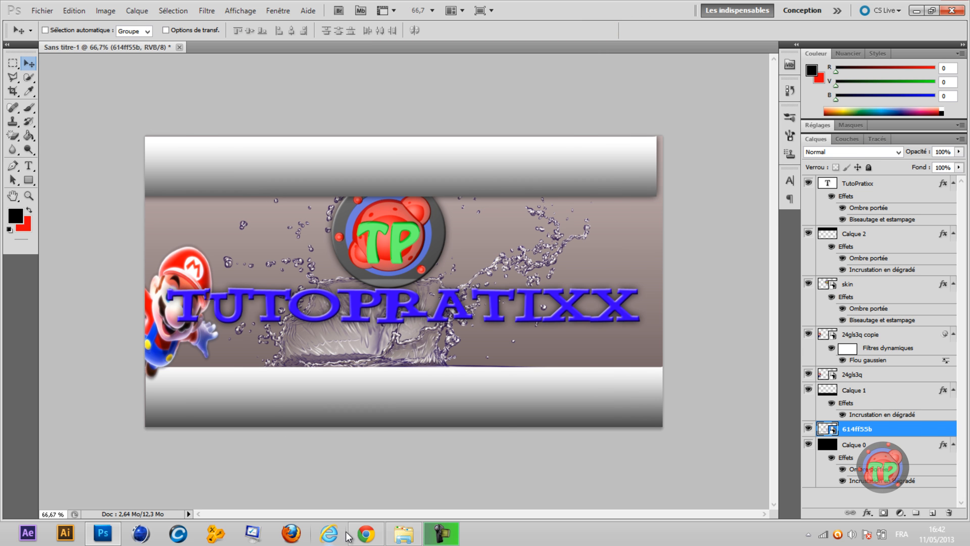
Switch to Chrome and search Google Images for "éclaboussement eau renders png", using the suggested spelling correction.
{"action": "left_click", "coordinate": [366, 533]}
{"action": "triple_click", "coordinate": [234, 81]}
{"action": "left_click_drag", "start_coordinate": [202, 79], "coordinate": [167, 76]}
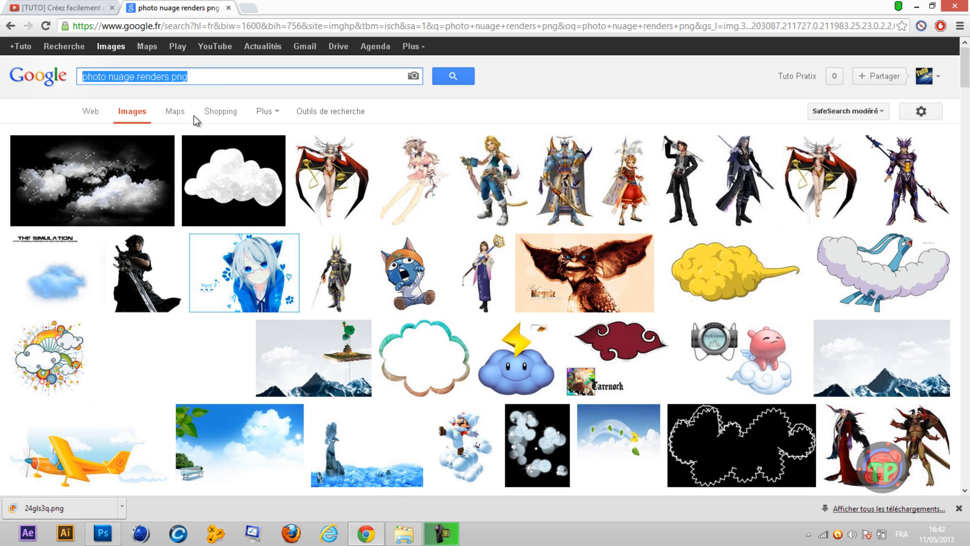
{"action": "type", "text": "éclab ou"}
{"action": "key", "text": "BackSpace"}
{"action": "key", "text": "BackSpace"}
{"action": "key", "text": "BackSpace"}
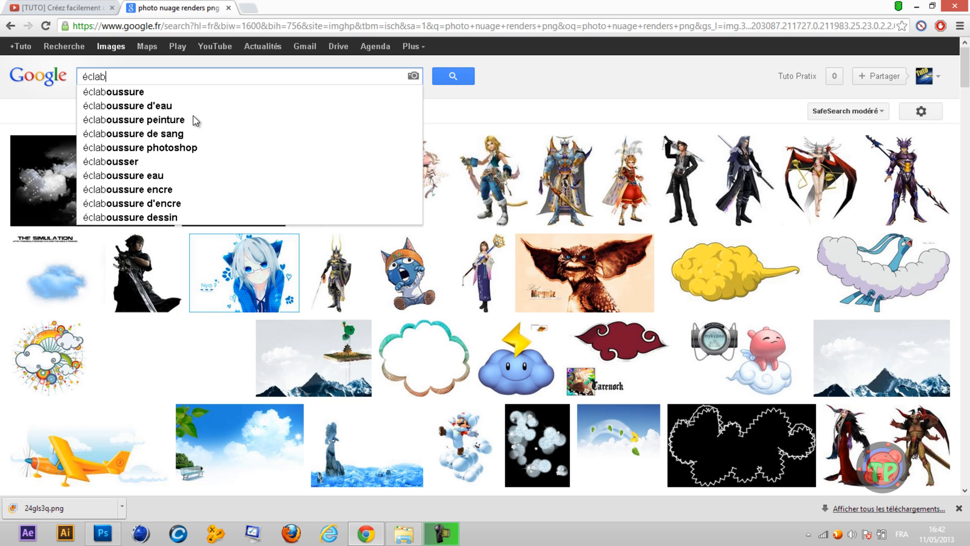
{"action": "type", "text": "ouss"}
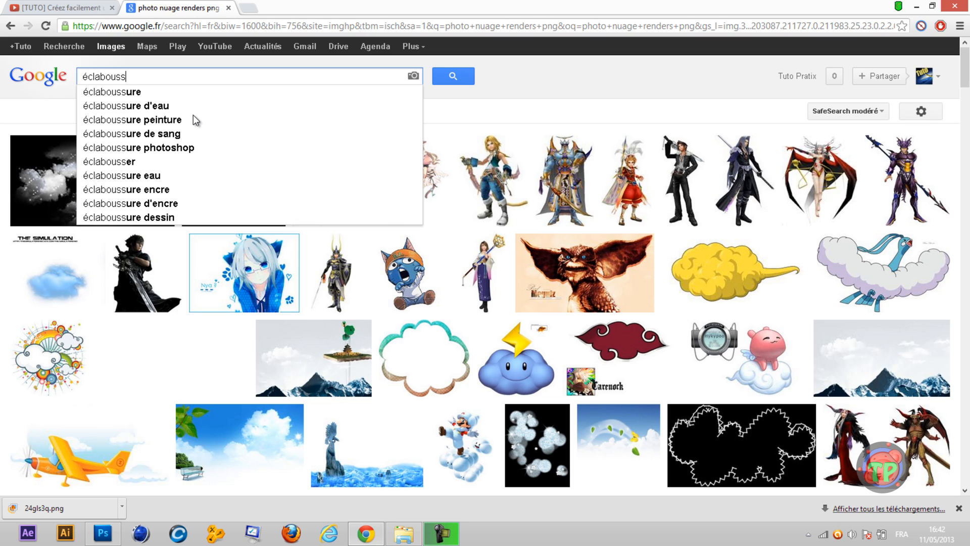
{"action": "type", "text": "e"}
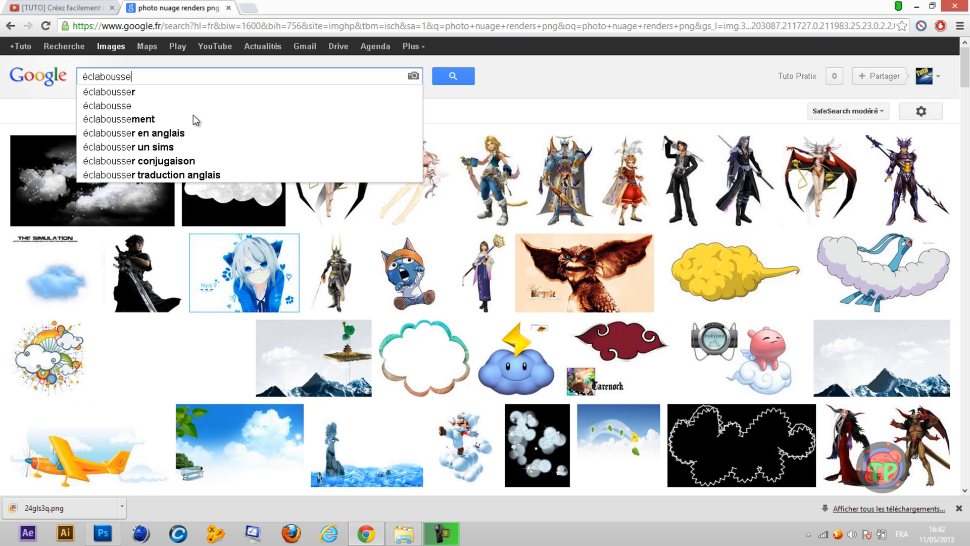
{"action": "type", "text": "ment "}
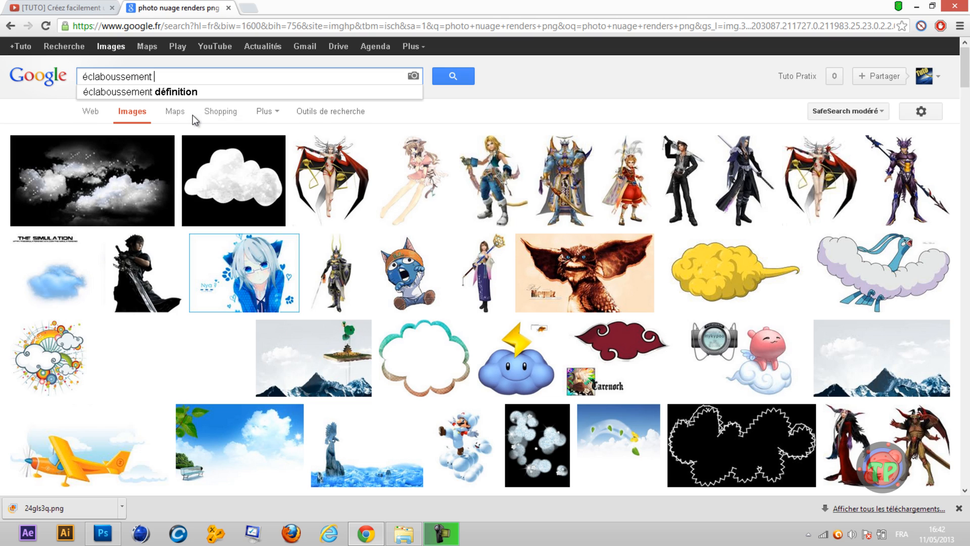
{"action": "type", "text": "eau ren"}
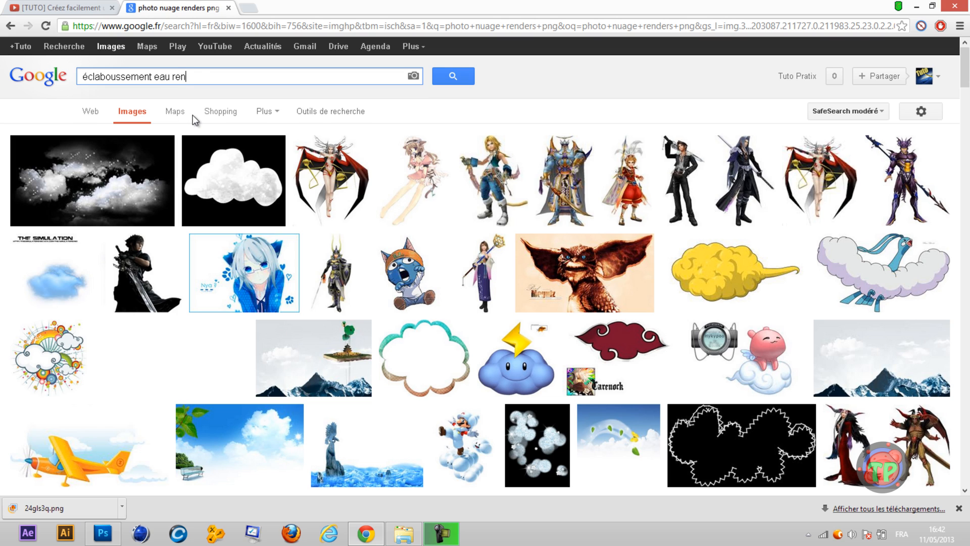
{"action": "type", "text": "deers png"}
{"action": "key", "text": "Return"}
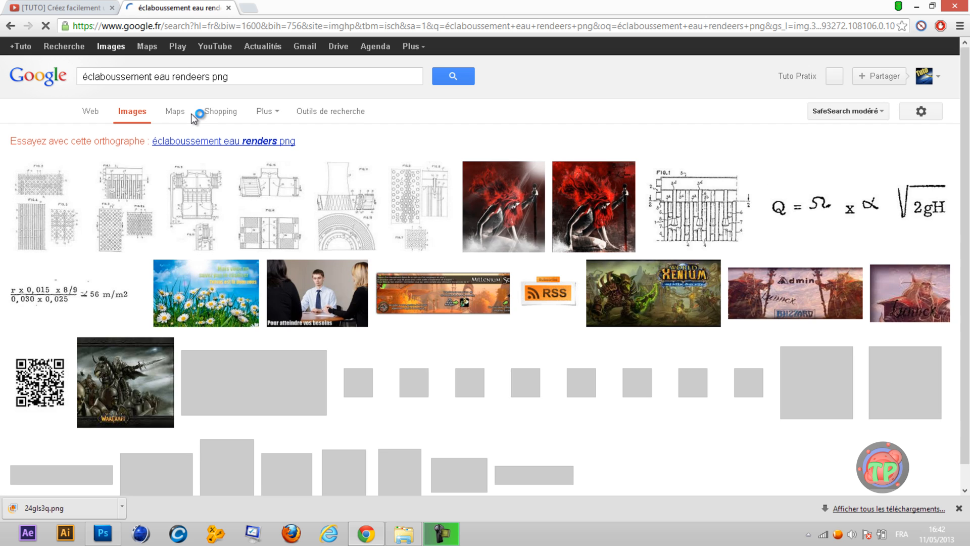
{"action": "left_click", "coordinate": [218, 141]}
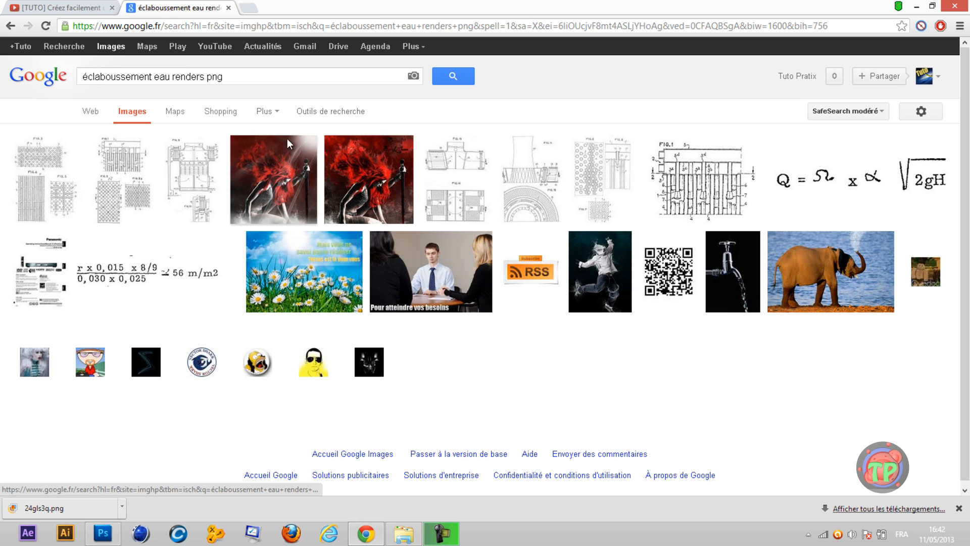
Clear the water-splash search query and minimise Chrome to return to Photoshop.
{"action": "left_click", "coordinate": [263, 81]}
{"action": "key", "text": "ctrl+a"}
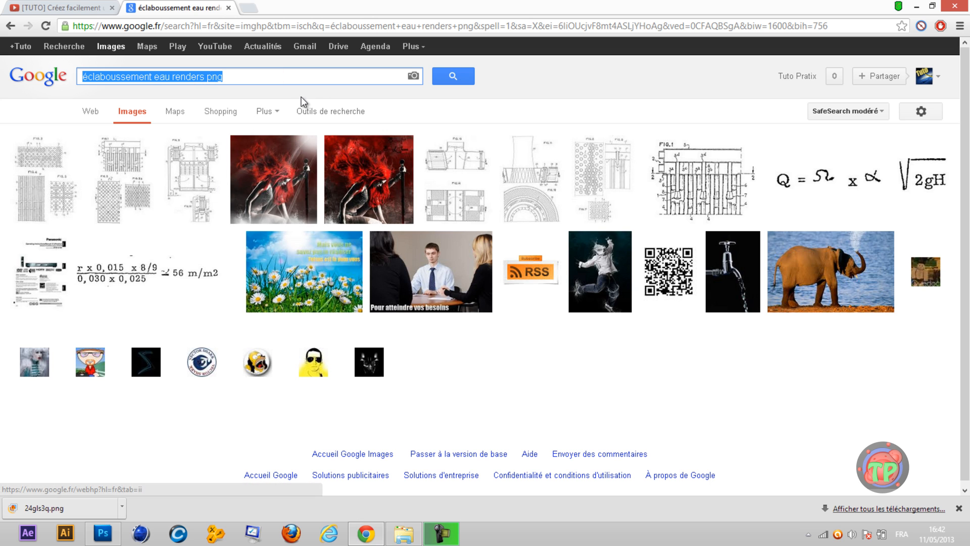
{"action": "key", "text": "BackSpace"}
{"action": "left_click", "coordinate": [924, 7]}
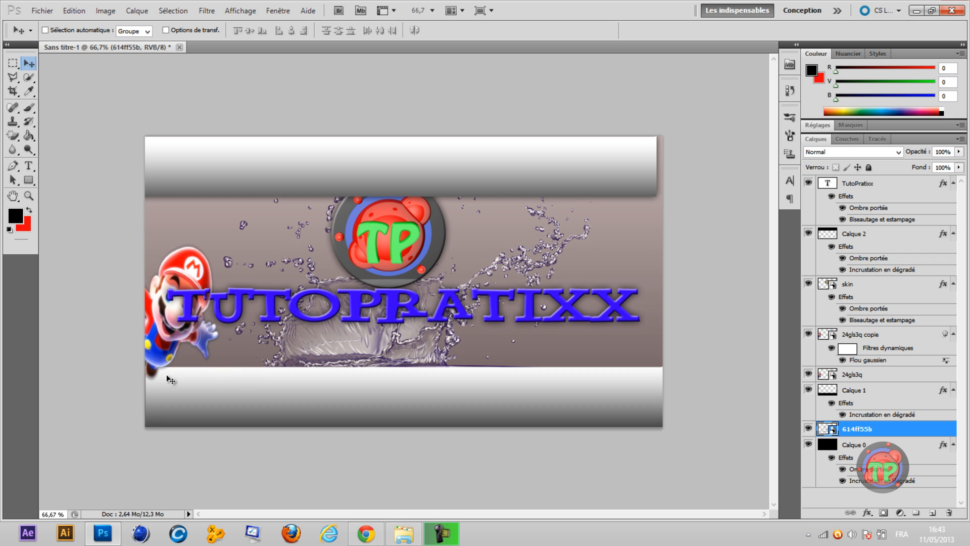
{"action": "left_click", "coordinate": [42, 10]}
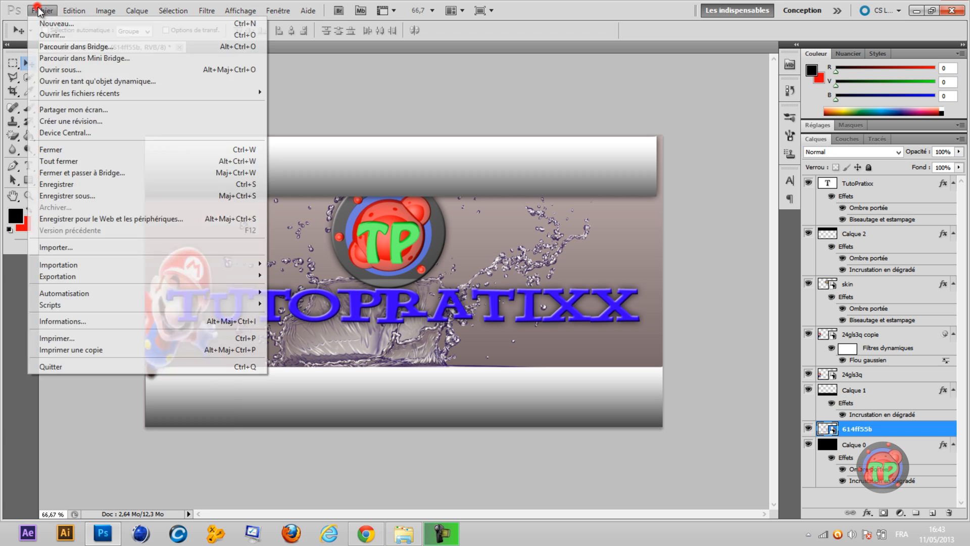
{"action": "left_click", "coordinate": [89, 195]}
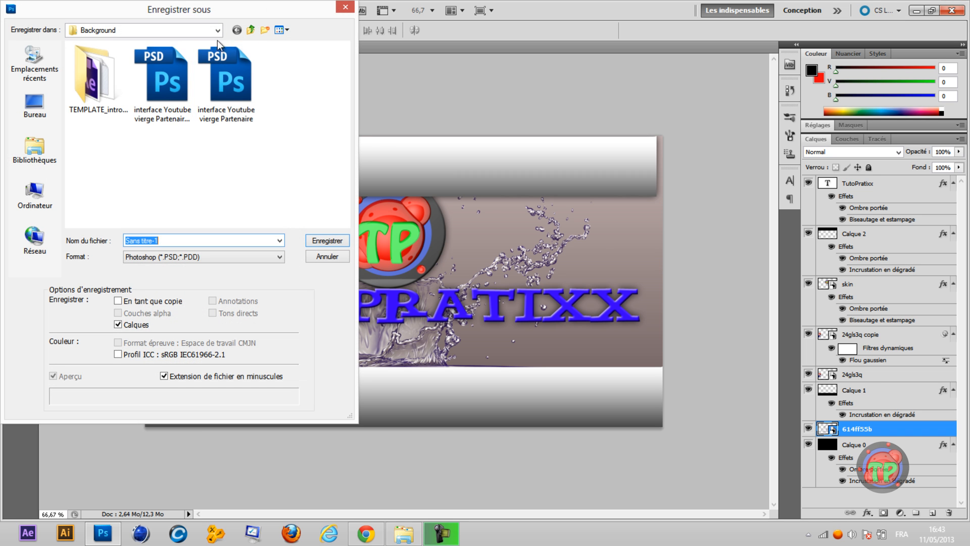
{"action": "left_click_drag", "start_coordinate": [420, 96], "coordinate": [460, 280]}
{"action": "left_click_drag", "start_coordinate": [465, 202], "coordinate": [468, 103]}
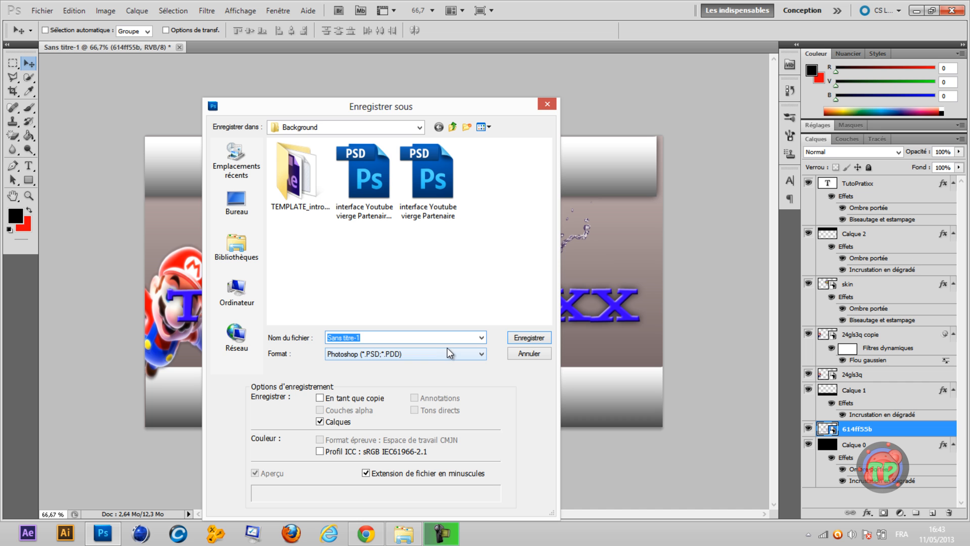
{"action": "left_click", "coordinate": [526, 355]}
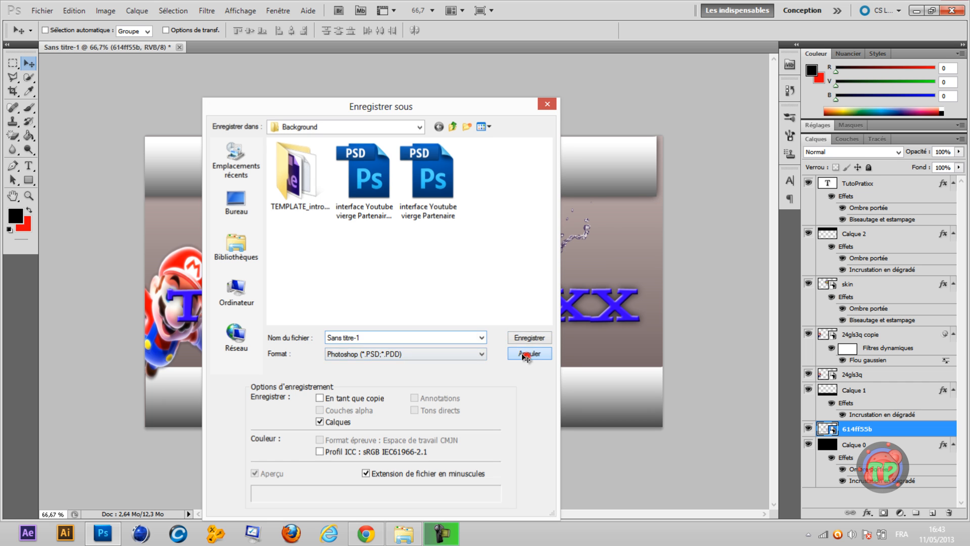
Save the image as Sans titre-1.jpg in JPEG format in the Background folder, with quality 10 (Maximum) and the standard baseline format.
{"action": "left_click", "coordinate": [38, 10]}
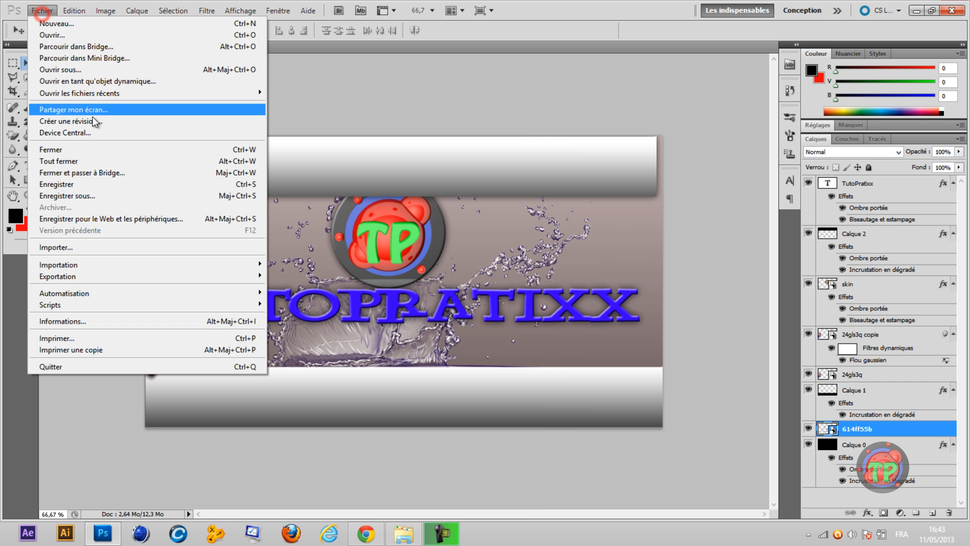
{"action": "left_click", "coordinate": [99, 195]}
{"action": "left_click", "coordinate": [420, 354]}
{"action": "left_click", "coordinate": [420, 354]}
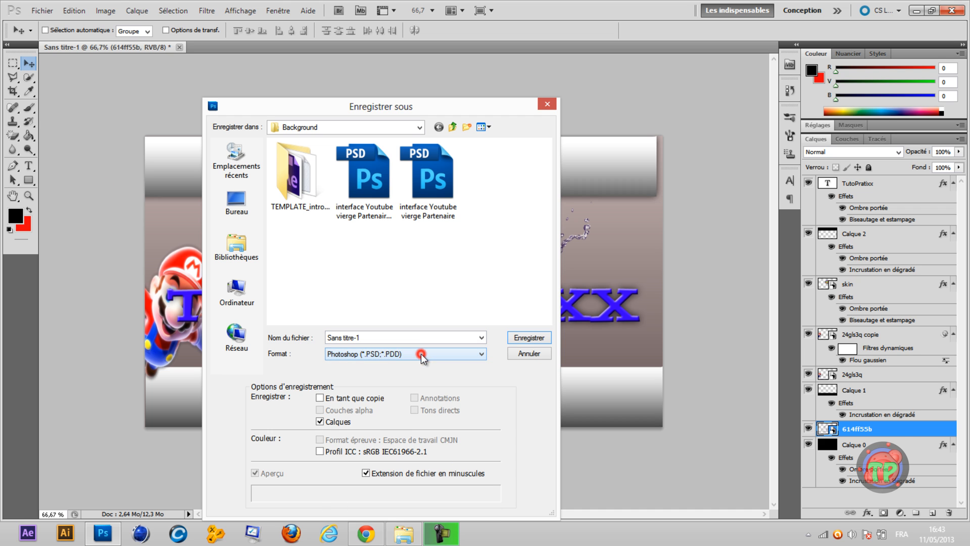
{"action": "left_click", "coordinate": [349, 353]}
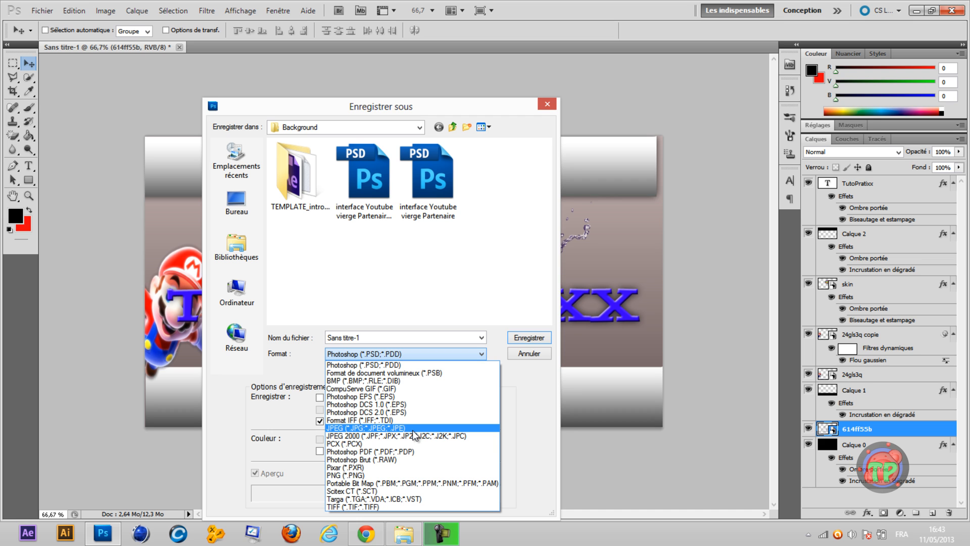
{"action": "left_click", "coordinate": [413, 429]}
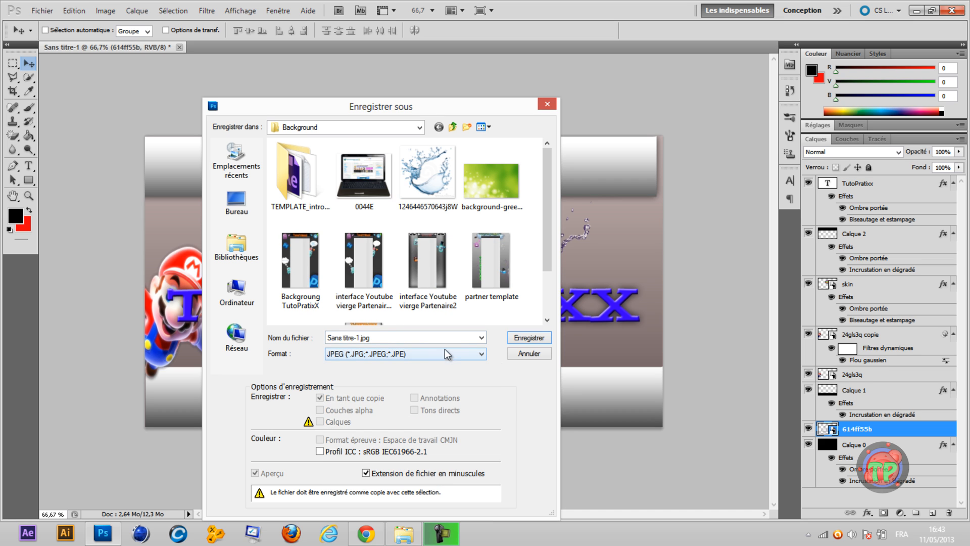
{"action": "left_click", "coordinate": [376, 337]}
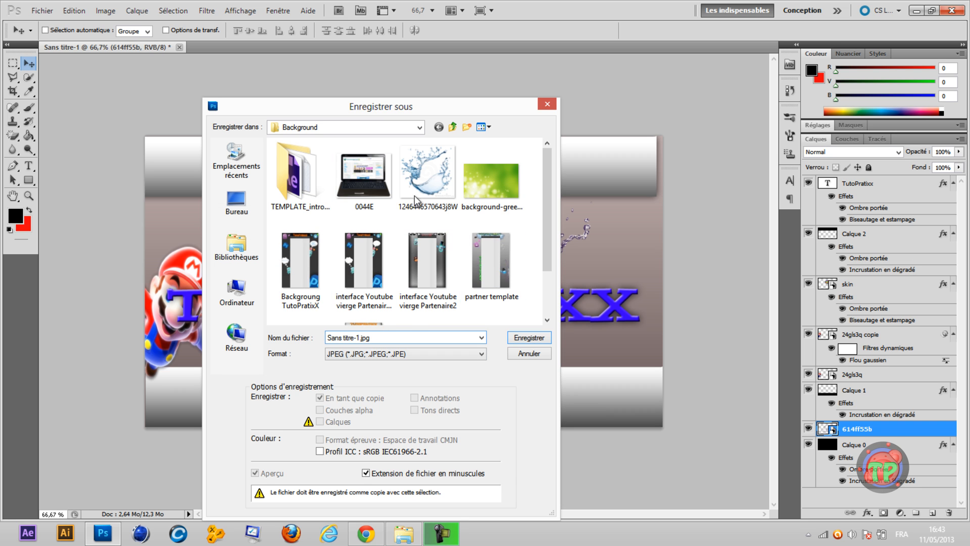
{"action": "left_click", "coordinate": [522, 337]}
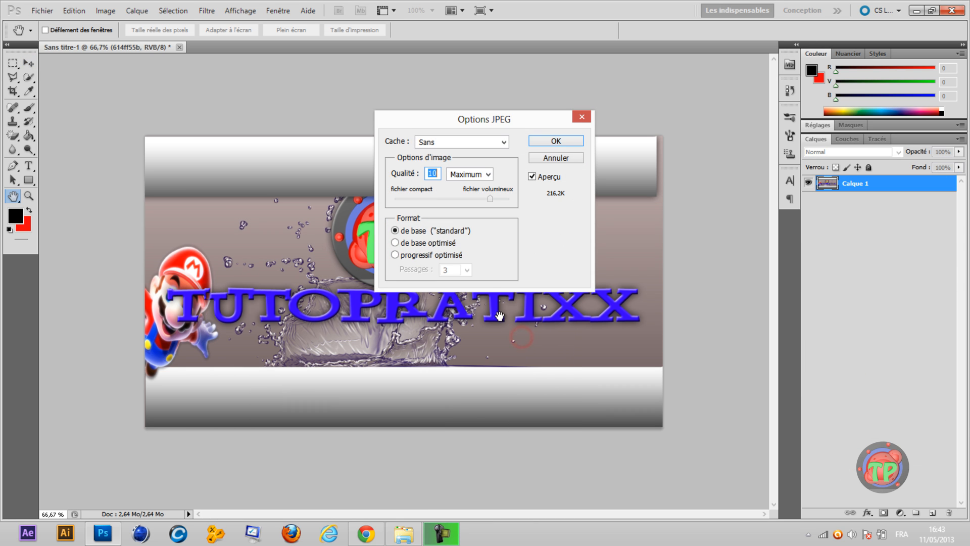
{"action": "left_click", "coordinate": [550, 141]}
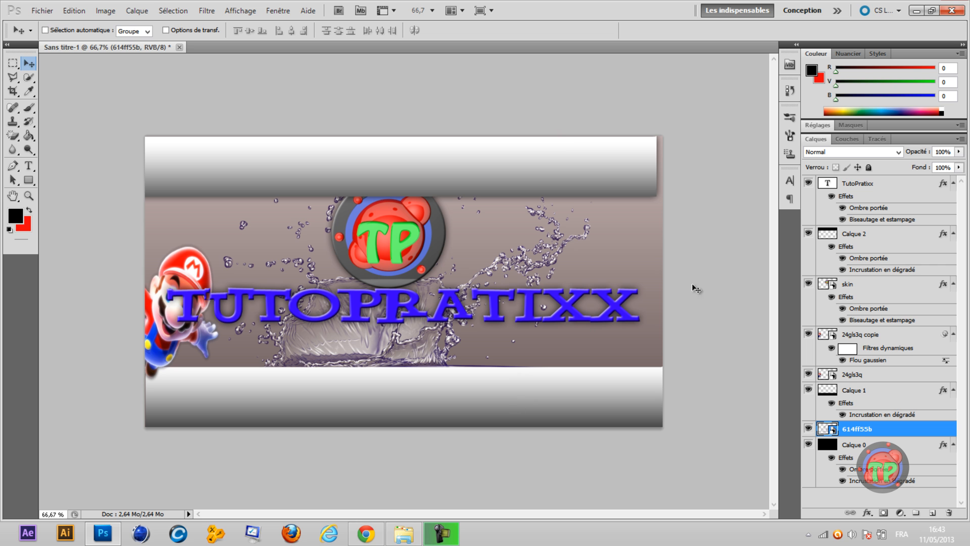
Minimise Photoshop and view the Background folder inside Graphic tutopratixx on drive C: in a smaller File Explorer window.
{"action": "left_click", "coordinate": [917, 10]}
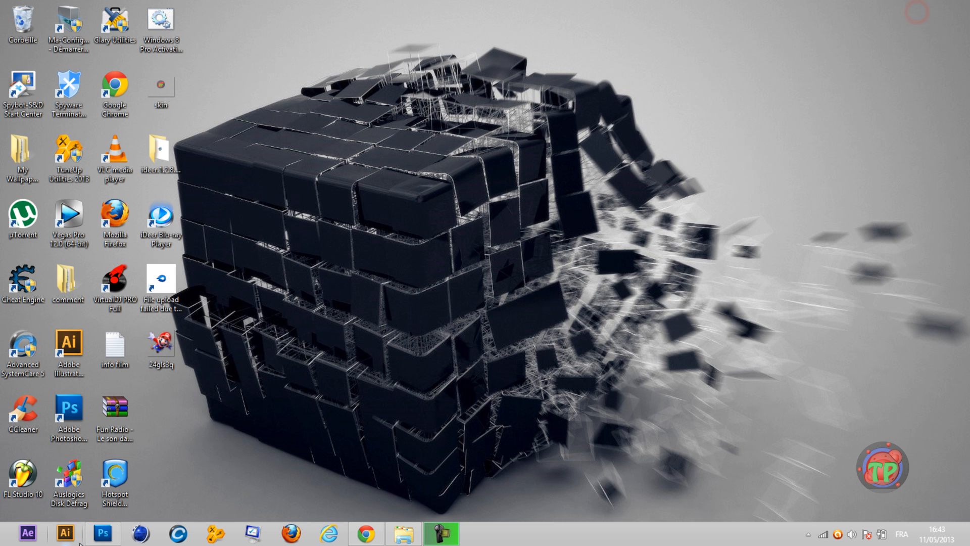
{"action": "left_click", "coordinate": [403, 533]}
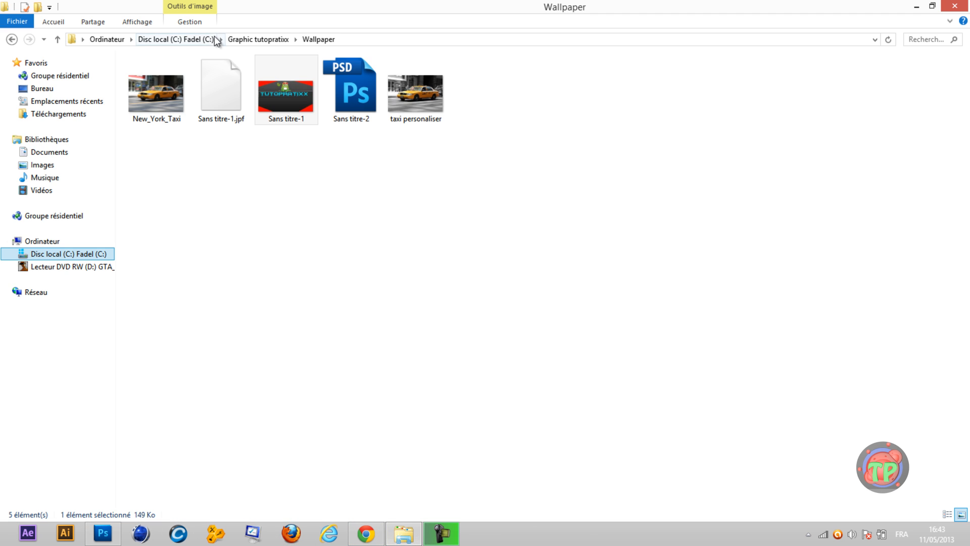
{"action": "left_click", "coordinate": [44, 255]}
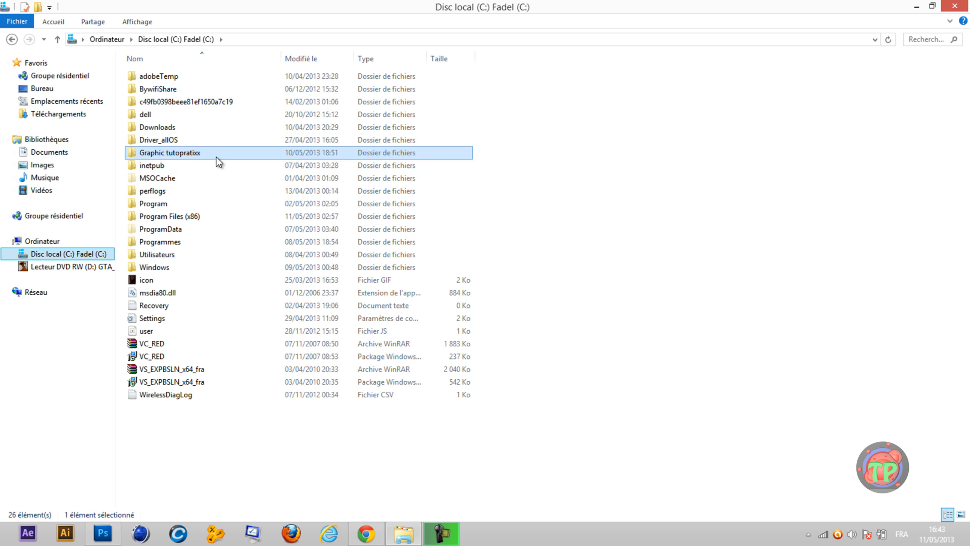
{"action": "double_click", "coordinate": [216, 158]}
{"action": "double_click", "coordinate": [197, 76]}
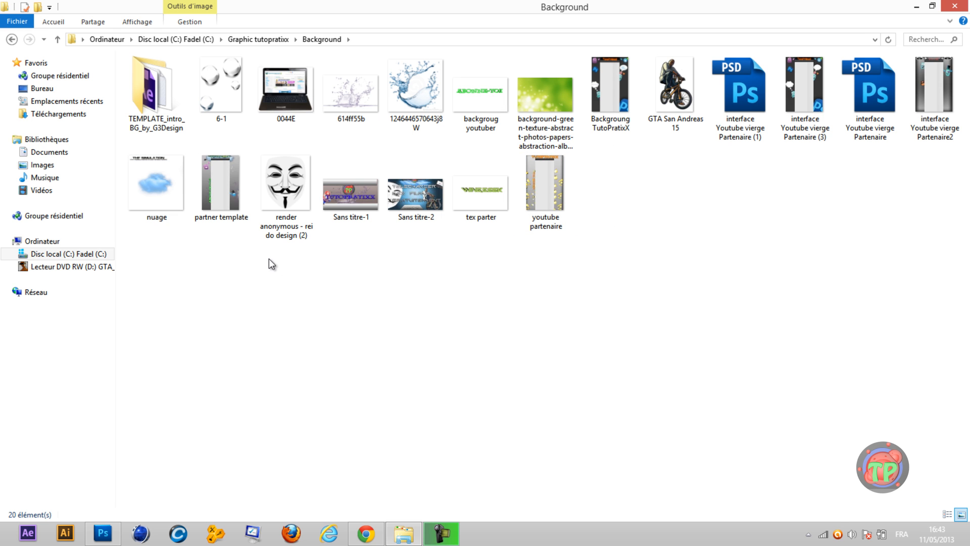
{"action": "left_click_drag", "start_coordinate": [417, 6], "coordinate": [518, 104]}
Return to Photoshop and save a JPEG copy named Sans titre-1.jpg to the desktop (Bureau), accepting the JPEG options.
{"action": "left_click", "coordinate": [114, 534]}
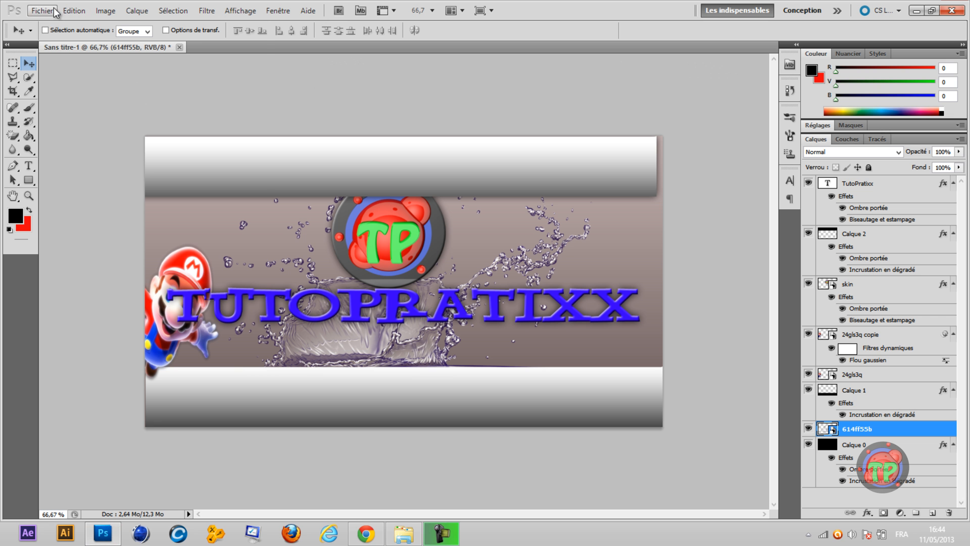
{"action": "left_click", "coordinate": [44, 10]}
{"action": "left_click", "coordinate": [114, 197]}
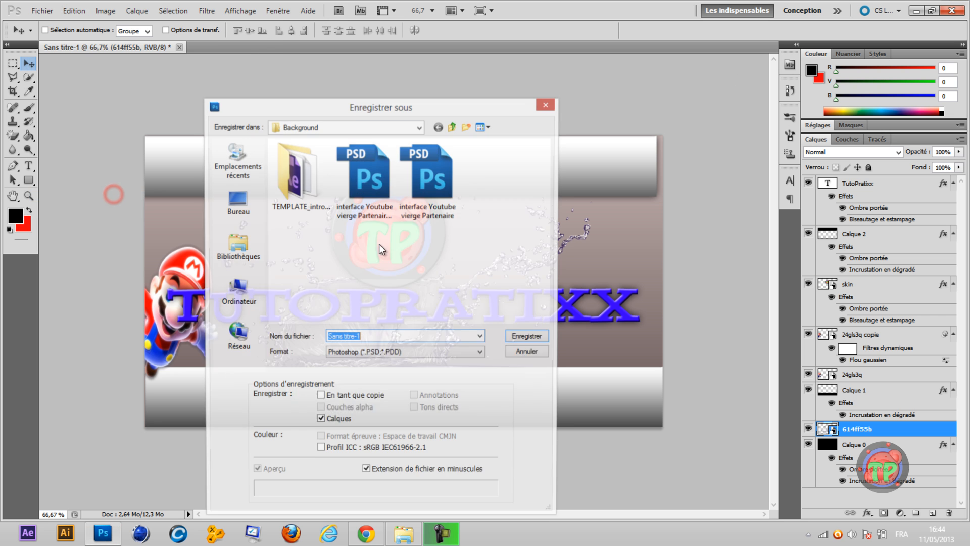
{"action": "left_click", "coordinate": [429, 353]}
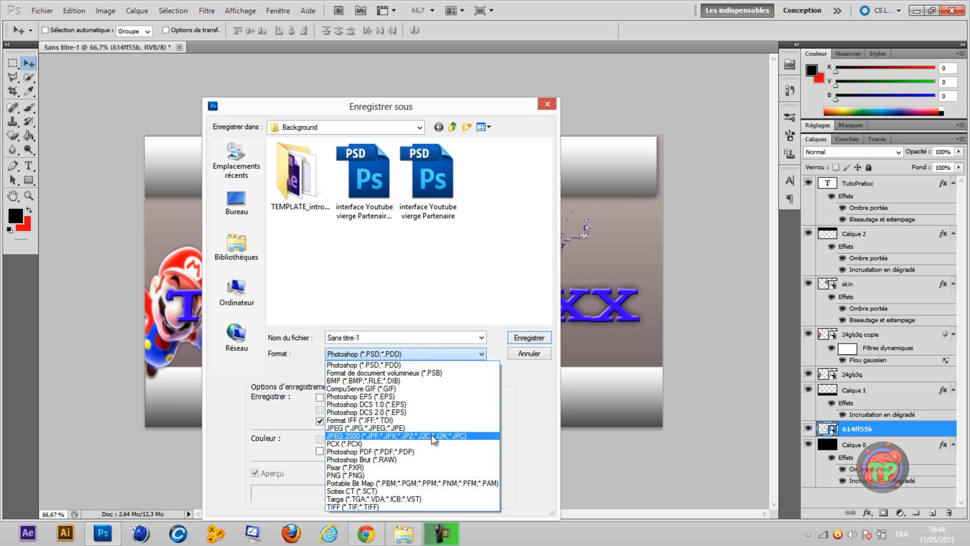
{"action": "left_click", "coordinate": [431, 429]}
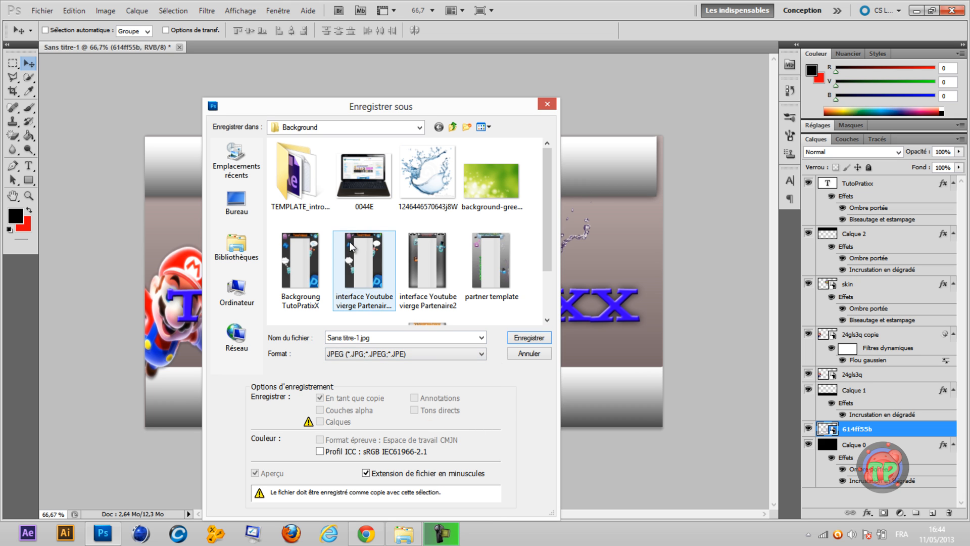
{"action": "left_click", "coordinate": [237, 253]}
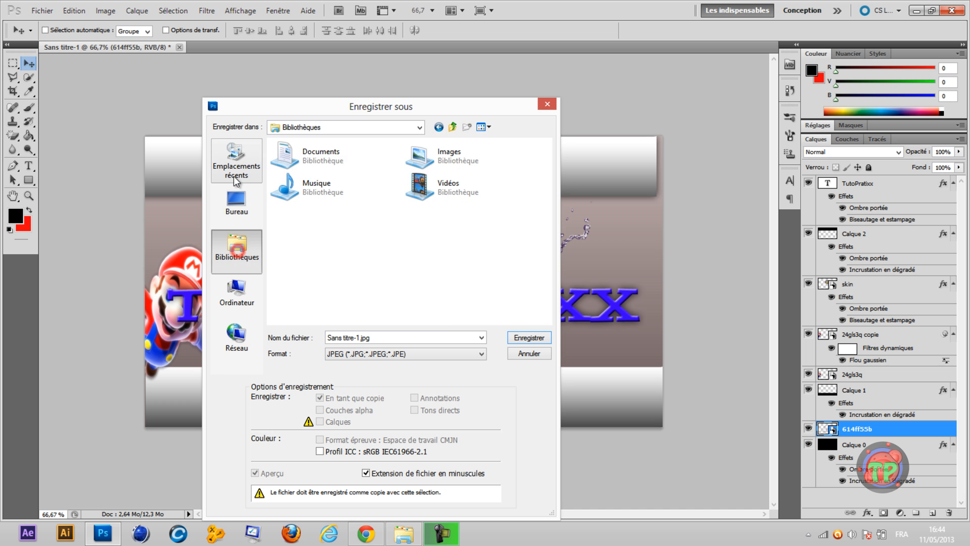
{"action": "left_click", "coordinate": [237, 202]}
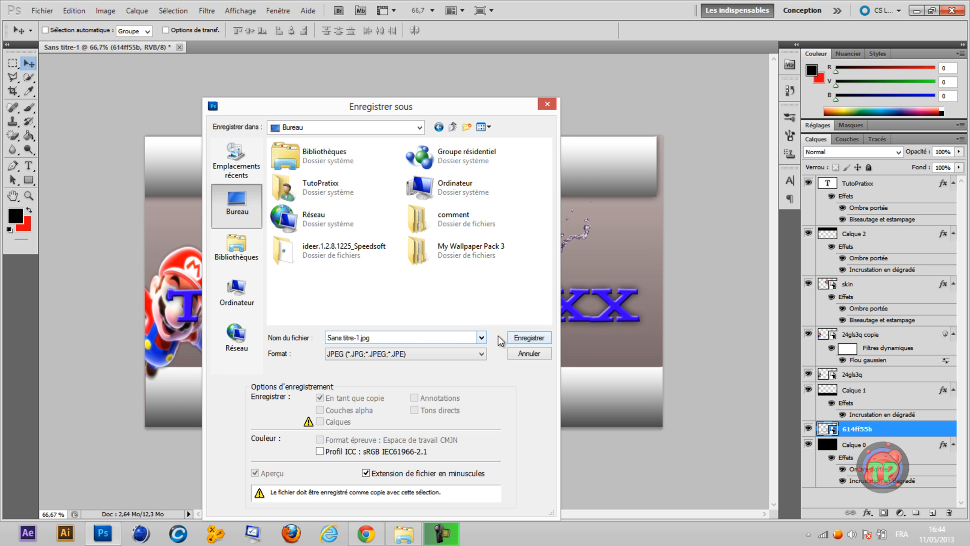
{"action": "left_click", "coordinate": [526, 338]}
{"action": "left_click", "coordinate": [550, 143]}
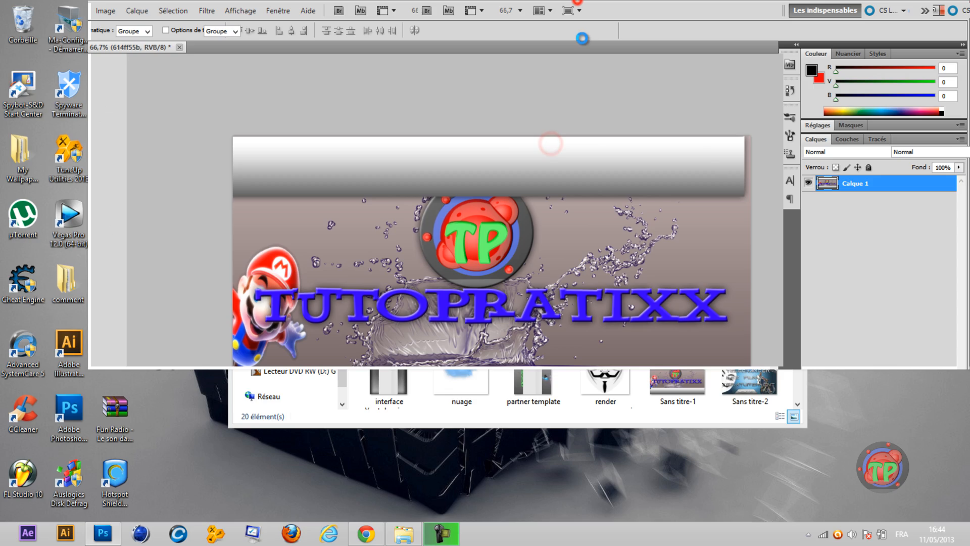
Quit Photoshop without saving the layered document and close the Background folder window.
{"action": "left_click_drag", "start_coordinate": [582, 39], "coordinate": [361, 229]}
{"action": "left_click", "coordinate": [739, 227]}
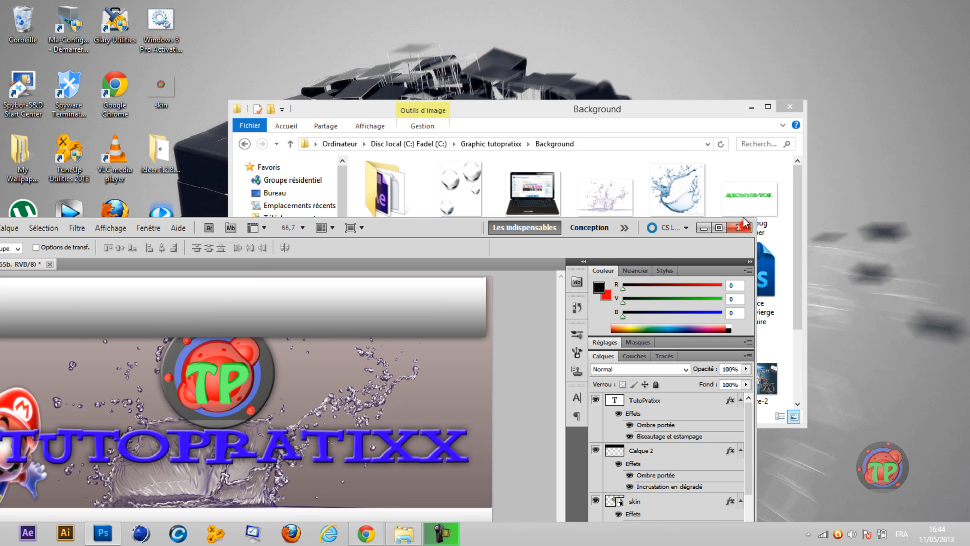
{"action": "left_click", "coordinate": [326, 374]}
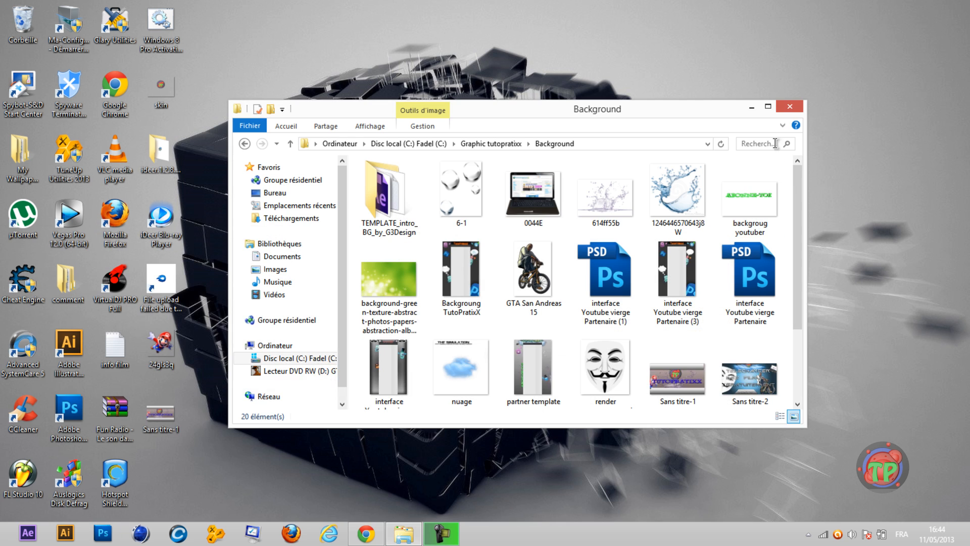
{"action": "left_click", "coordinate": [790, 106]}
Set the Sans titre-1 image on the desktop as the desktop background.
{"action": "right_click", "coordinate": [168, 415]}
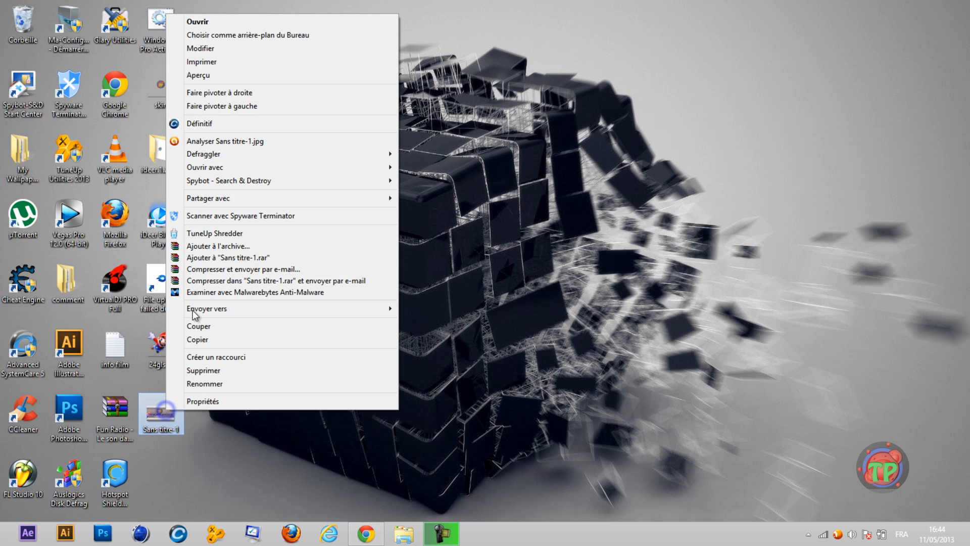
{"action": "left_click", "coordinate": [238, 31]}
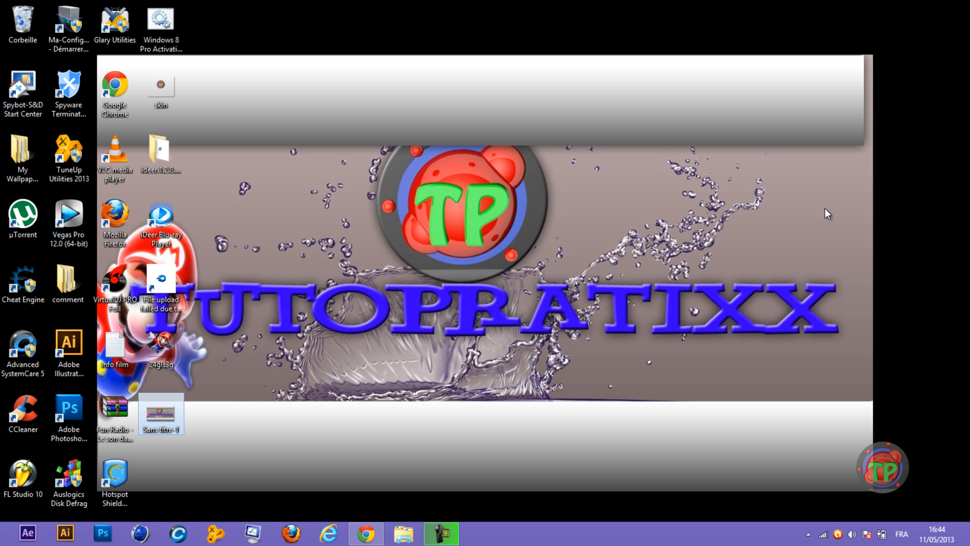
{"action": "left_click", "coordinate": [825, 209]}
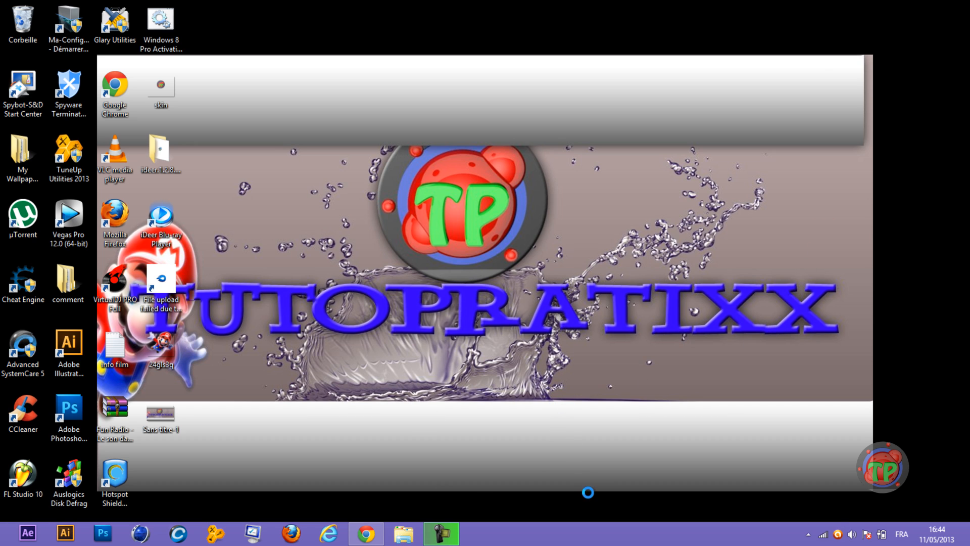
In the desktop background personalisation settings, set the picture position to Remplissage, save the changes and close the window.
{"action": "right_click", "coordinate": [562, 399]}
{"action": "left_click", "coordinate": [589, 390]}
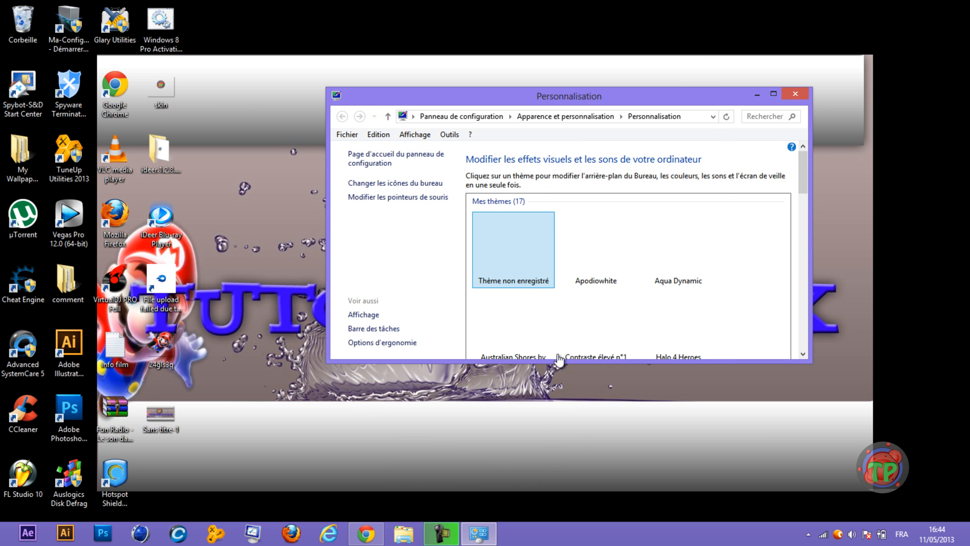
{"action": "double_click", "coordinate": [775, 95]}
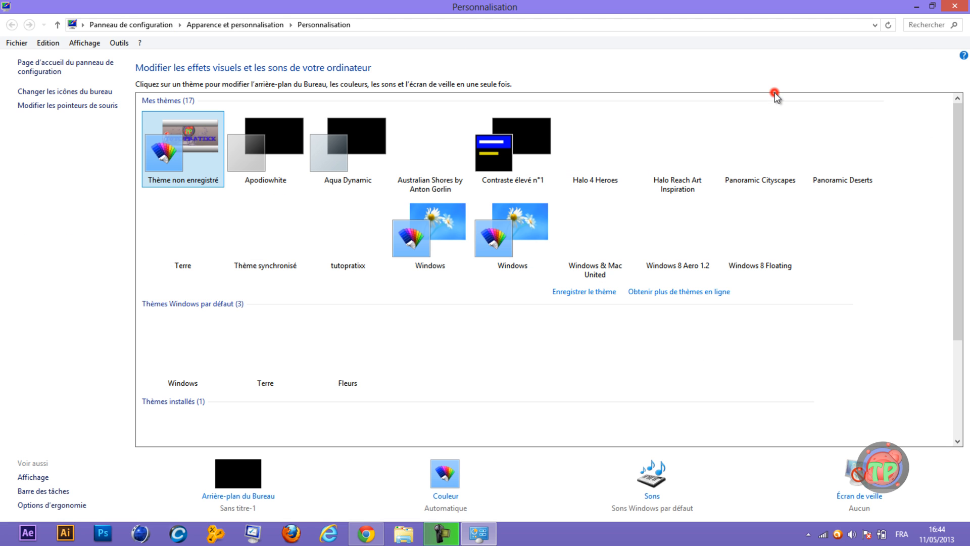
{"action": "left_click", "coordinate": [266, 498]}
{"action": "left_click", "coordinate": [149, 451]}
{"action": "left_click", "coordinate": [133, 324]}
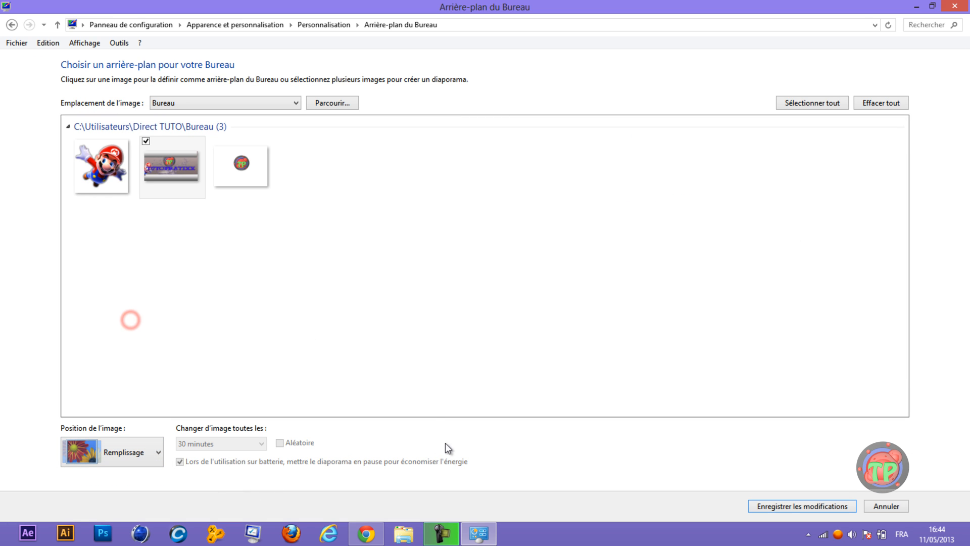
{"action": "left_click", "coordinate": [793, 506]}
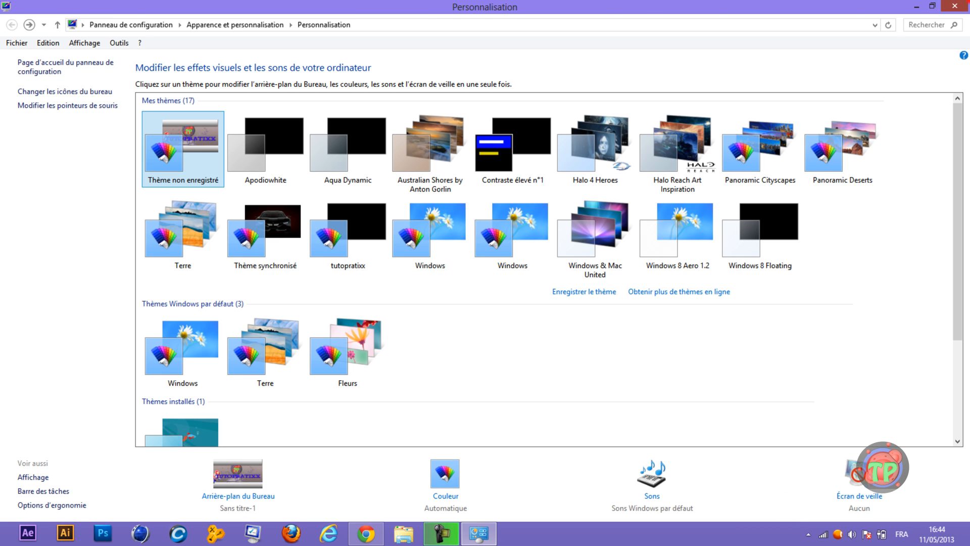
{"action": "left_click", "coordinate": [955, 6]}
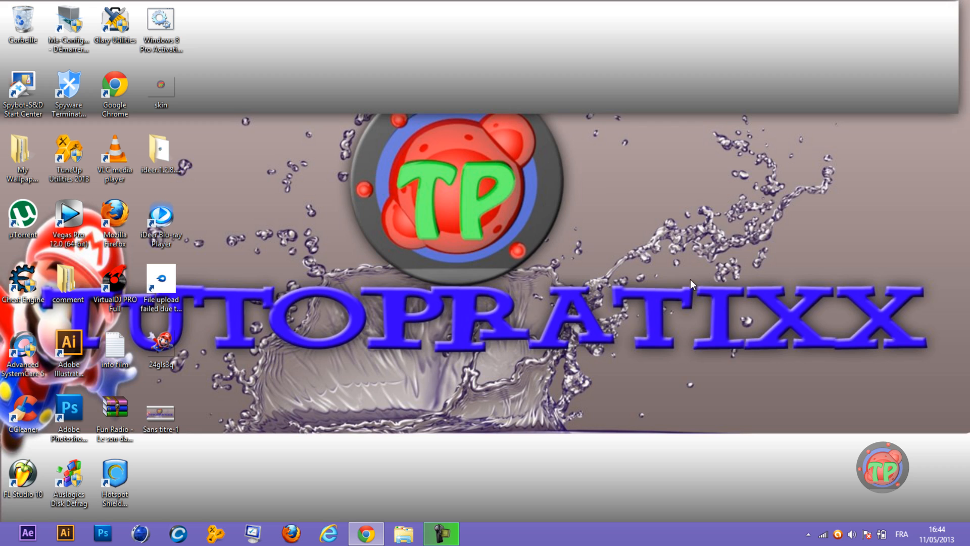